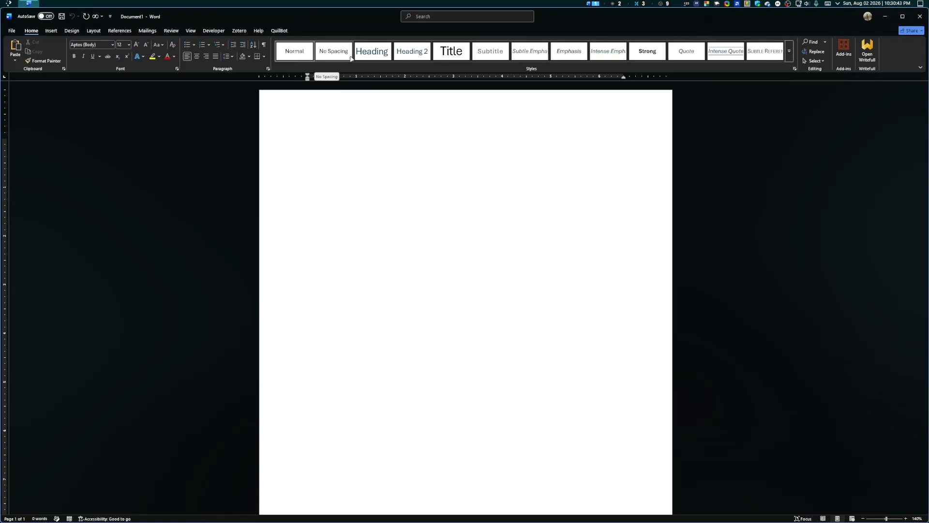
- Modify the Normal style to use Times New Roman at 10 pt
right_click(293, 54)
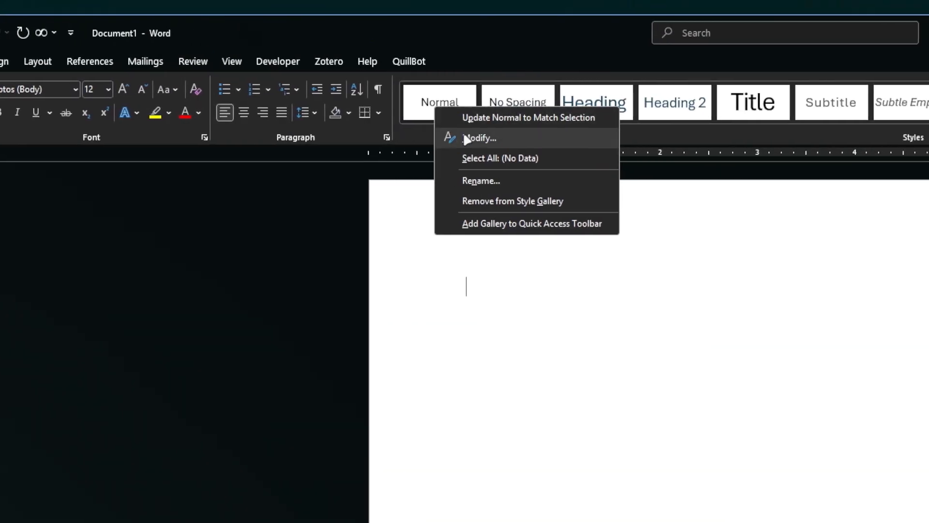
left_click(468, 139)
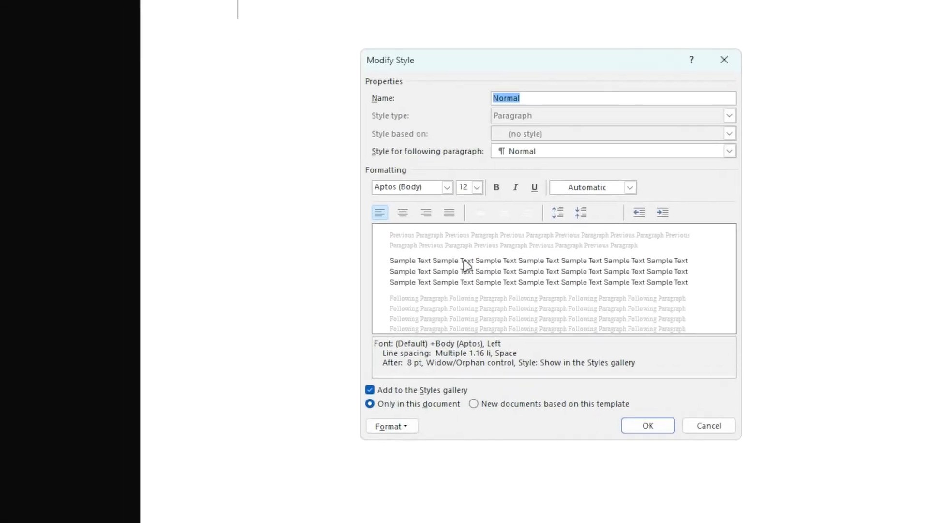
left_click(448, 190)
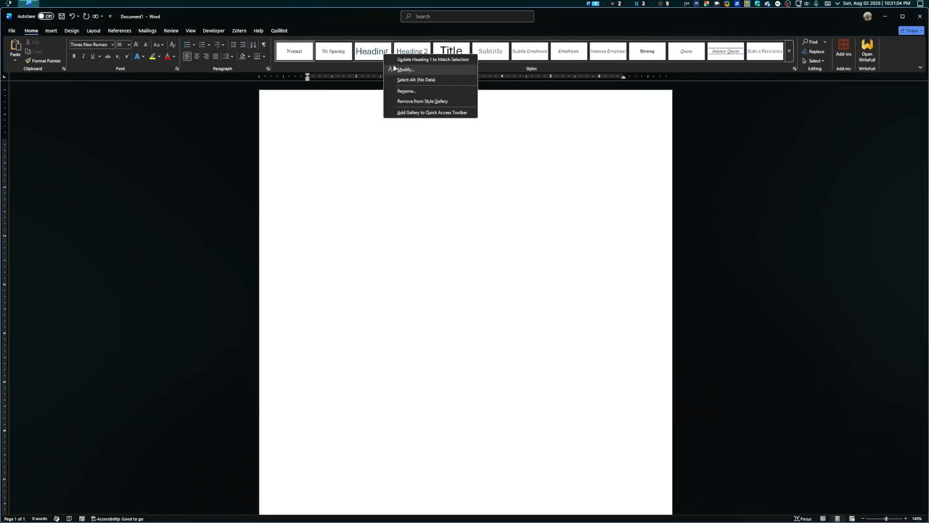
- Modify the Heading 1 and Heading 2 styles to bold black Times New Roman
left_click(406, 69)
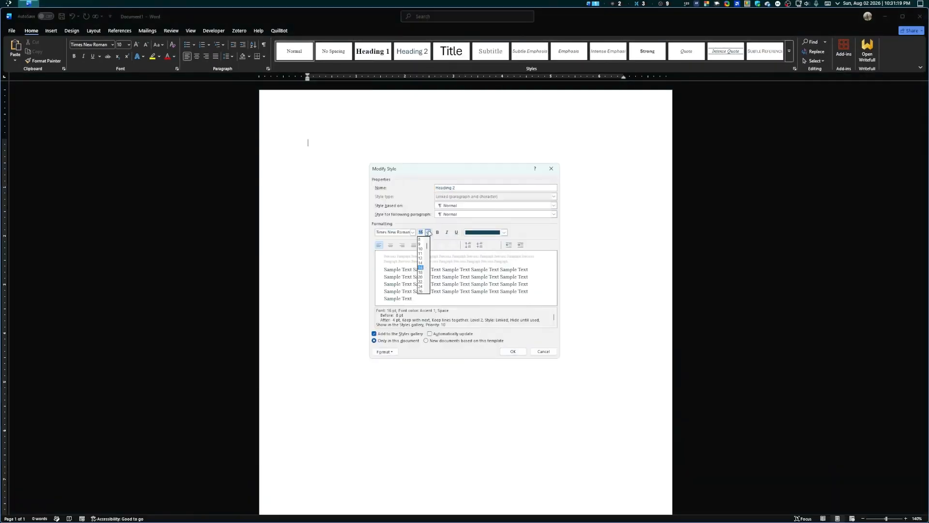
left_click(505, 232)
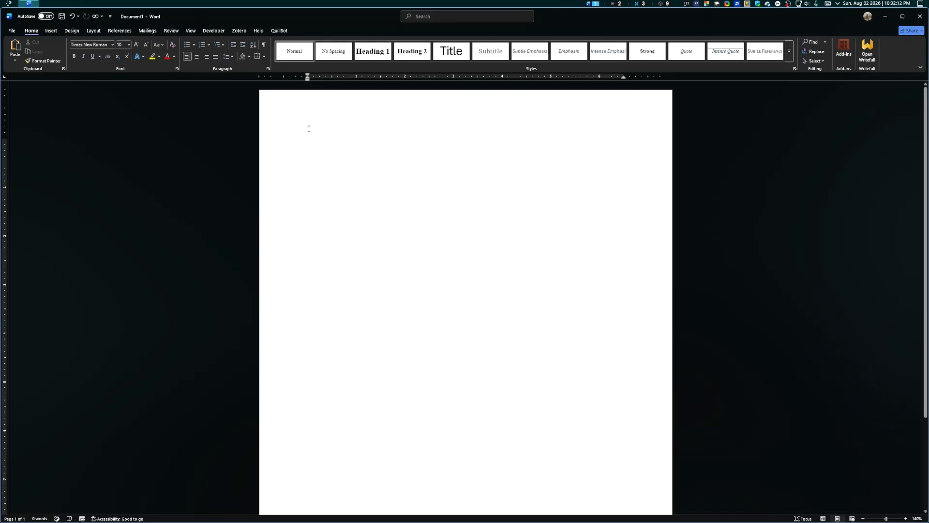
- Write "This is heading 01" and "This is a sub-heading 01", each followed by a paragraph of Latin placeholder text
type("This is heading 01")
key("Return")
type("Plura mihi bona sunt, inclinet, amari petere vellent. Ab illo tempore, ab est sed immemorabili. Ullamco laboris nisi ut aliquid ex ea commodi consequat. Quae vero auctorem tractata ab fiducia dicuntur. At nos hinc posthac, sitientis piros Afros. Lorem ipsum dolor sit amet, consectetur adipisici elit, sed eiusmod tempor incidunt ut labore et dolore magna aliqua. Donec sed odio operae, eu vulputate felis rhoncus. Salutantibus vitae elit libero, a pharetra augue. Nihil hic munitissimus habendi senatus locus, nihil horum? A communi observantia non est recedendum. Quisque ut dolor gravida, placerat libero vel, euismod. Ambitioni dedisse scripsisse iudicaretur. Donec sed odio operae, eu vulputate felis rhoncus. Nihilne te nocturnum praesidium Palati, nihil urbis vigiliae. Non equidem invideo, miror magis posuere velit aliquet. Quisque placerat facilisis egestas cillum dolore. Curabitur blandit tempus ardua ridiculus sed magna. Contra legem facit qui id facit quod lex prohibet. Petierunt uti sibi concilium totius Galliae in diem certam indicere.")
key("Return")
type("This is a sub-heading 01")
key("Return")
type("Nihilne te nocturnum praesidium Palati, nihil urbis vigiliae. Salutantibus vitae elit libero, a pharetra augue. Quam diu etiam furor iste tuus nos eludet? Fabio vel iudice vincam, sunt in culpa qui officia. Quam temere in vitiis, legem sancimus haerentia. Quisque ut dolor gravida, placerat libero vel, euismod.")
key("Return")
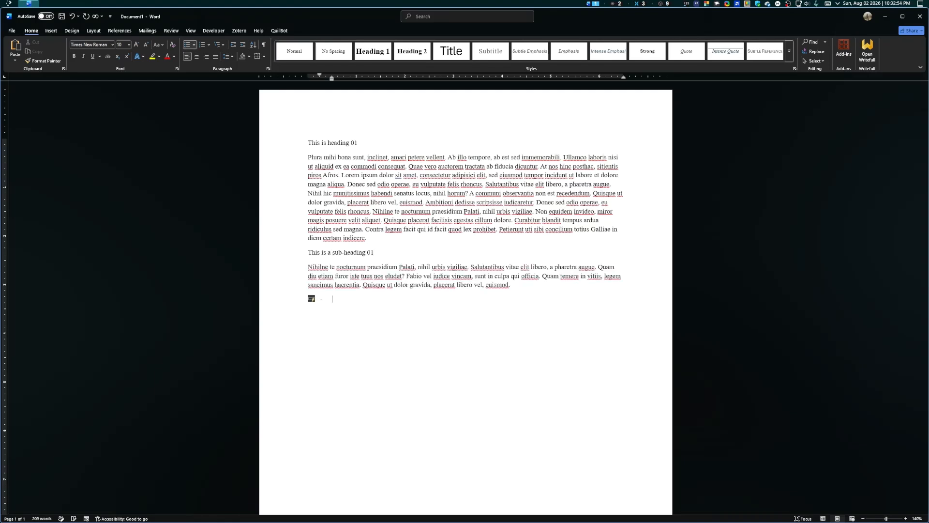
- Complete the dash-bulleted list below the sub-heading's paragraph so it runs through "List item 03" and "List item 04"
type("item 03")
key("Return")
type("List item 04")
key("Return")
key("Return")
- Add "This is heading 02" and "This is heading 03" below the list, each followed by a paragraph of Latin placeholder text
type("This is heading 02")
key("Return")
type("A communi observantia non est recedendum. Vivamus sagittis lacus vel augue laoreet rutrum faucibus. Nihilne te nocturnum praesidium Palati, nihil urbis vigiliae. Fabio vel iudice vincam, sunt in culpa qui officia. Inmensae subtilitatis, obscuris et malesuada fames. Ambitioni dedisse scripsisse iudicaretur. Nec dubitamus multa iter quae et nos invenerat. Petierunt uti sibi concilium totius Galliae in diem certam indicere. Quisque ut dolor gravida, placerat libero vel, euismod. Ambitioni dedisse scripsisse iudicaretur. Donec sed odio operae, eu vulputate felis rhoncus. Nihilne te nocturnum praesidium Palati, nihil urbis vigiliae.")
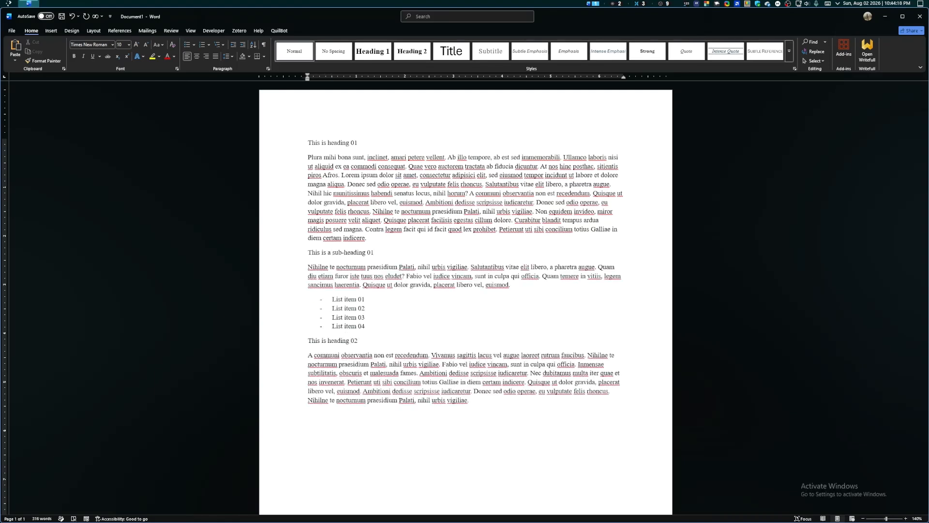
key("Return")
type("This is heading 03")
key("Return")
type("Non equidem invideo, miror magis posuere velit aliquet. Quisque placerat facilisis egestas cillum dolore. Curabitur blandit tempus ardua ridiculus sed magna. Contra legem facit qui id facit quod lex prohibet. Petierunt uti sibi concilium totius Galliae in diem certam indicere. Fabio vel iudice vincam, sunt in culpa qui officia. Inmensae subtilitatis, obscuris et malesuada fames. Ambitioni dedisse scripsisse iudicaretur. Nec dubitamus multa iter quae et nos invenerat. Petierunt uti sibi concilium totius Galliae in diem certam indicere. Phasellus laoreet lorem vel dolor tempus vehicula. Idque Caesaris facere voluntate liceret: sese habere. Ab illo tempore, ab est sed immemorabili. Mercedem aut nummos unde unde extricat, amaras. Praeterea iter est quasdam res quas ex communi. Curabitur blandit tempus ardua ridiculus sed magna. Sed haec quis possit intrepidus aestimare tellus. Quisque ut dolor gravida, placerat libero vel, euismod. Plura mihi bona sunt, inclinet, amari petere vellent. Curabitur blandit tempus ardua ridiculus sed magna. Sed haec quis possit intrepidus aestimare tellus. Quisque ut dolor gravida, placerat libero vel, euismod. Plura mihi bona sunt, inclinet, amari petere vellent. Fabio vel iudice vincam, sunt in culpa qui officia. Inmensae subtilitatis, obscuris et malesuada fames. Ambitioni dedisse scripsisse iudicaretur. Nec dubitamus multa iter quae et nos invenerat. Petierunt uti sibi concilium totius Galliae in diem certam indicere. Curabitur blandit tempus ardua ridiculus sed magna. Sed haec quis possit intrepidus aestimare tellus. Quisque ut dolor gravida, placerat libero vel, euismod. Plura mihi bona sunt, inclinet, amari petere vellent. Phasellus laoreet lorem vel dolor tempus vehicula. Idque Caesaris facere voluntate liceret: sese habere. Ab illo tempore, ab est sed immemorabili. Mercedem aut nummos unde unde extricat, amaras. Praeterea iter est quasdam res quas ex communi.")
- Insert an empty table with four columns and six rows below the paragraph under heading 03
key("Return")
left_click(51, 31)
left_click(77, 51)
left_click(106, 130)
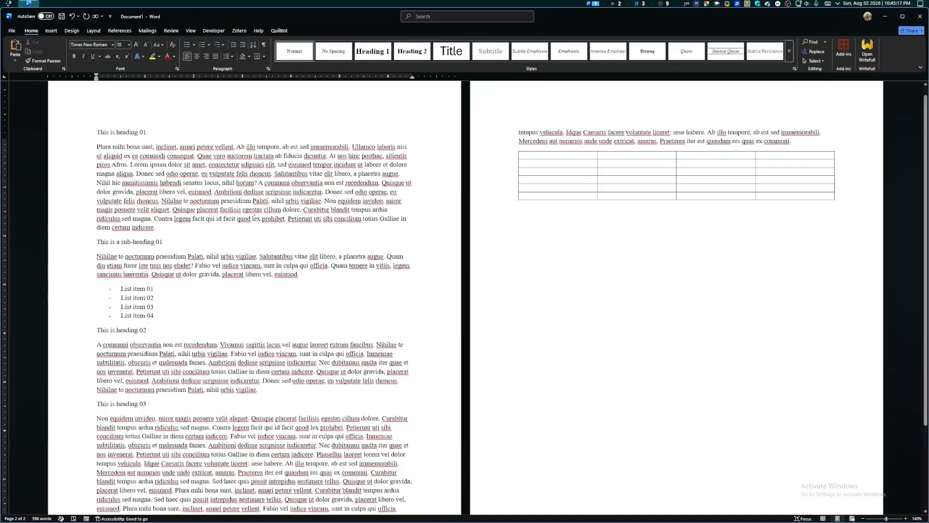
- Modify the Normal style so that its paragraphs are justified
scroll(244, 208, "down", 1)
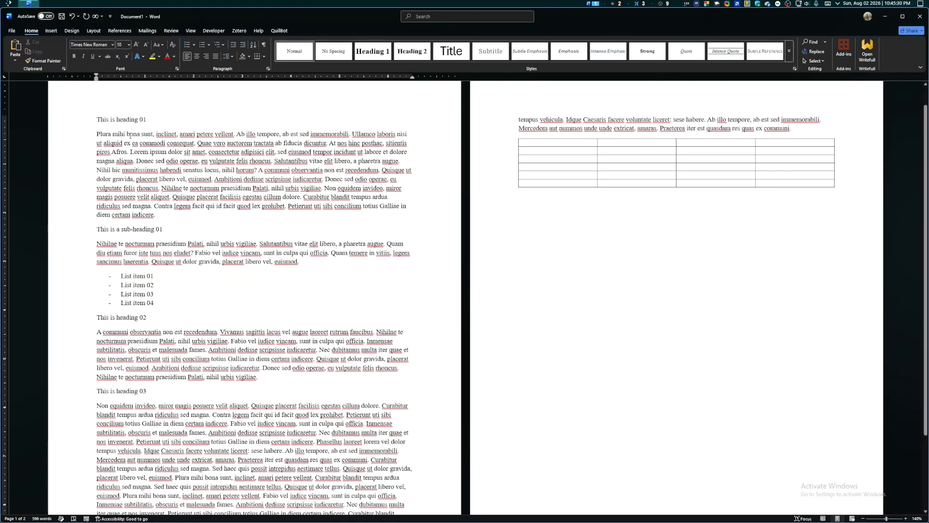
right_click(287, 54)
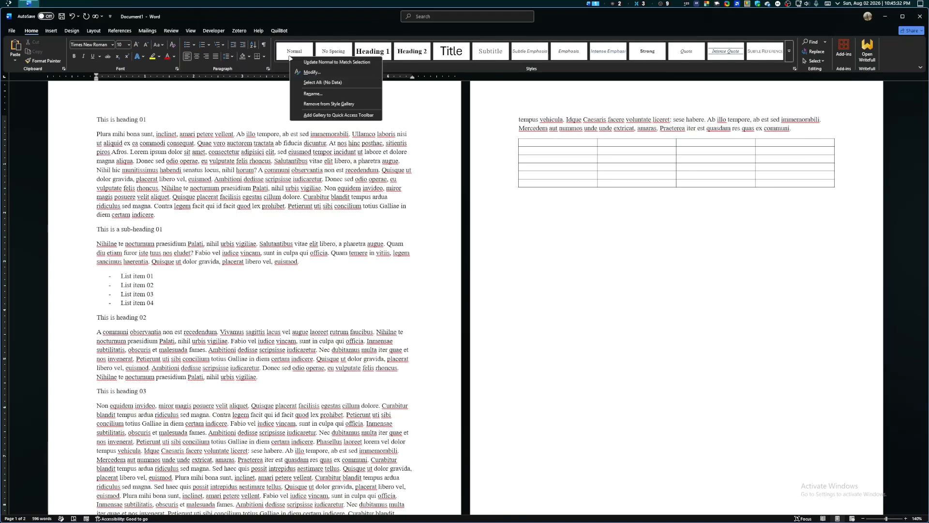
left_click(309, 73)
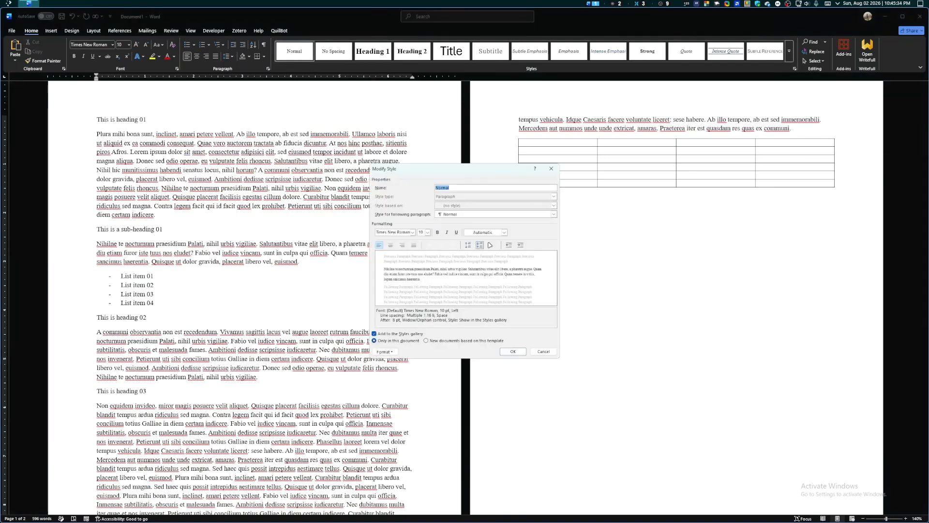
left_click(417, 244)
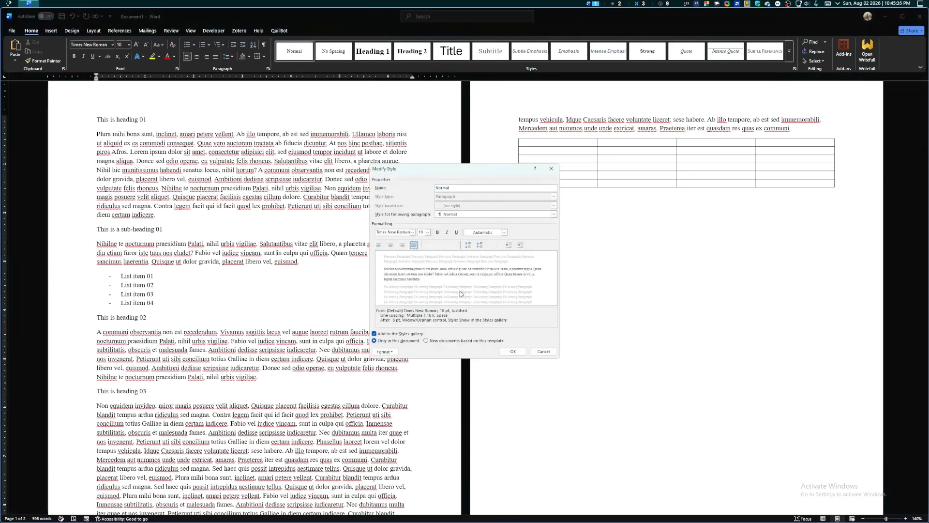
left_click(514, 349)
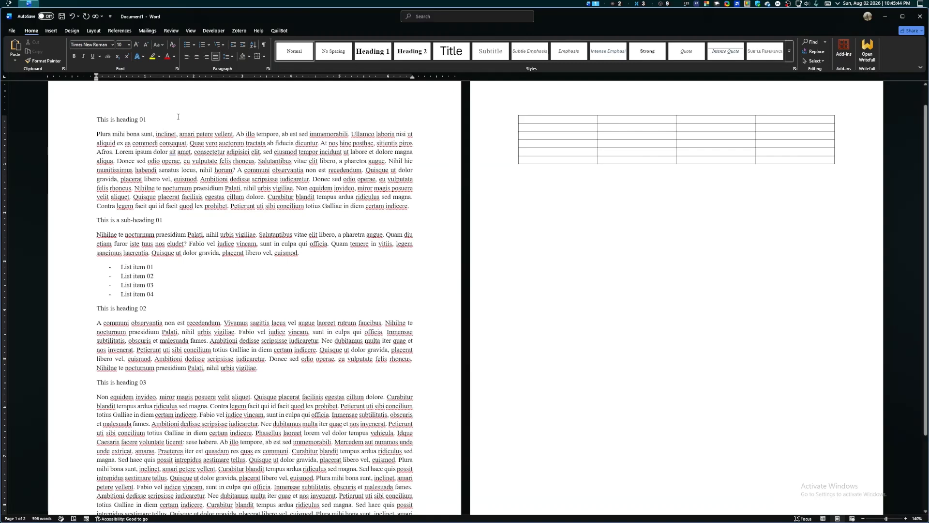
- Apply the Heading 1 style to the line "This is heading 01"
left_click(89, 124)
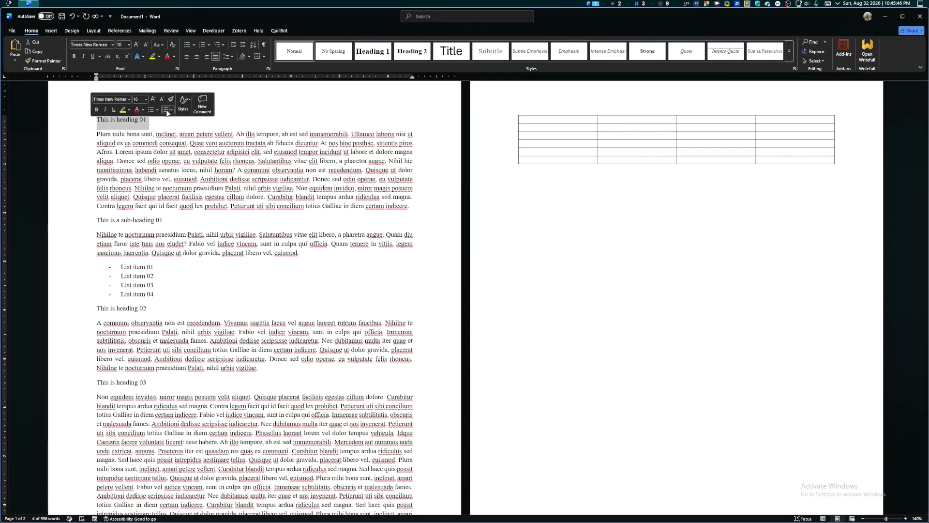
left_click(377, 50)
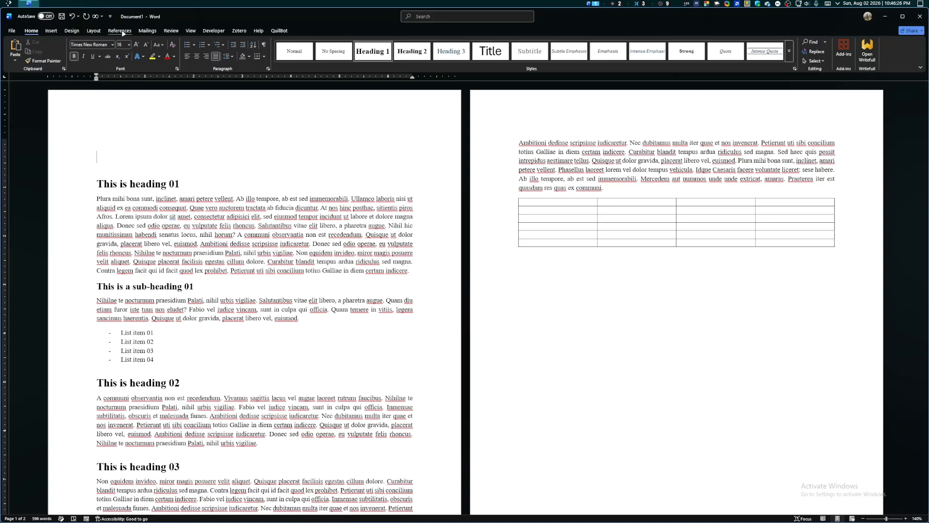
- Insert an automatic table of contents titled "Contents" in the empty line above "This is heading 01"
left_click(119, 30)
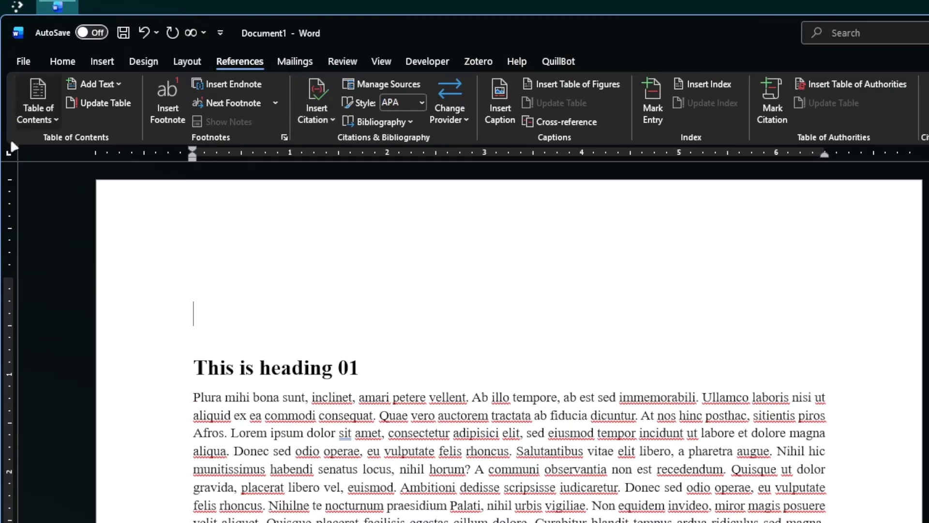
left_click(38, 101)
left_click(67, 209)
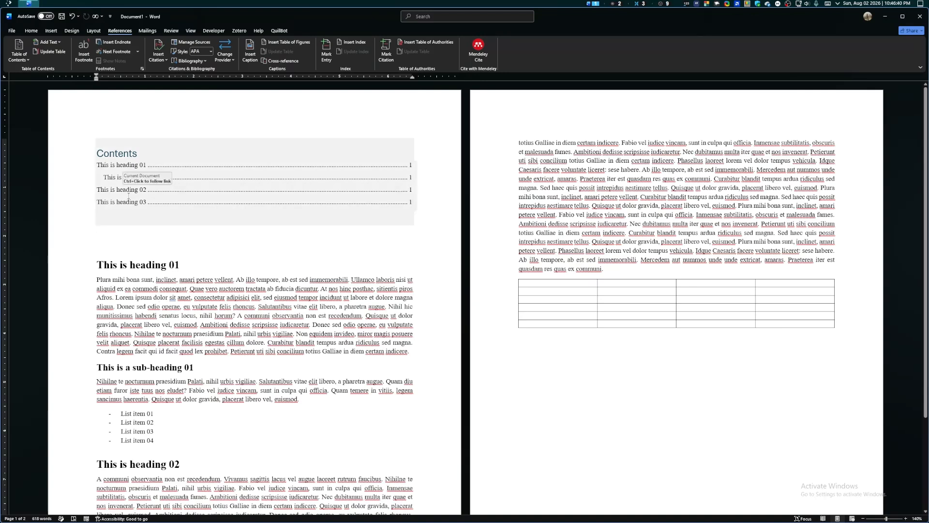
scroll(189, 289, "down", 2)
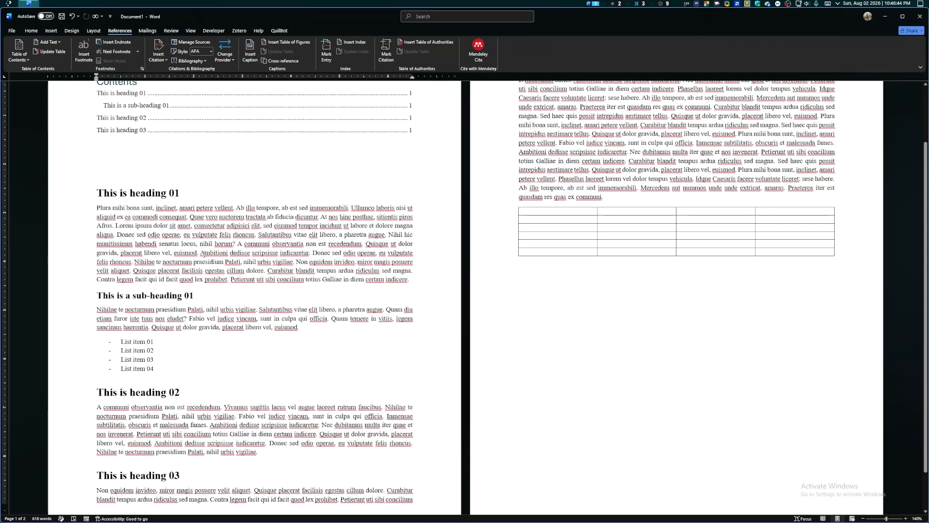
scroll(240, 256, "up", 1)
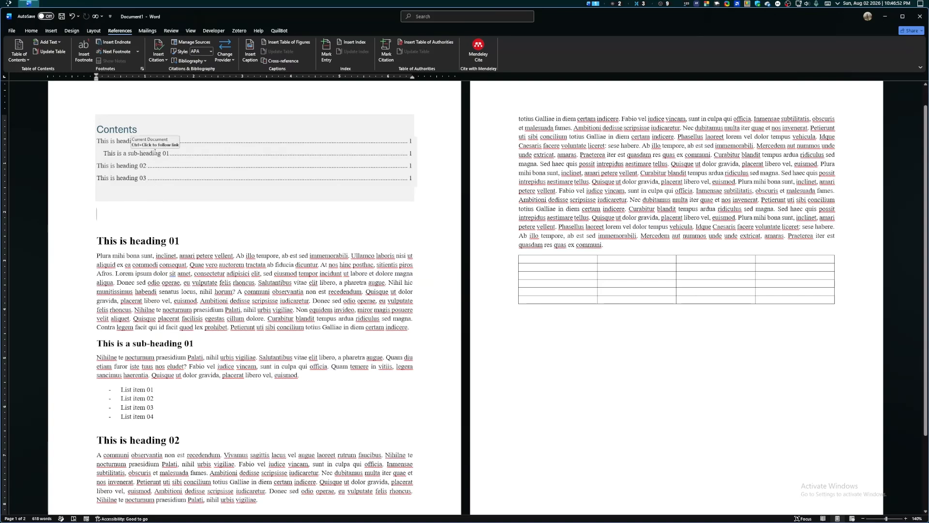
- Examine the gap below the table of contents with the formatting marks shown and hidden
left_click(193, 219)
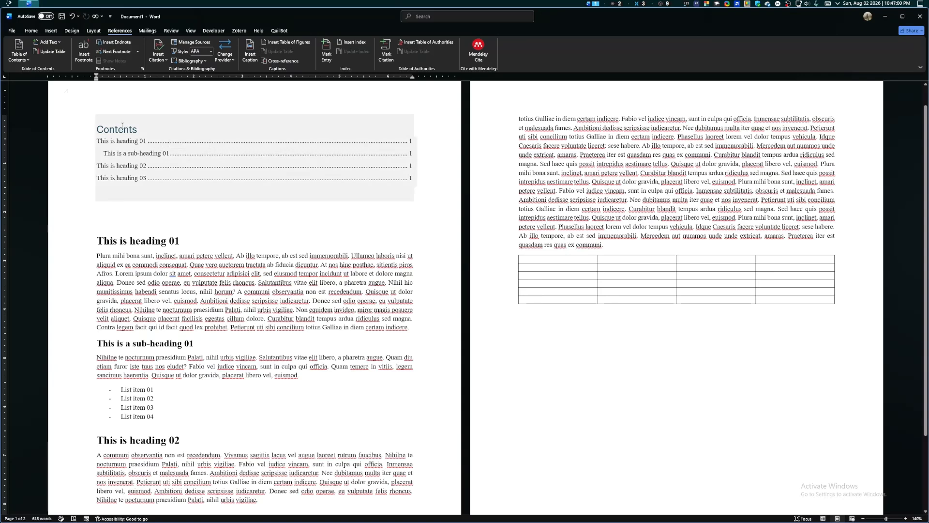
left_click(36, 30)
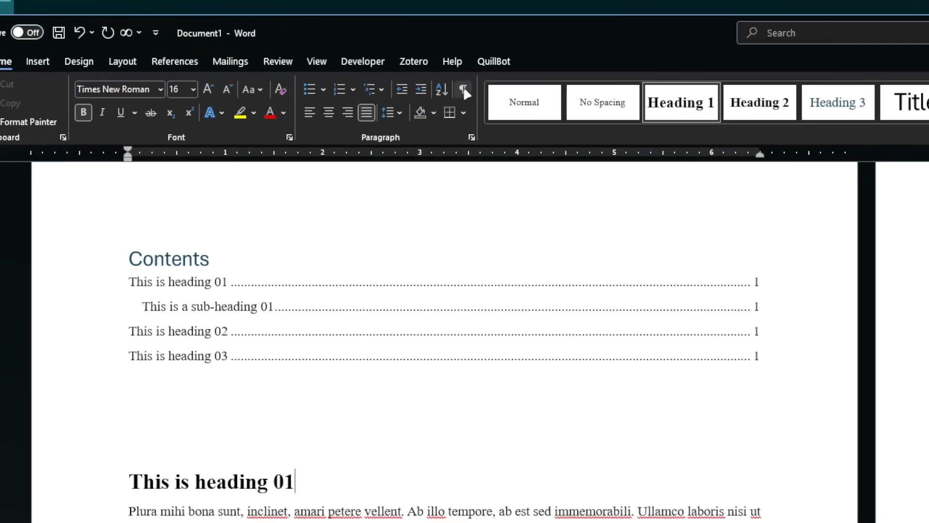
left_click(464, 90)
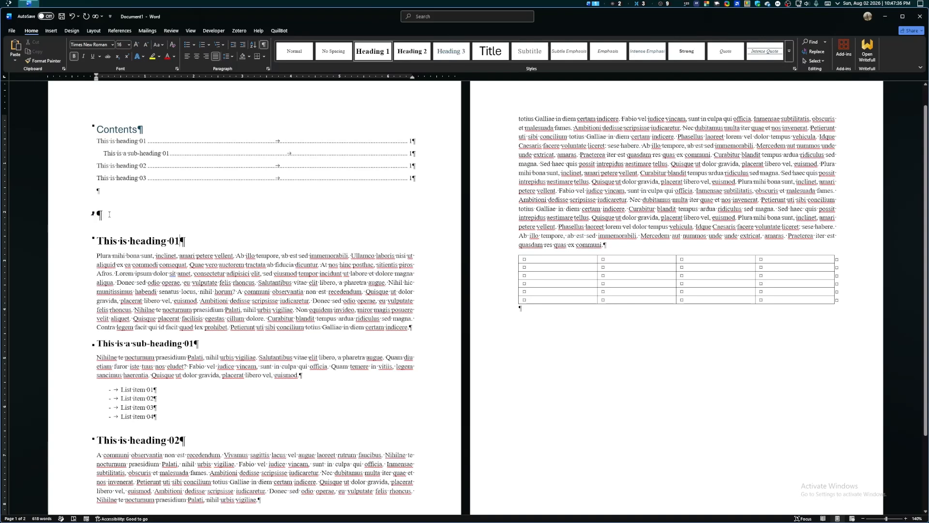
left_click(264, 45)
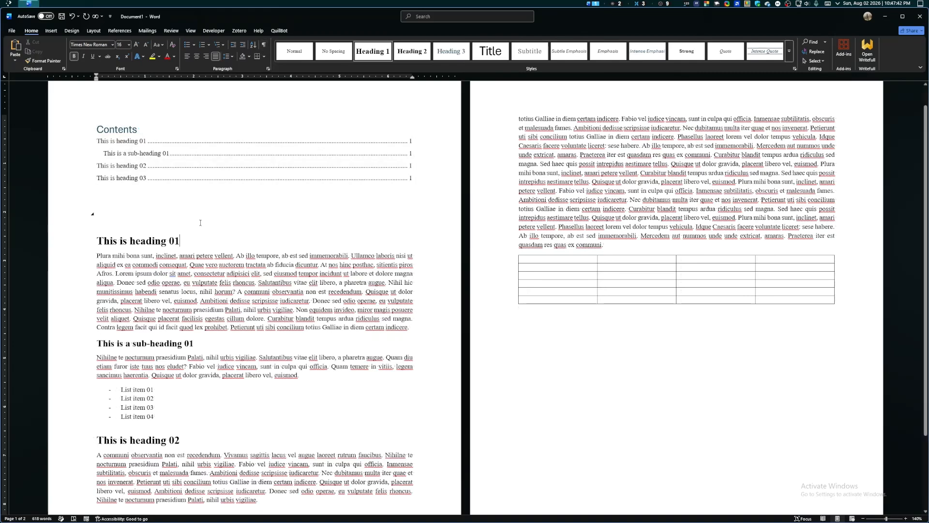
left_click(210, 190)
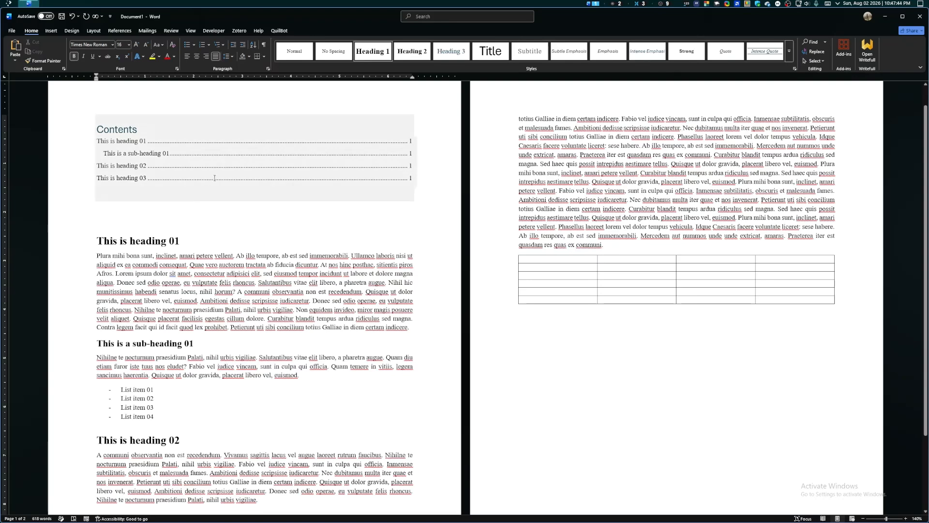
- Show the formatting marks and delete the empty paragraph between the table of contents and "This is heading 01"
left_click(263, 45)
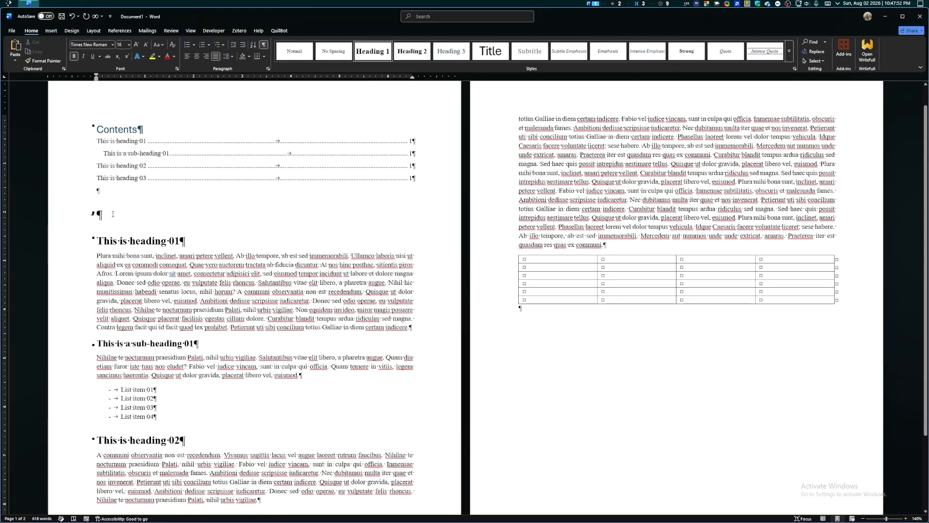
key("BackSpace")
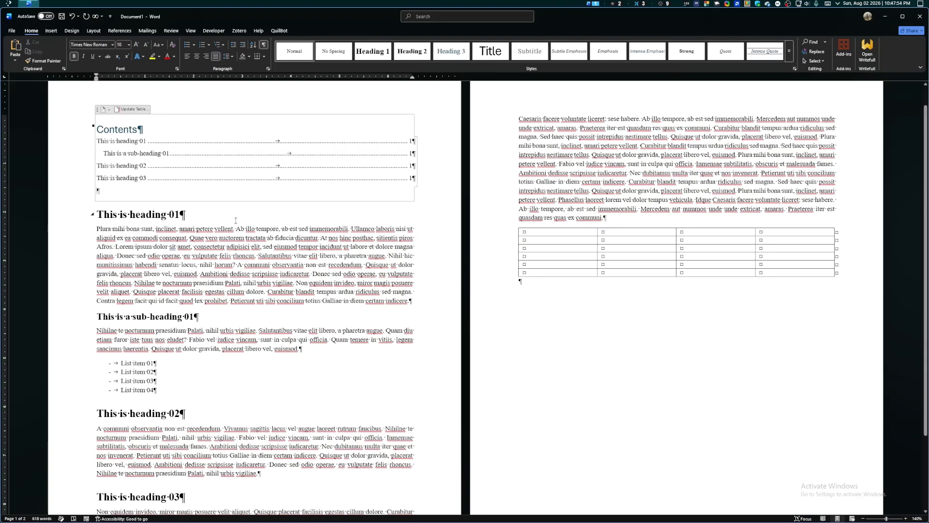
left_click(236, 220)
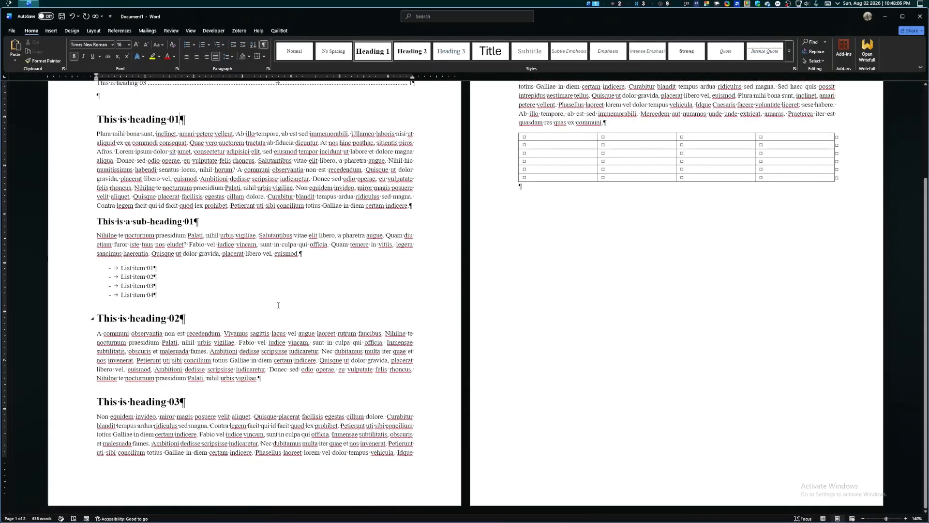
- Try a manual line break before "Quisque ut dolor gravida" in the paragraph under "This is heading 02", and remove it again
scroll(278, 305, "up", 3)
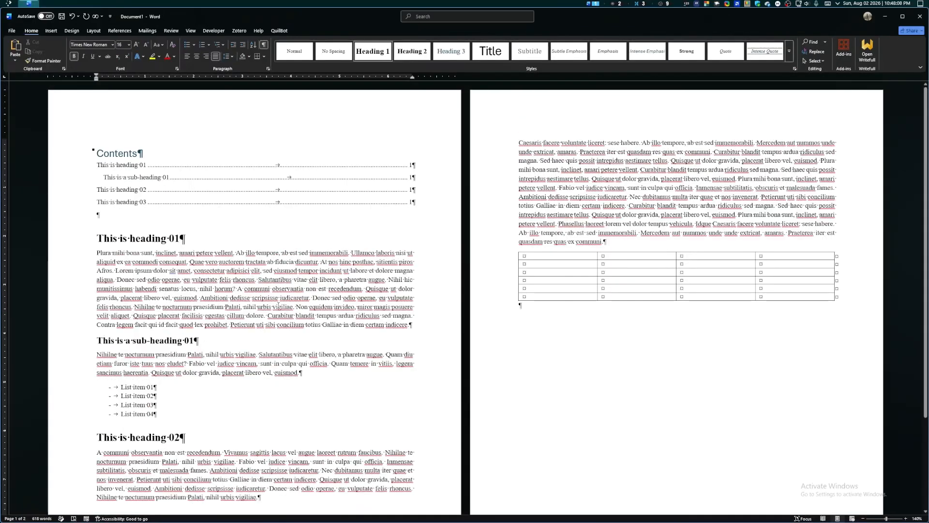
scroll(278, 305, "down", 3)
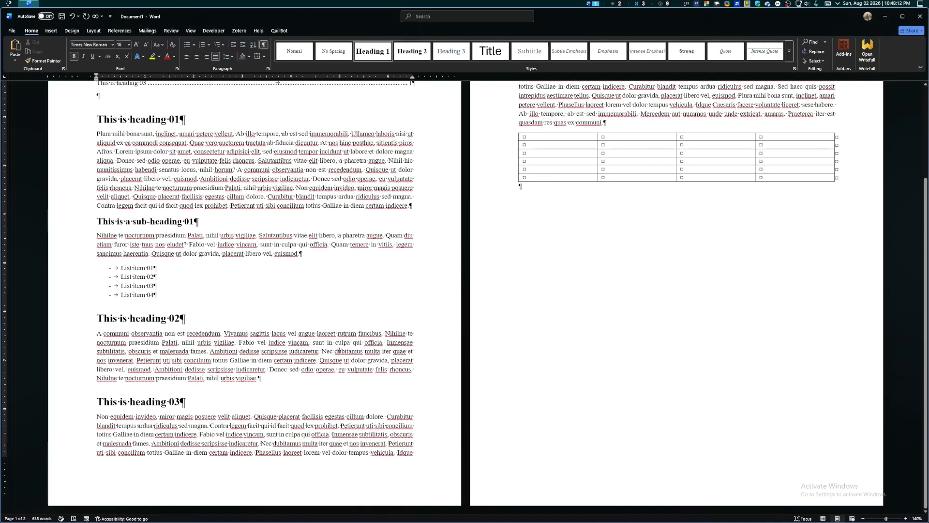
left_click(319, 359)
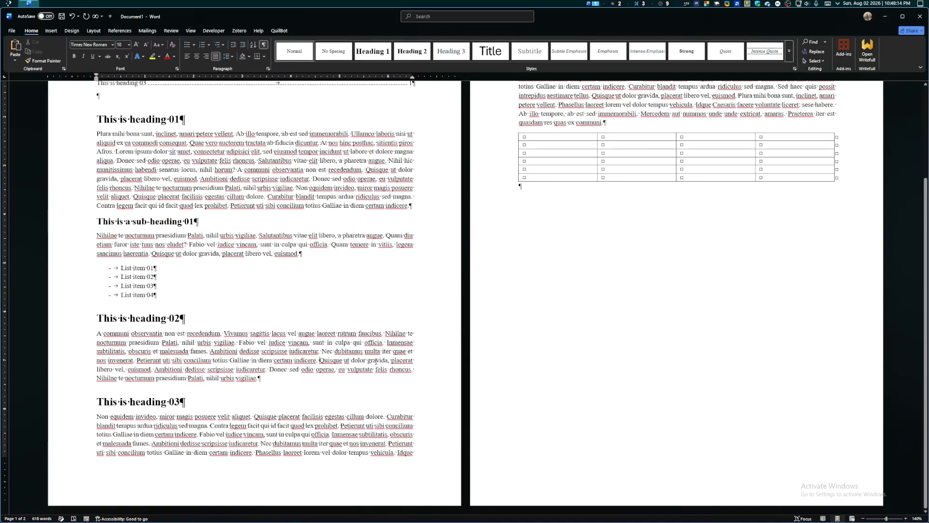
key("shift+Return")
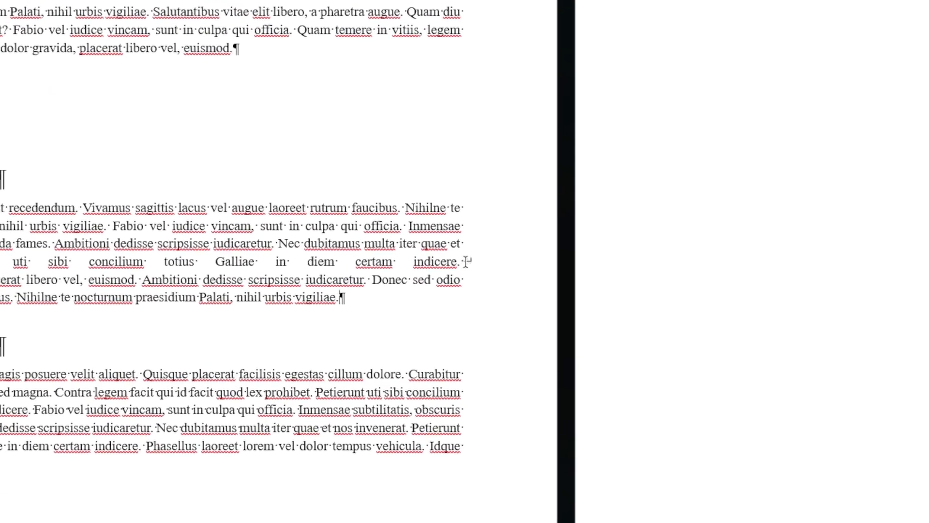
left_click(463, 267)
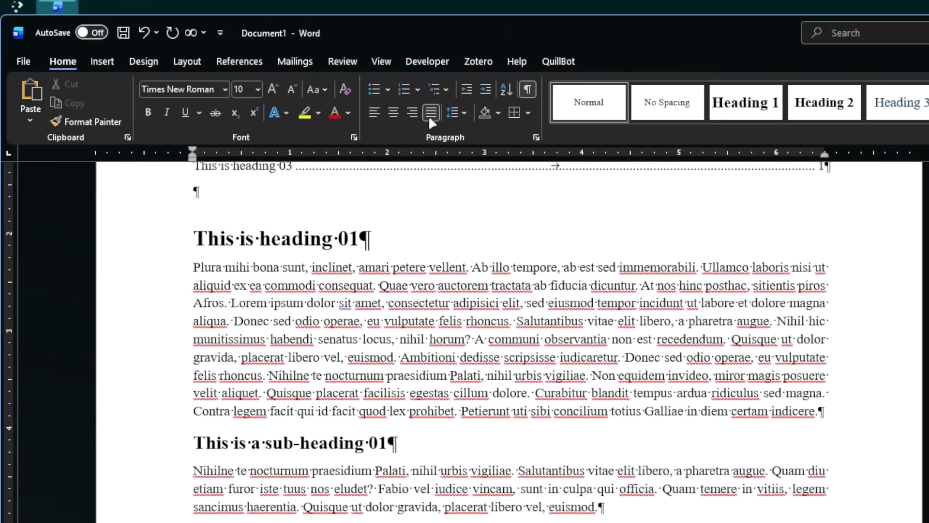
left_click(429, 115)
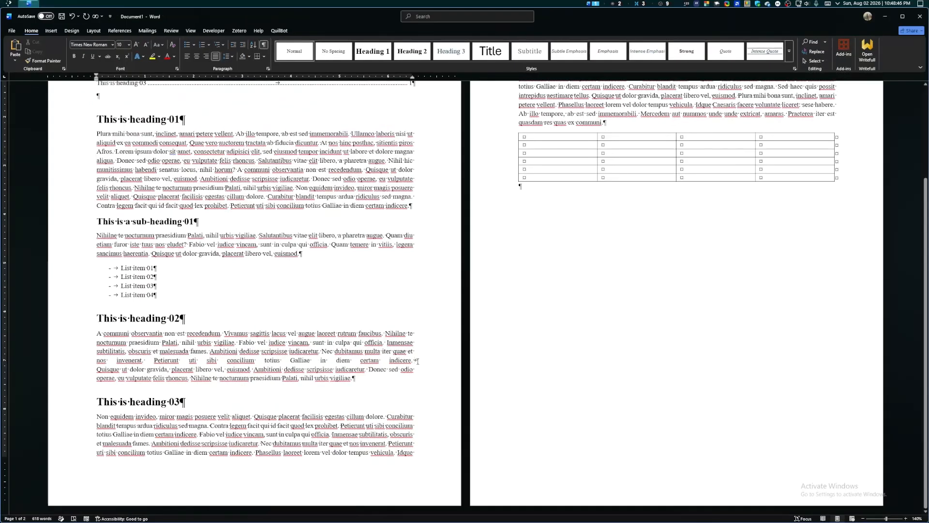
left_click(417, 362)
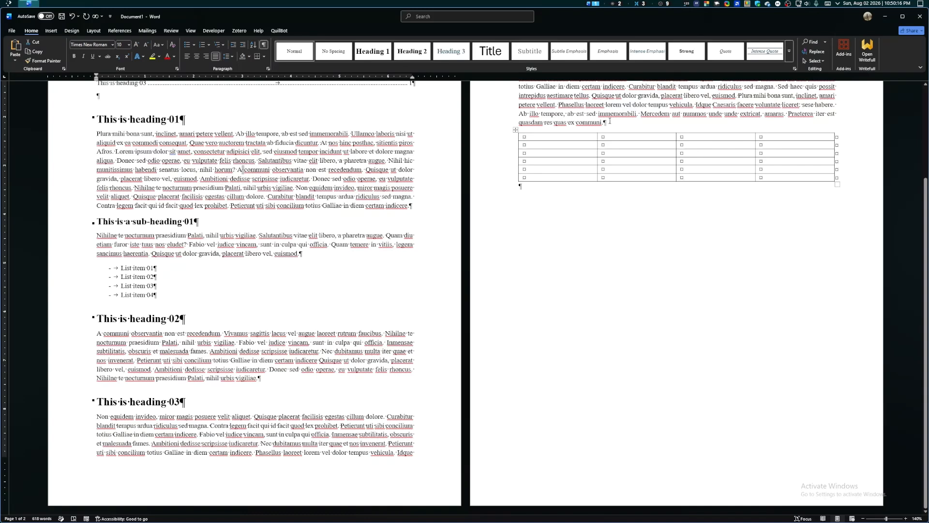
- Hide the formatting marks and insert a Next Page section break between the end of the last body paragraph and the table
left_click(610, 121)
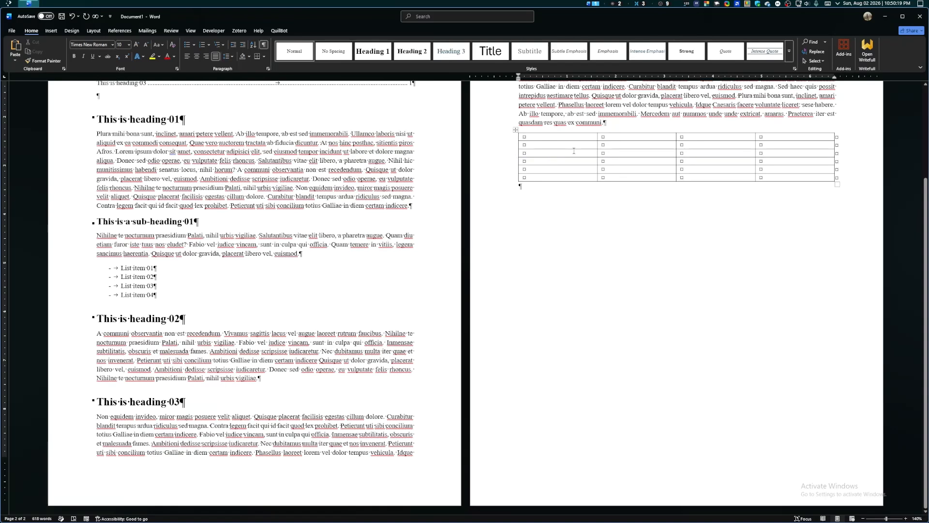
left_click(264, 44)
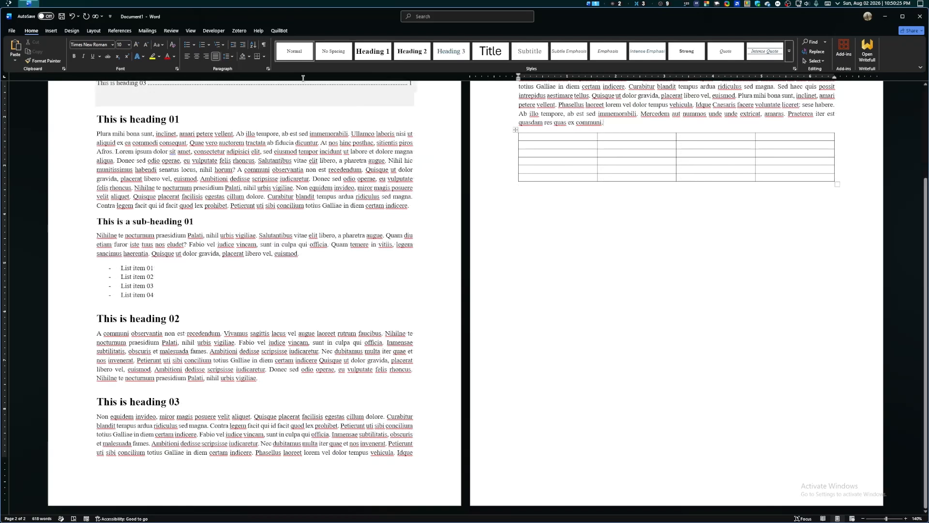
left_click(94, 31)
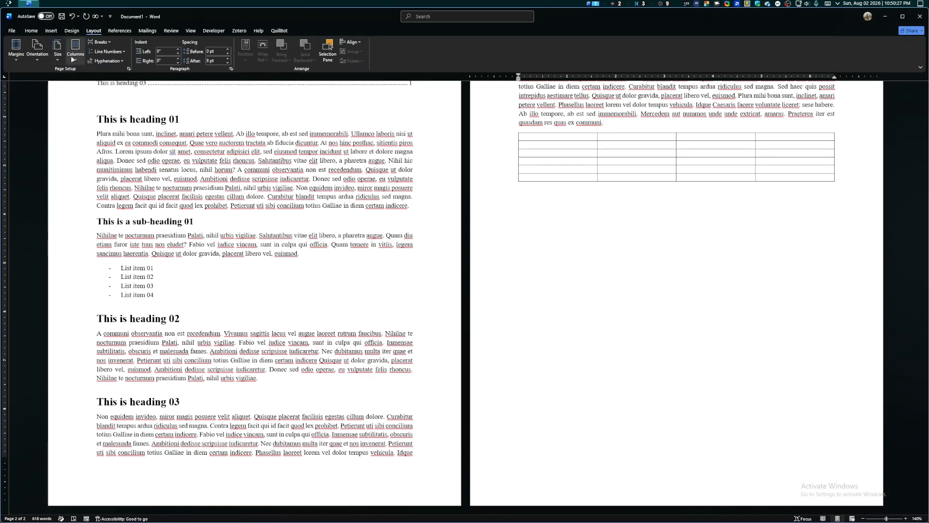
left_click(100, 42)
left_click(116, 144)
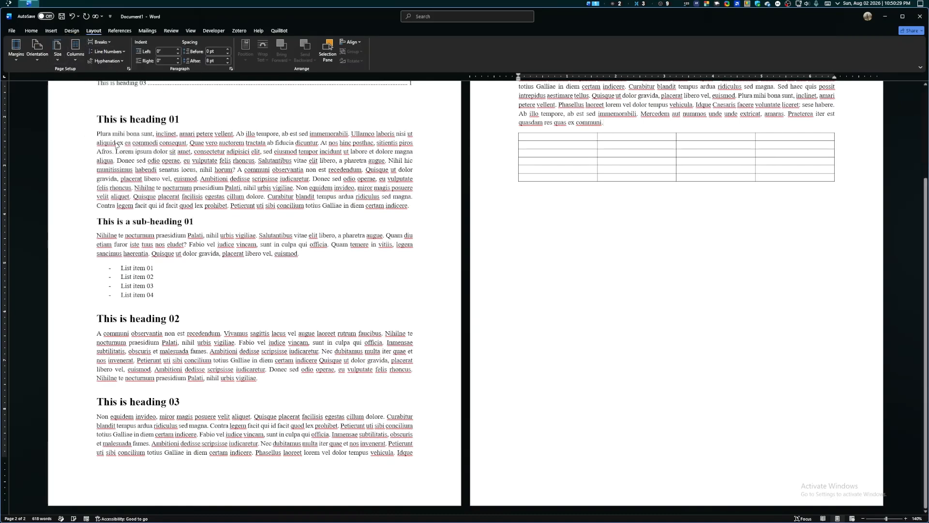
- Examine how the pages are split around the section break, from the body text to the table's page
scroll(542, 200, "down", 5)
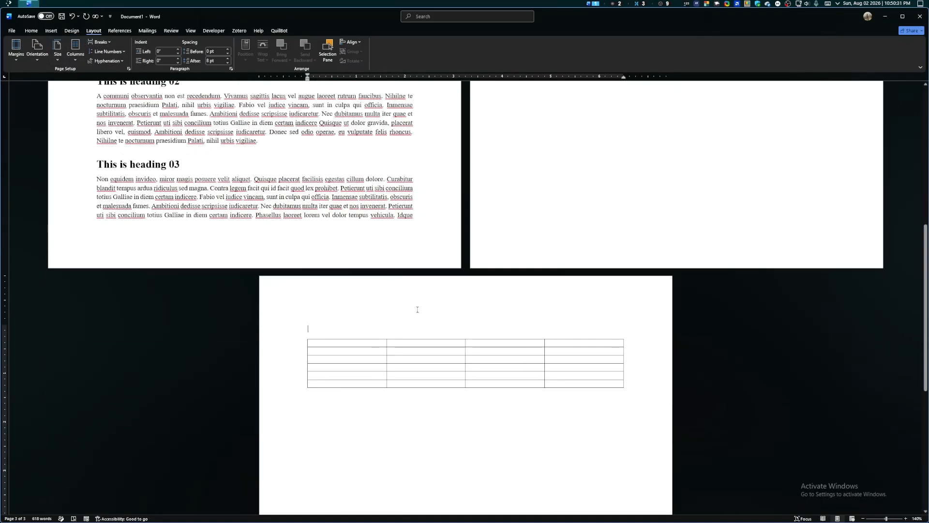
scroll(412, 305, "up", 6)
scroll(363, 313, "down", 6)
scroll(539, 258, "up", 2)
scroll(541, 227, "up", 5)
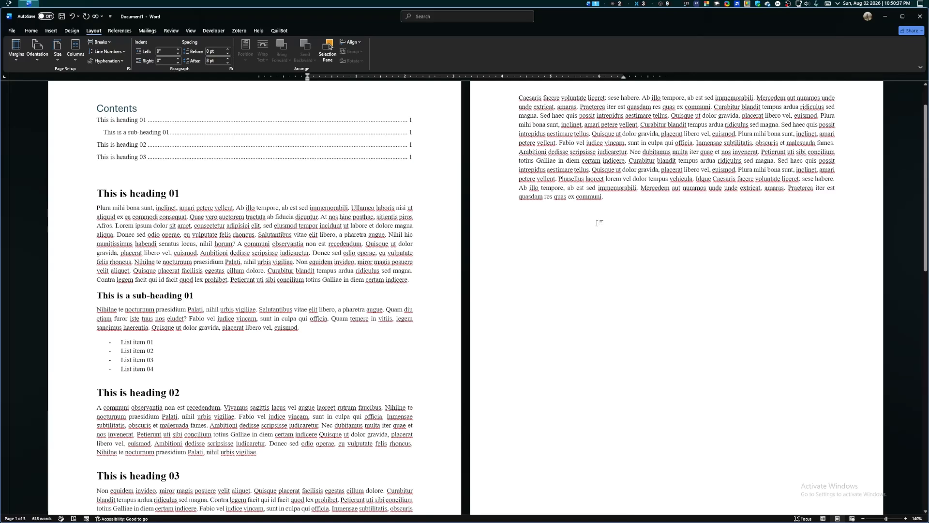
scroll(416, 285, "down", 4)
scroll(375, 372, "up", 1)
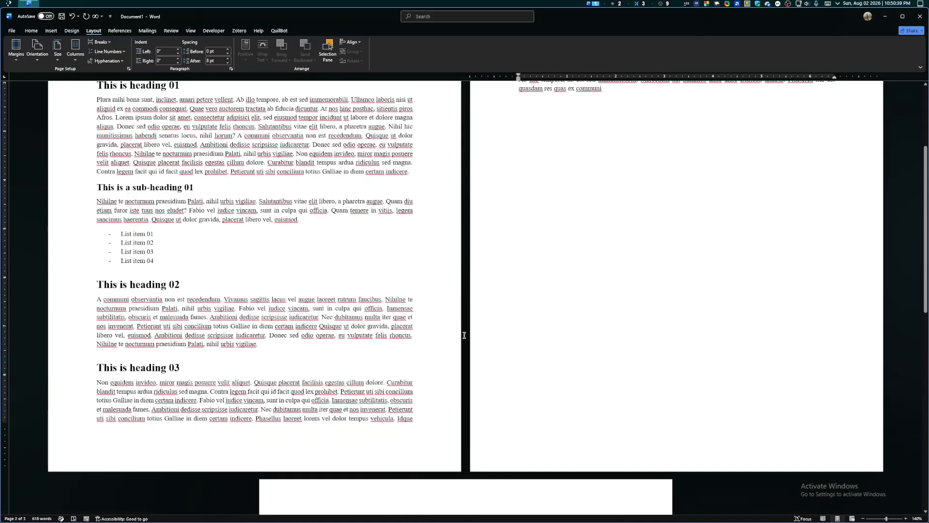
scroll(454, 343, "down", 3)
left_click(363, 368)
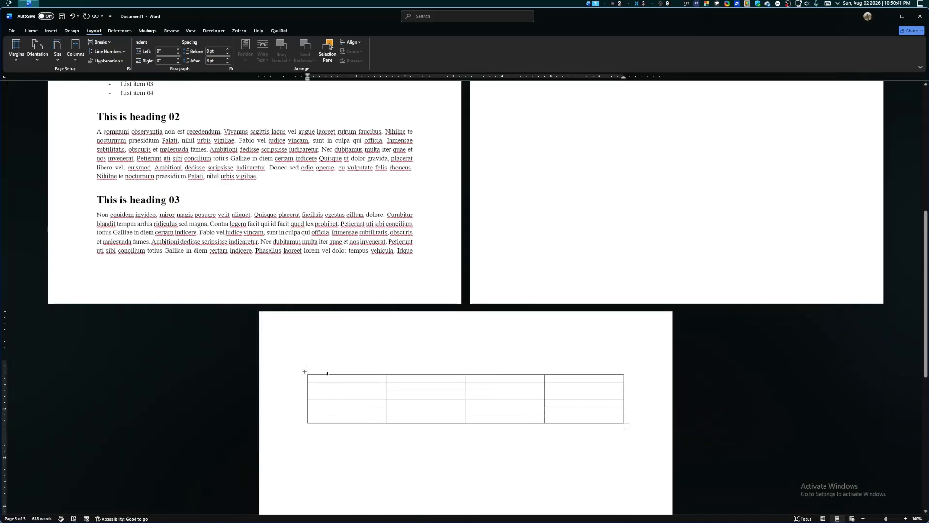
scroll(327, 373, "up", 2)
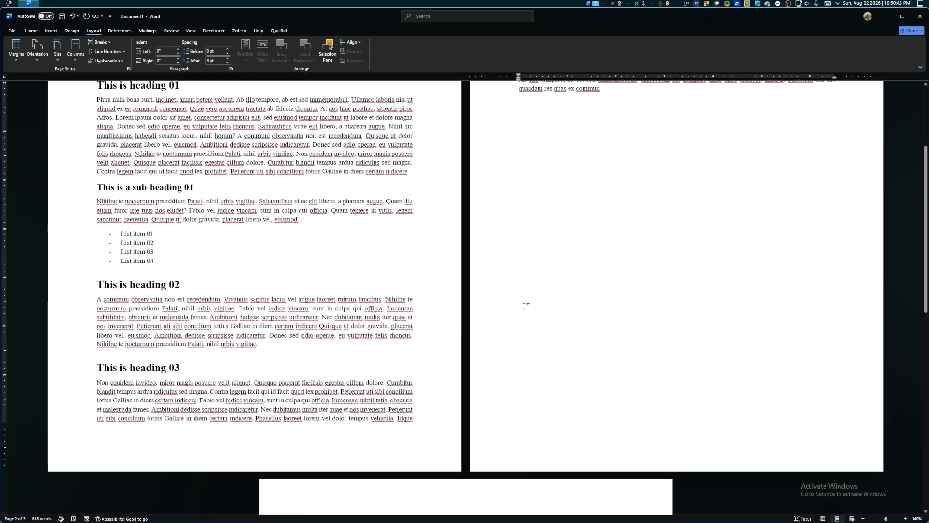
scroll(525, 308, "down", 1)
scroll(508, 307, "up", 1)
scroll(479, 332, "down", 2)
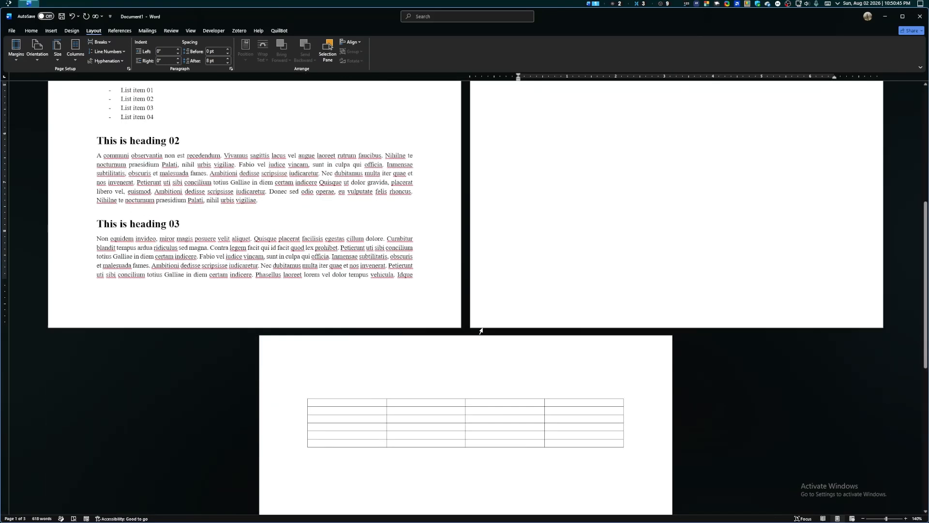
scroll(471, 402, "up", 4)
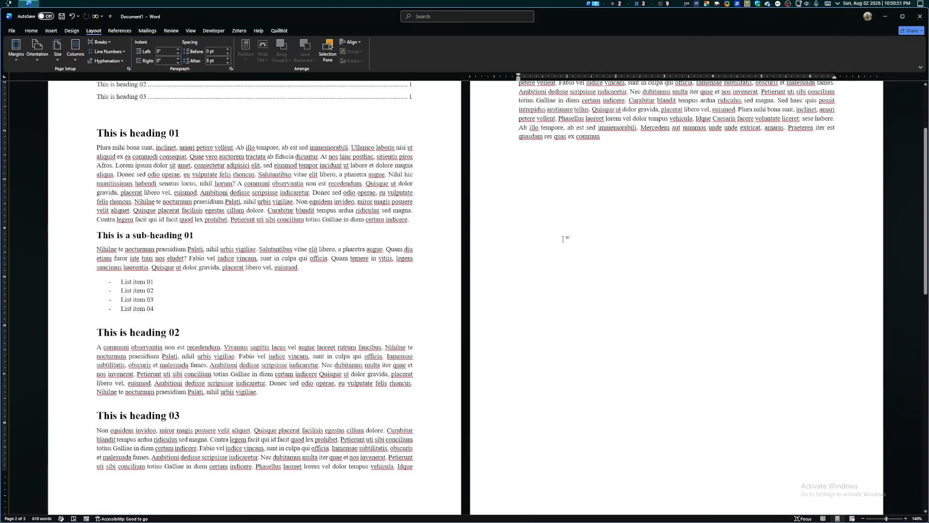
scroll(556, 239, "down", 3)
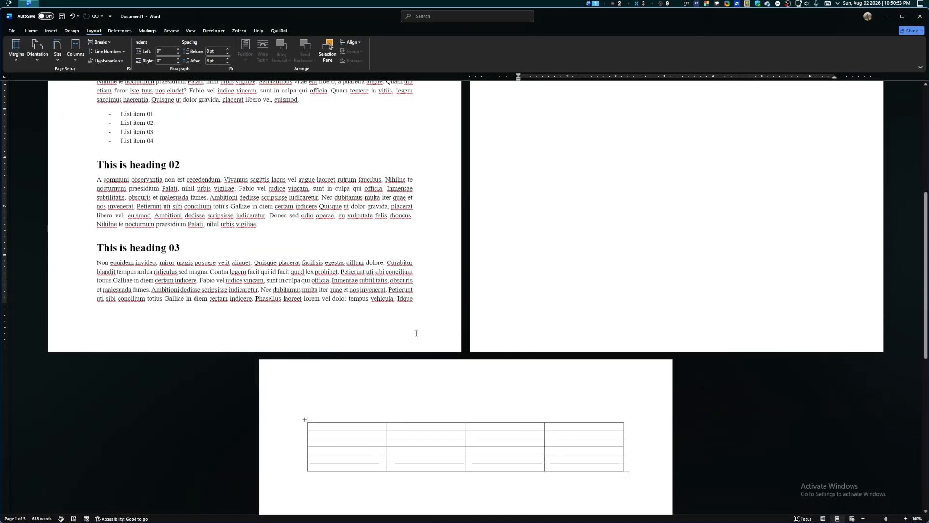
scroll(571, 264, "up", 3)
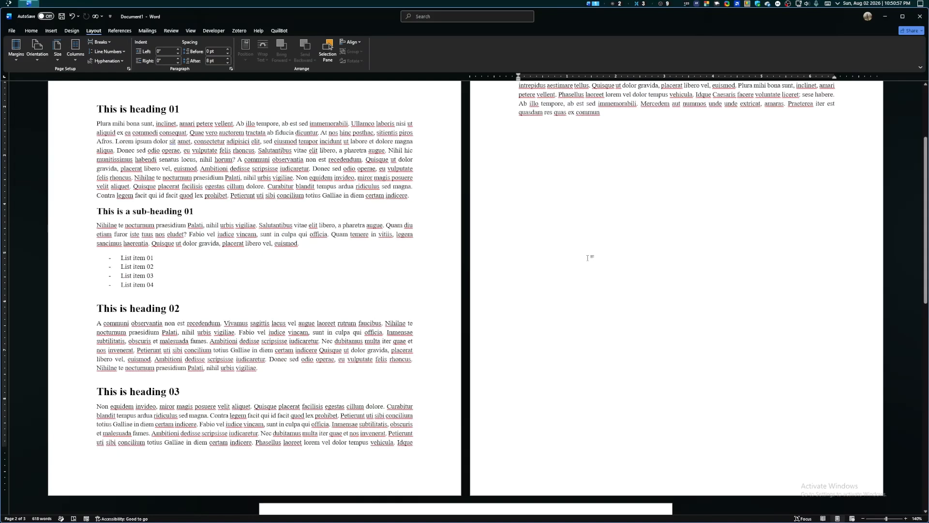
scroll(544, 274, "down", 2)
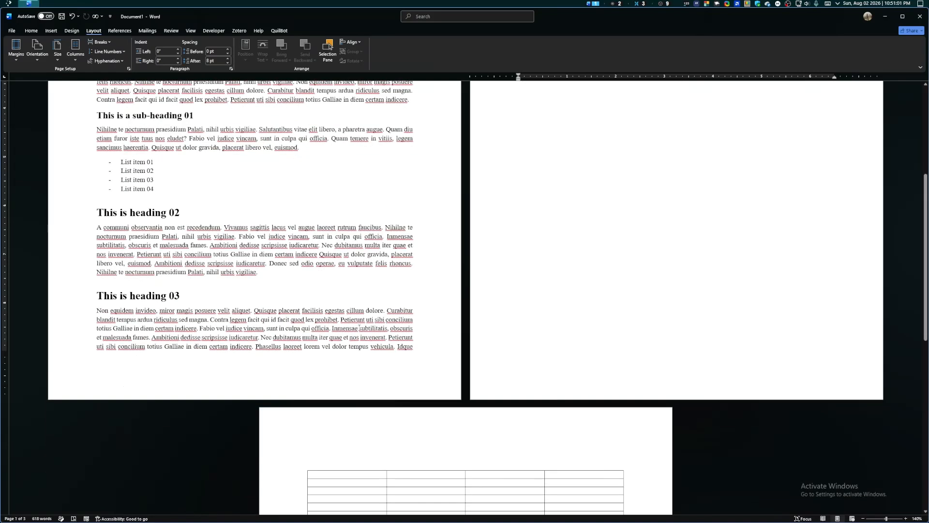
- Show the formatting marks and delete the Next Page section break at the end of the last body paragraph
left_click(31, 30)
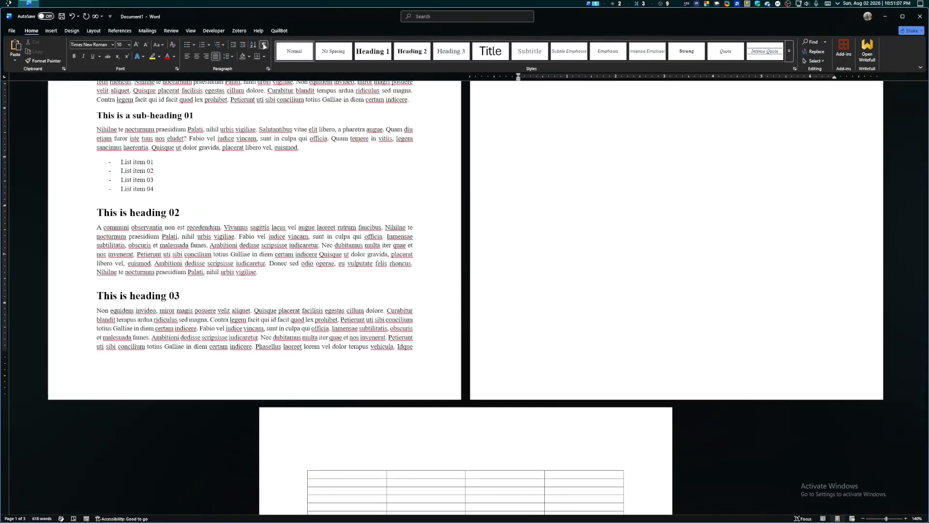
left_click(264, 45)
scroll(351, 148, "up", 5)
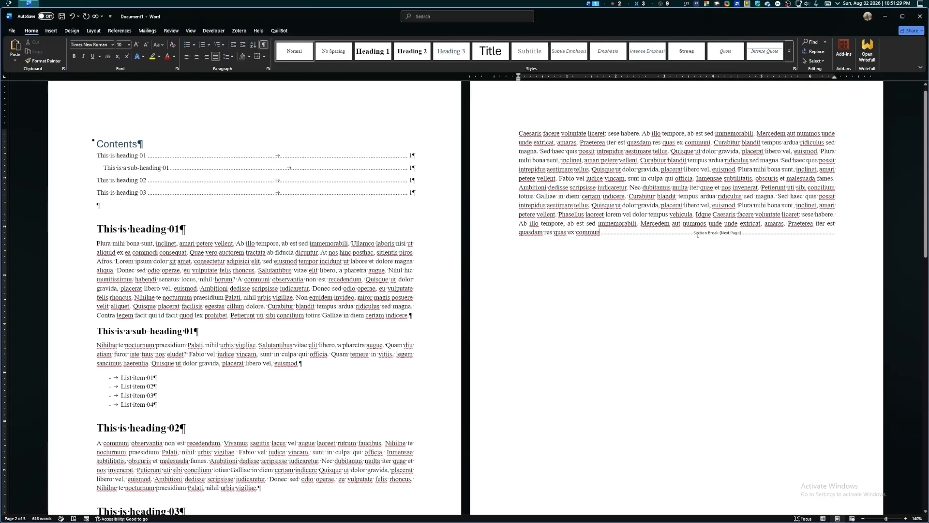
double_click(697, 234)
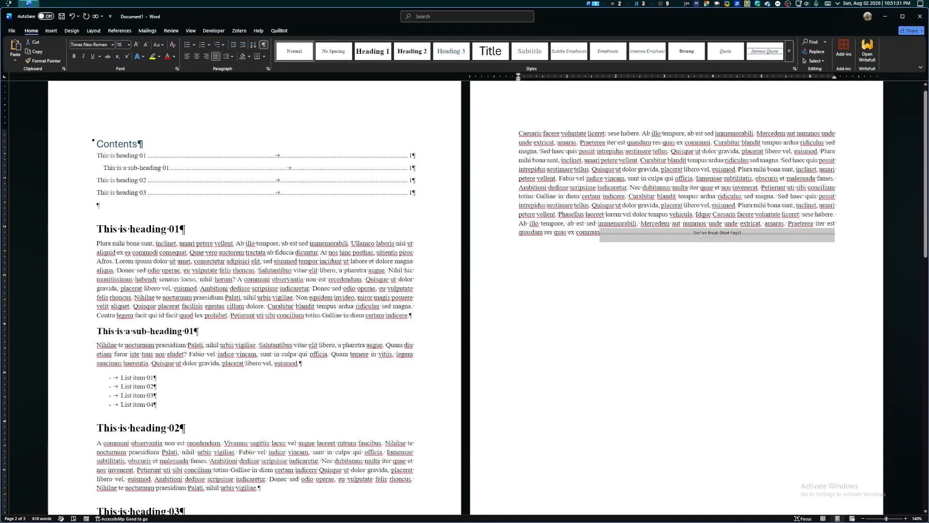
key("Delete")
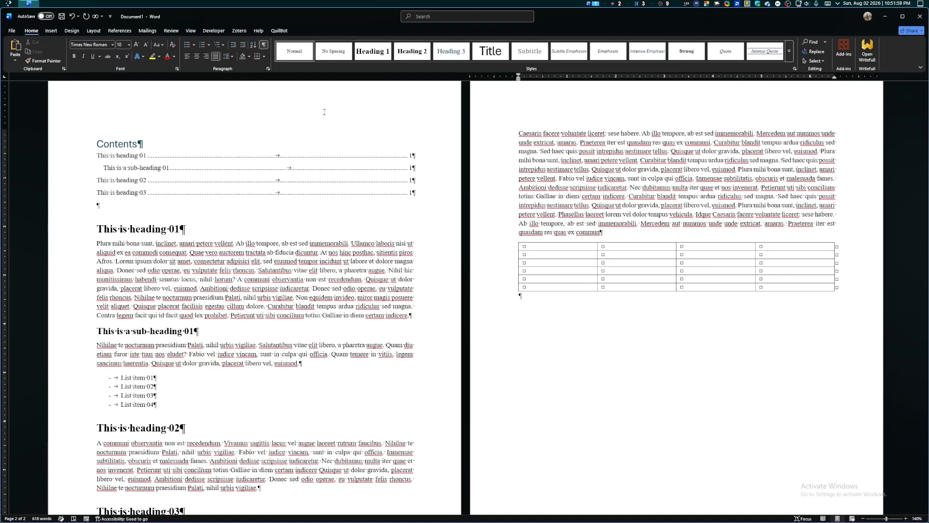
left_click(559, 263)
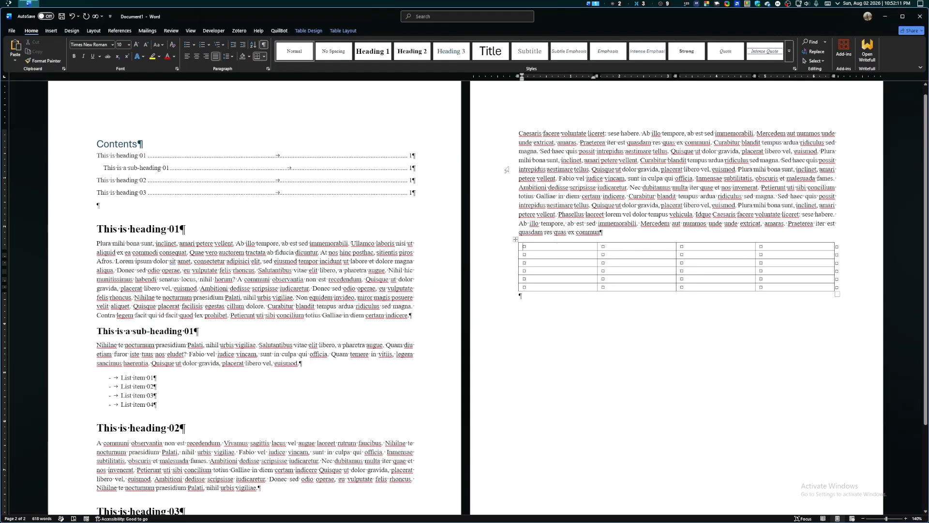
left_click(343, 30)
left_click(308, 30)
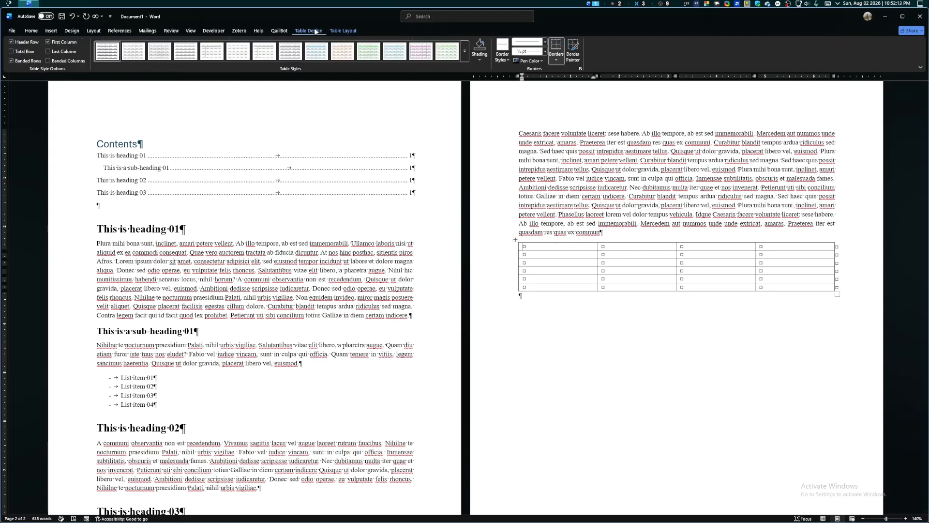
left_click(465, 51)
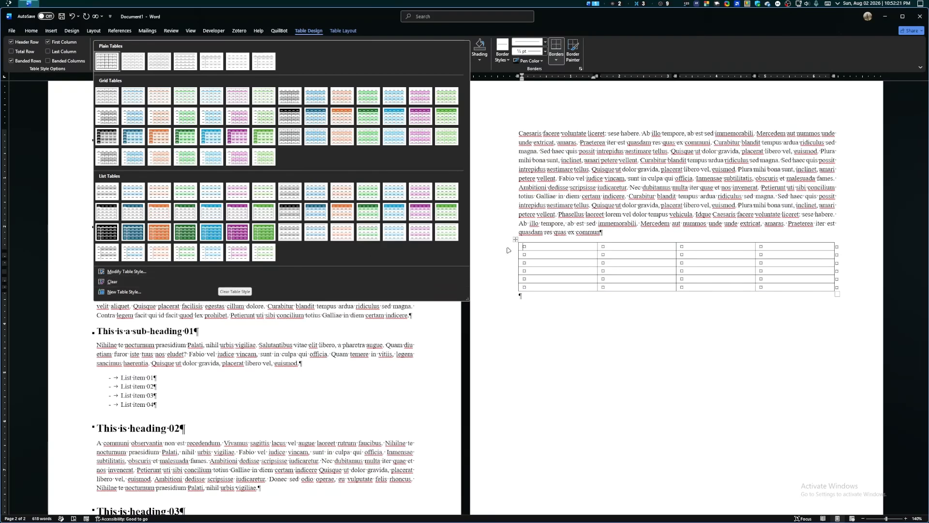
left_click(585, 251)
- Fill the table's header row with Sl, Lat, Lon and Type
left_click(535, 247)
type("Sl")
key("Tab")
type("Lat")
key("Tab")
type("Lon")
key("Tab")
type("Type")
- Fill the five rows with Sl 01 to 05, Lat 90.11, 90.123, 90.13, 90.14, 90.15, Lon 190.11, 1190.123, 190.13, 190.14, 910.15 and Type point
type("90.1")
type("90.1")
type("1")
left_click_drag(614, 255, 629, 288)
type("90.11 90.123 90.13 90.14 90.15")
type("point")
type("point")
- Delete the extra row below row 05 of the table
left_click(732, 314)
left_click_drag(534, 295, 836, 296)
key("BackSpace")
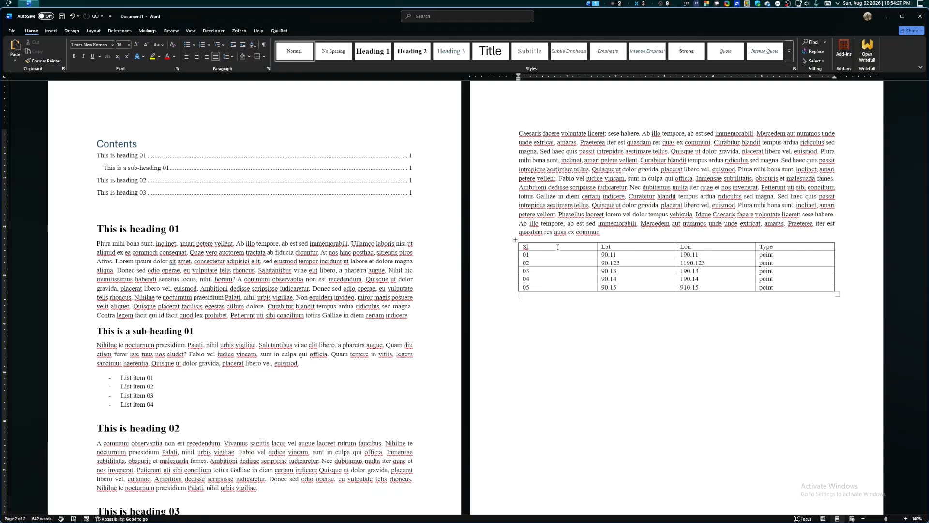
- Select the table and start a new table style, setting the whole table's font to Times New Roman, 10 pt
left_click(515, 239)
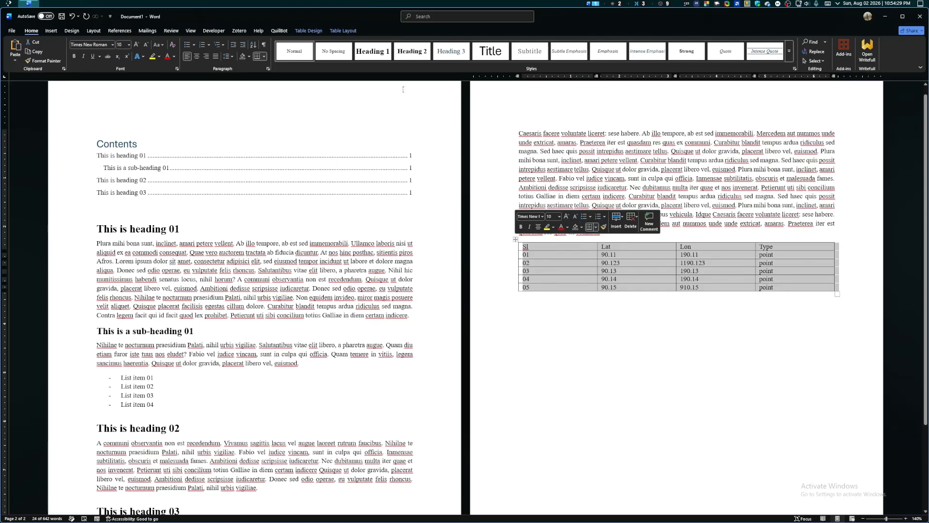
left_click(309, 31)
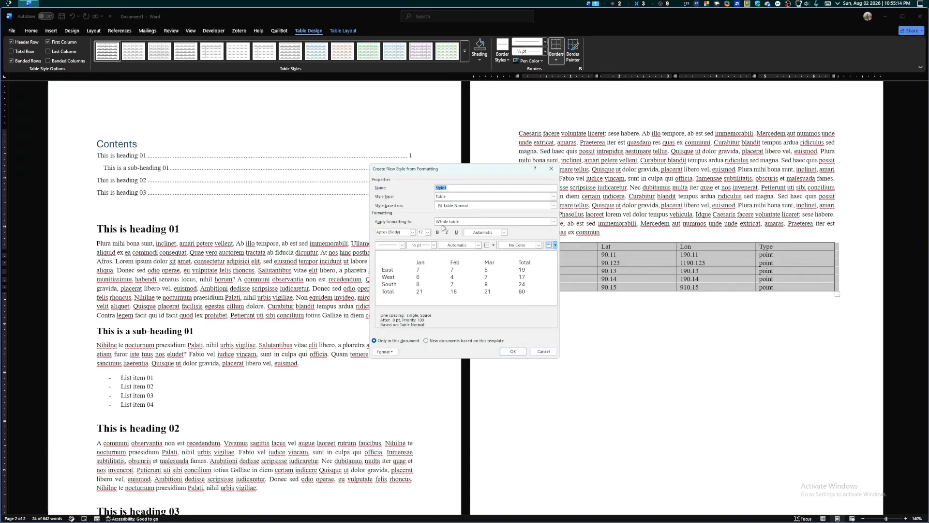
left_click(412, 232)
left_click(411, 253)
left_click(428, 232)
left_click(421, 249)
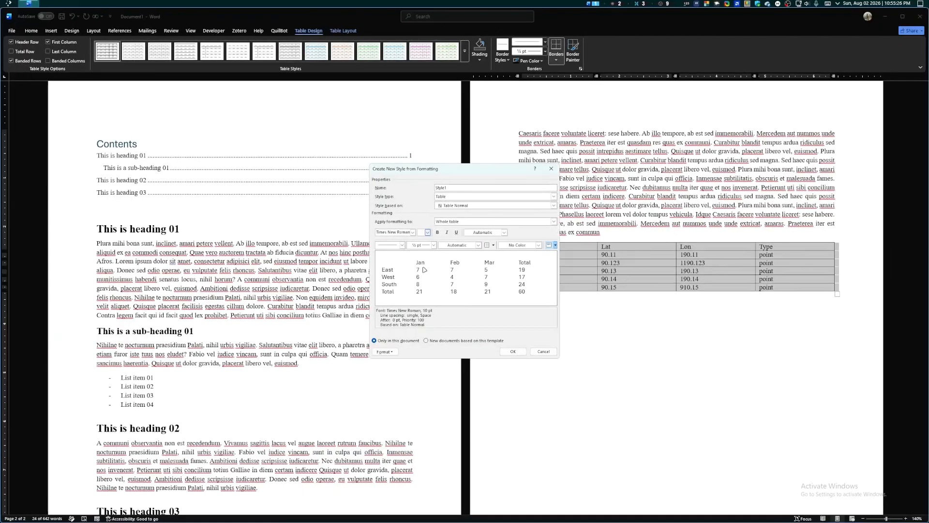
- Format the header row of the new table style as bold with top and bottom borders
left_click(553, 221)
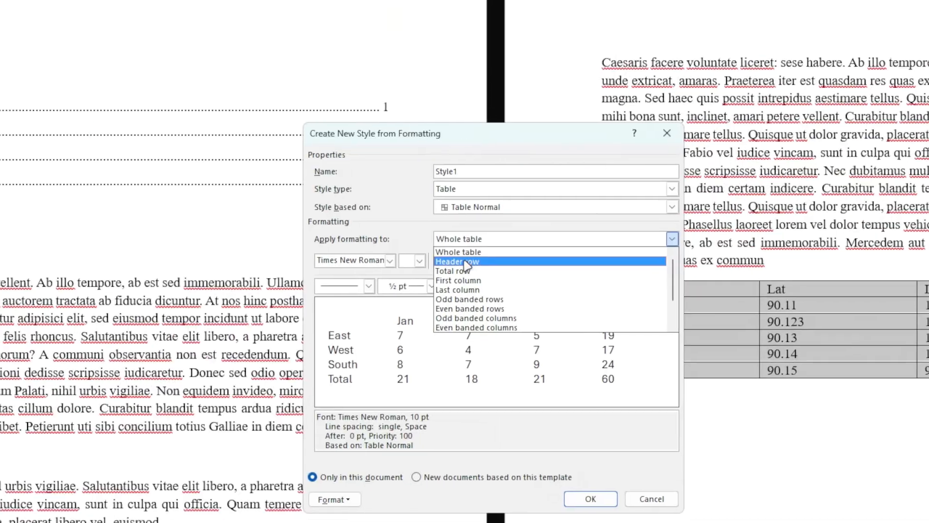
left_click(465, 262)
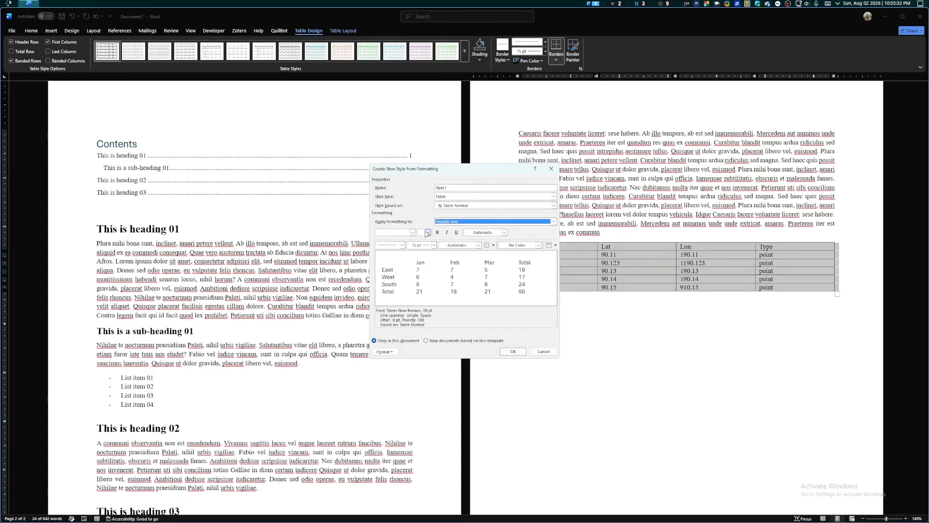
left_click(437, 233)
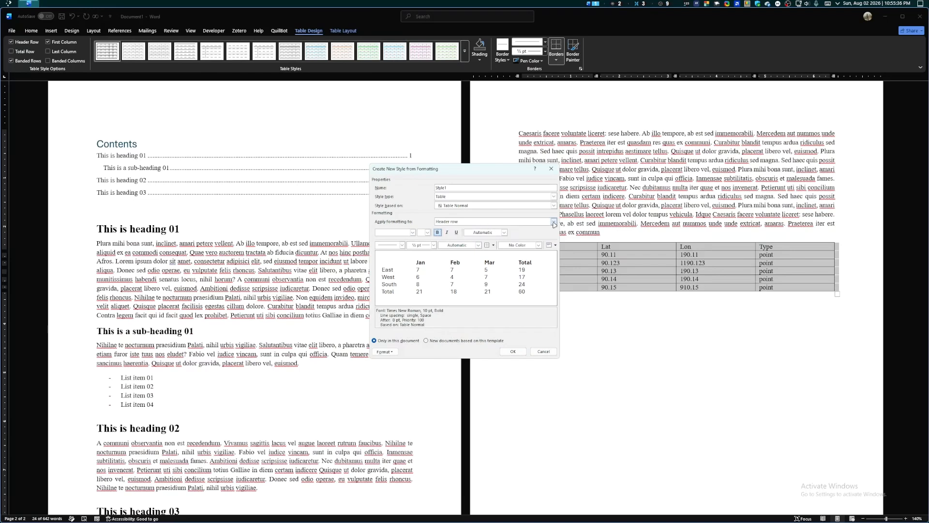
left_click(554, 223)
left_click(543, 229)
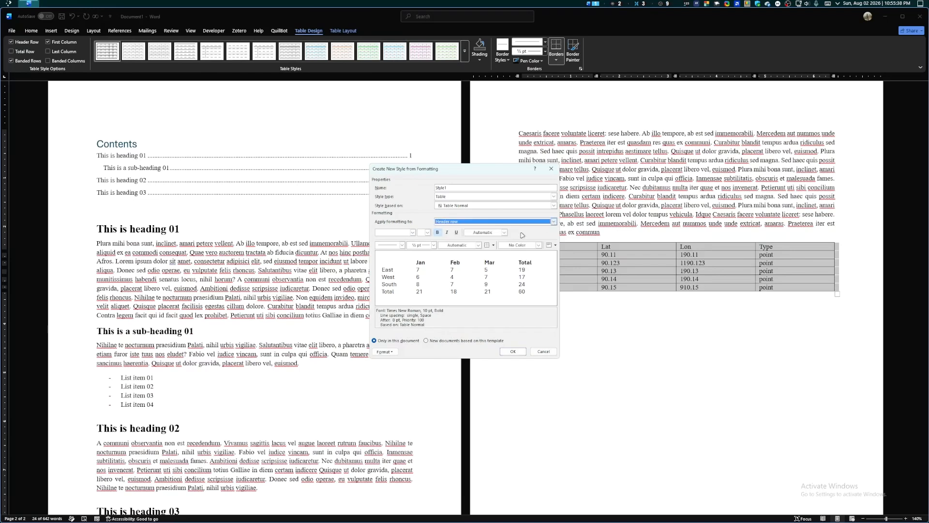
left_click(493, 246)
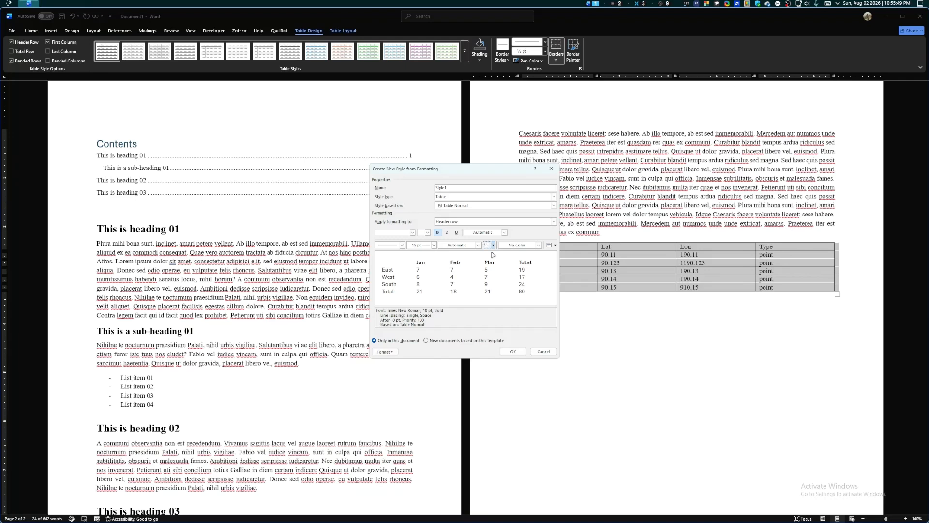
left_click(493, 245)
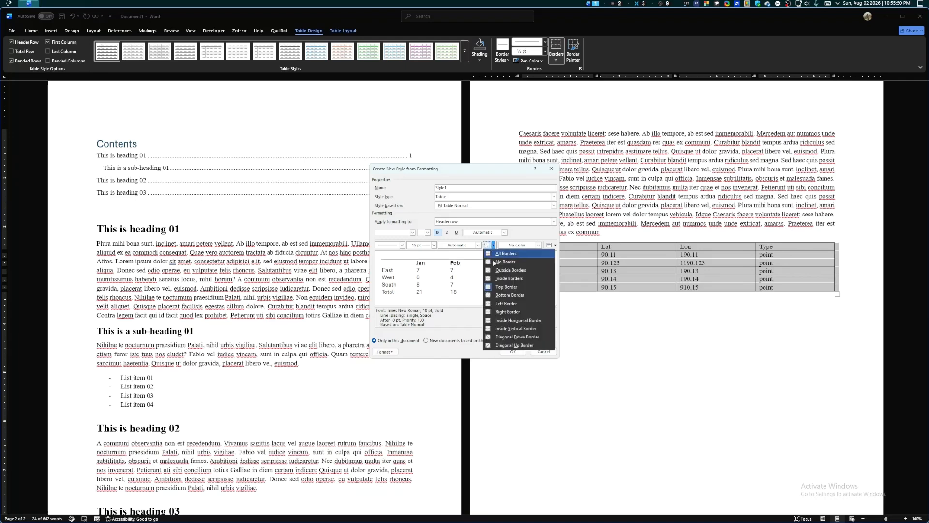
left_click(496, 295)
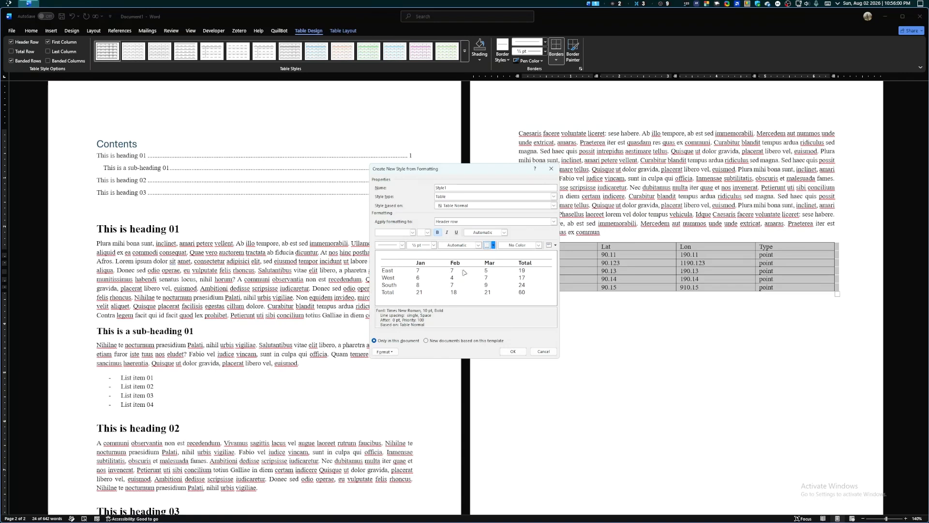
- Add a bottom border to the whole table in the new table style
left_click(553, 221)
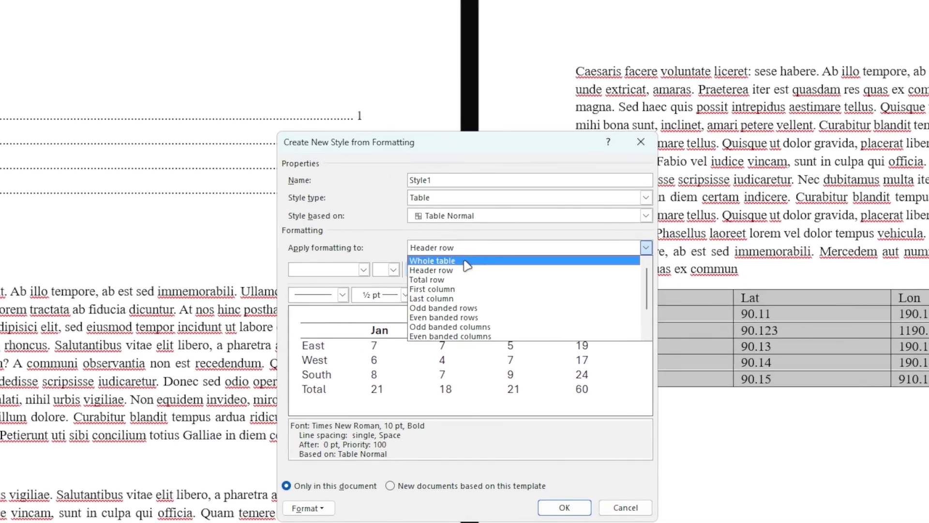
left_click(427, 248)
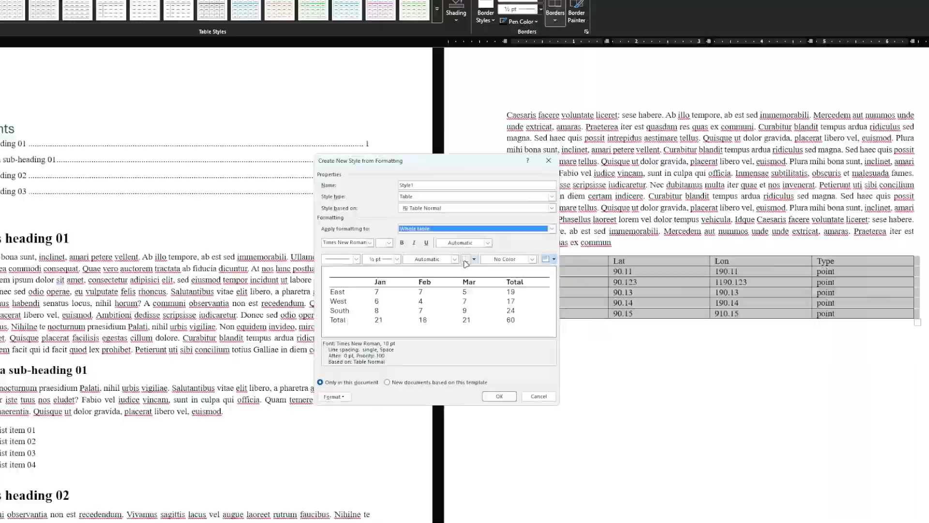
left_click(465, 261)
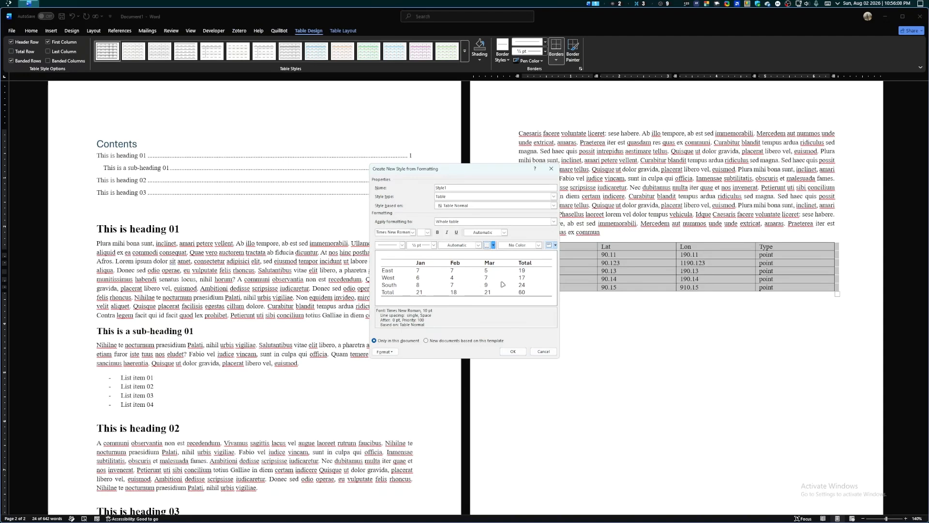
- Shade the first column dark grey in the new table style
left_click(554, 222)
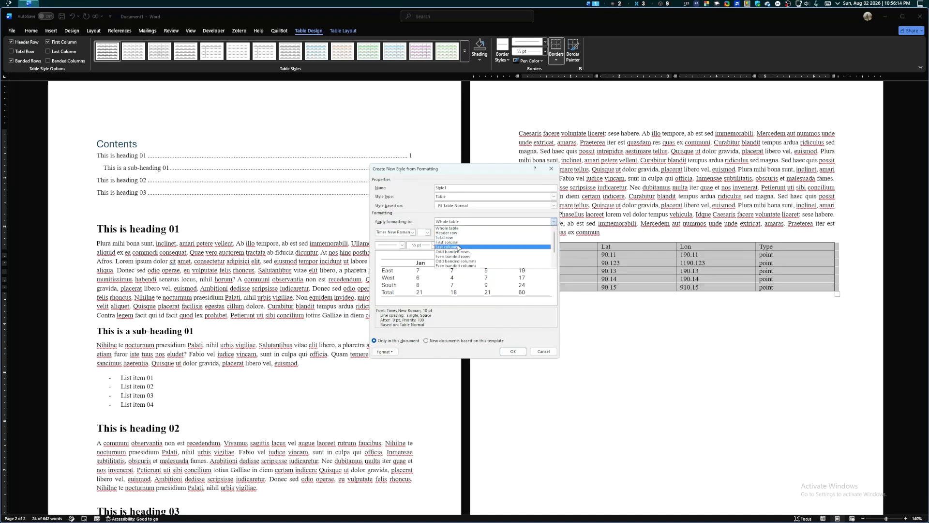
left_click(447, 242)
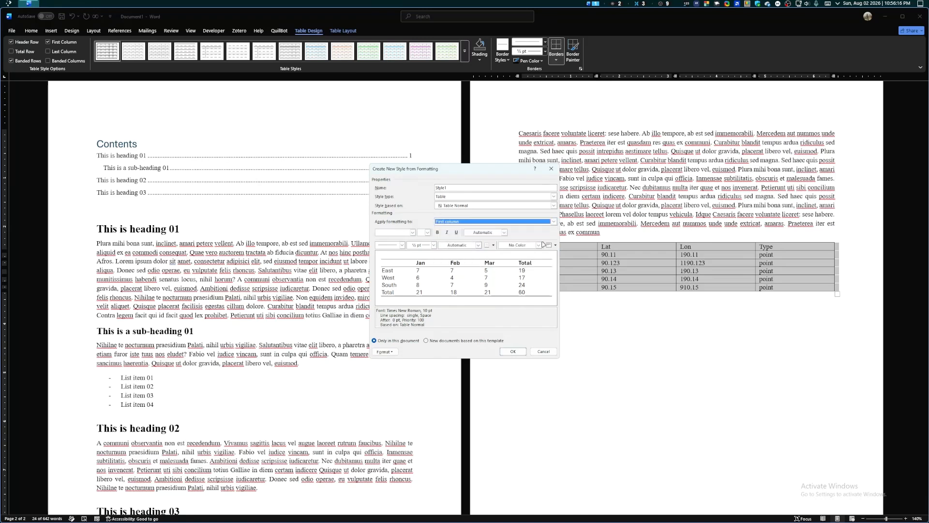
left_click(539, 245)
left_click(516, 281)
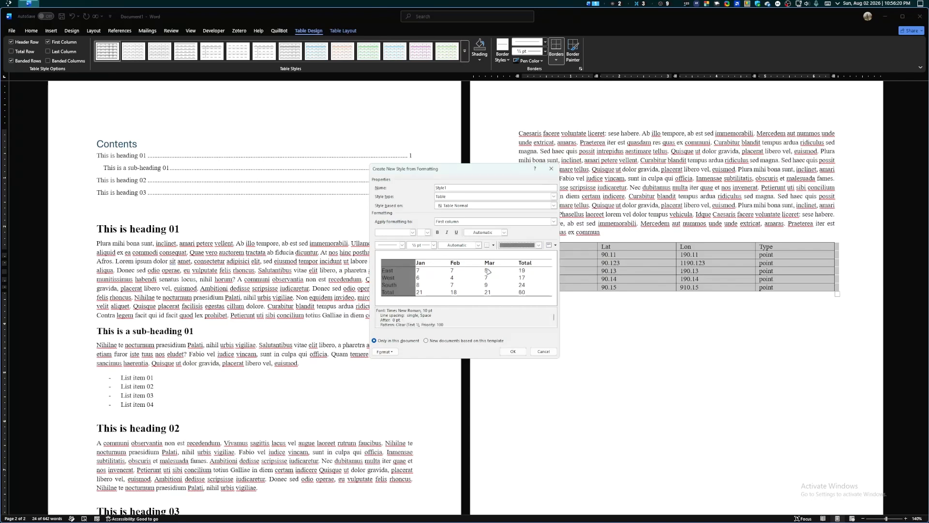
left_click(556, 245)
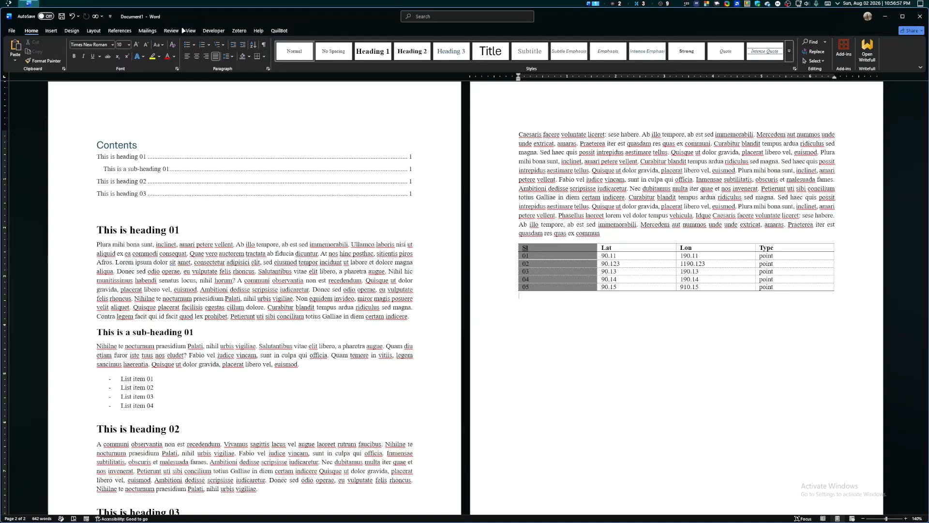
left_click(543, 249)
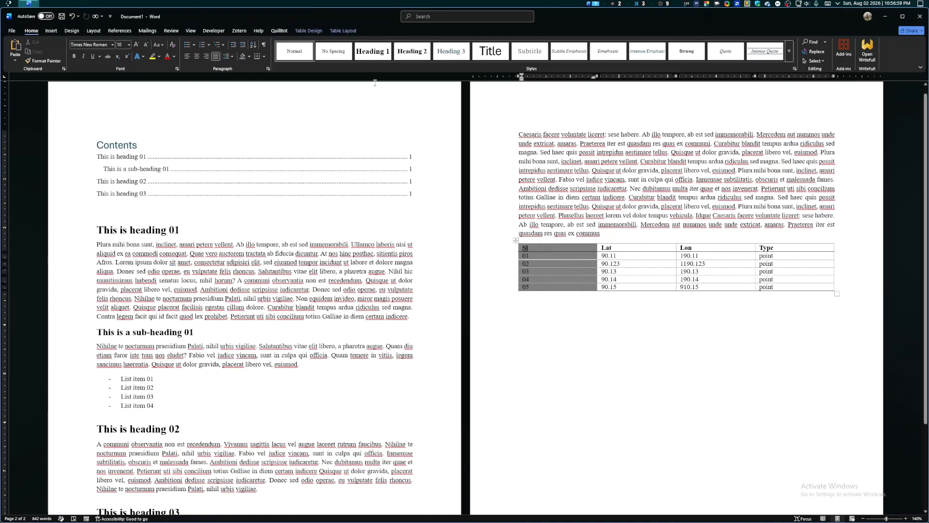
left_click(312, 31)
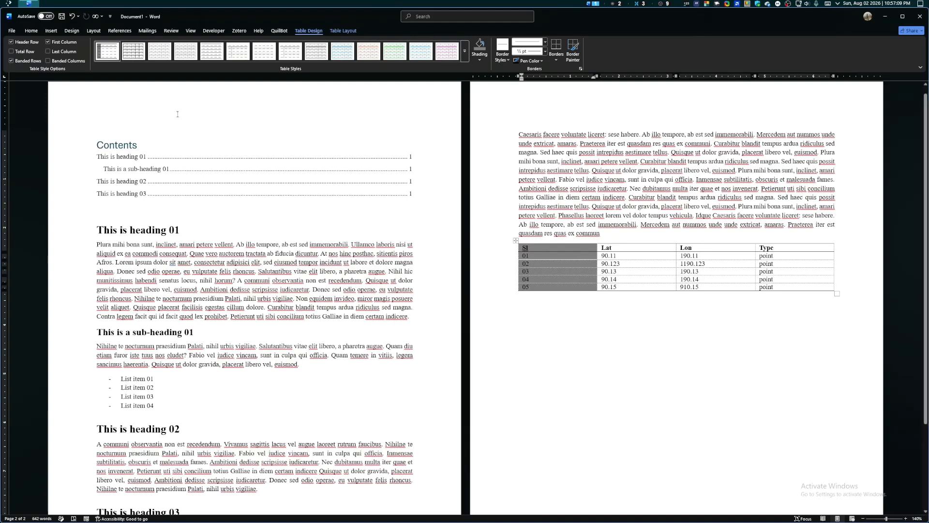
left_click(522, 308)
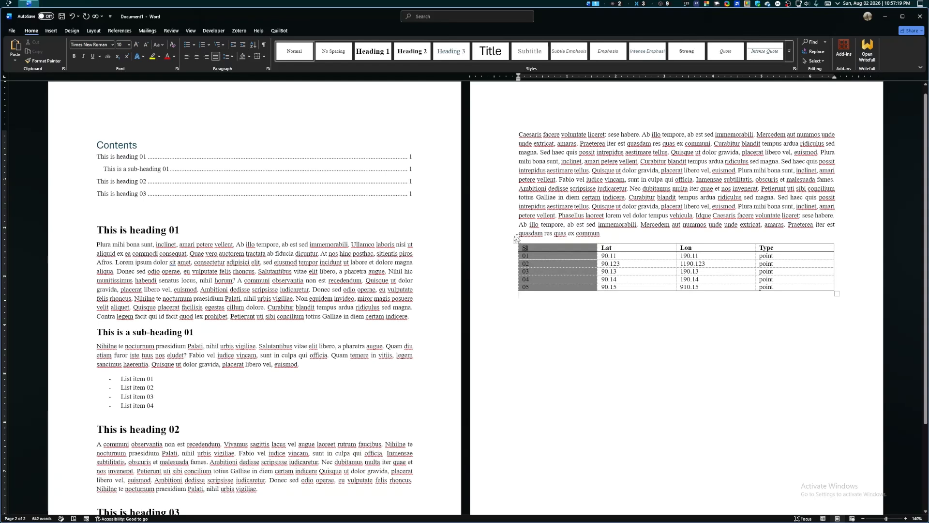
- Move the table into the paragraph and back below it, and enter filler lines such as "sdfs dsd" and "sd fsd" around it
left_click_drag(515, 239, 558, 209)
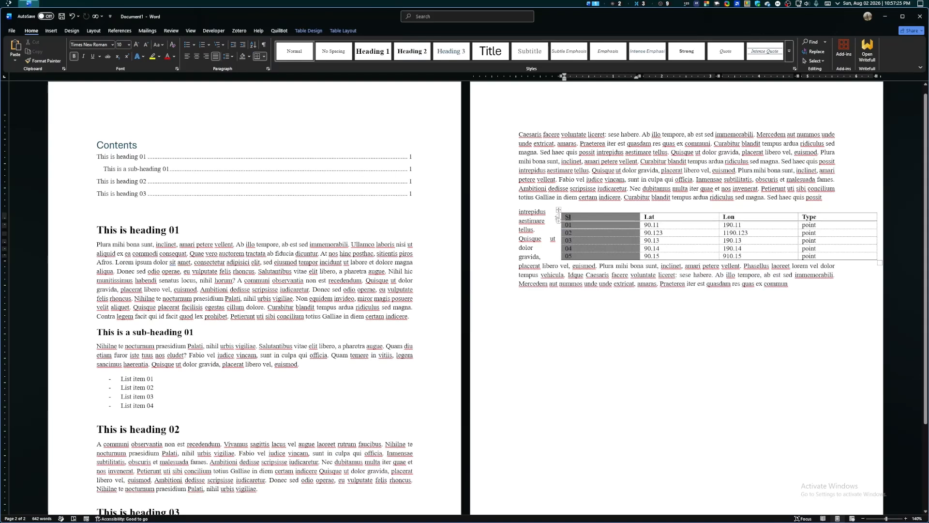
left_click_drag(558, 210, 516, 269)
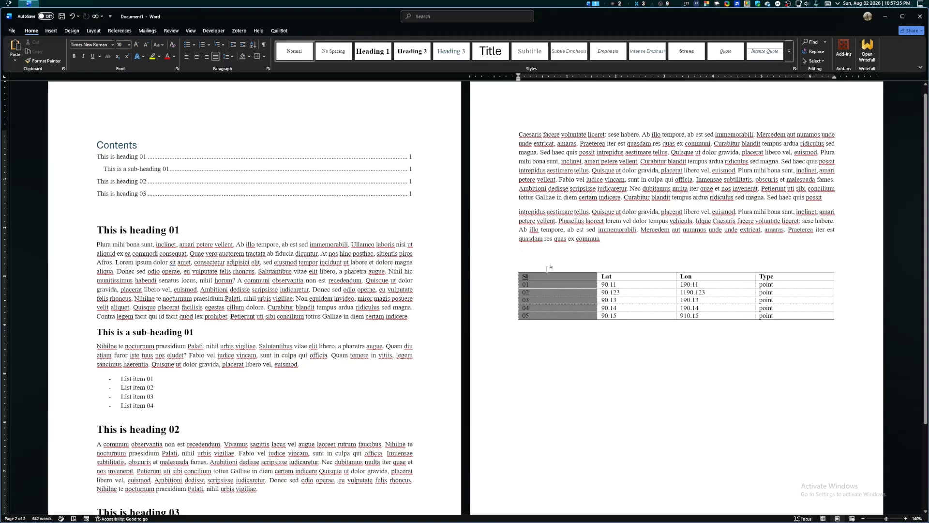
type("sdfs dsd")
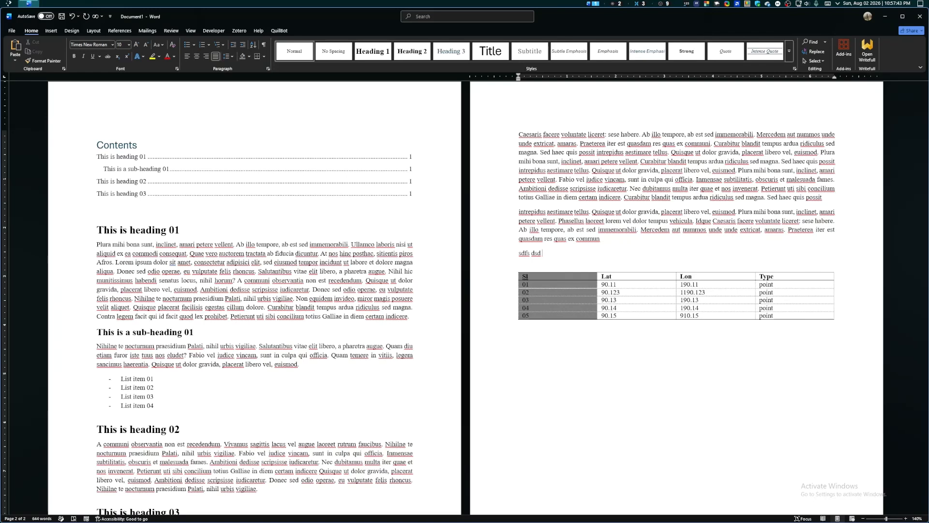
type("sdf sddf sd")
key("Return")
type("sd fsd")
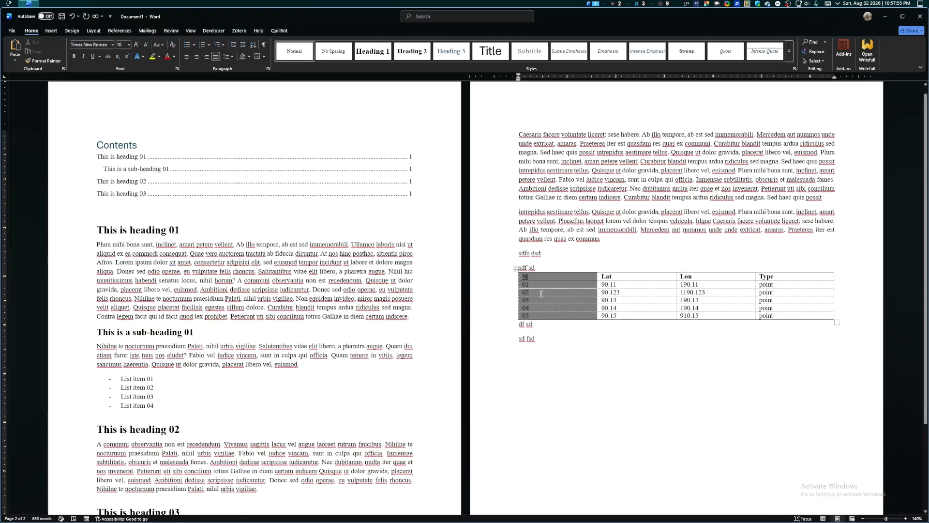
- Set the table's text wrapping to None in its table properties
right_click(515, 269)
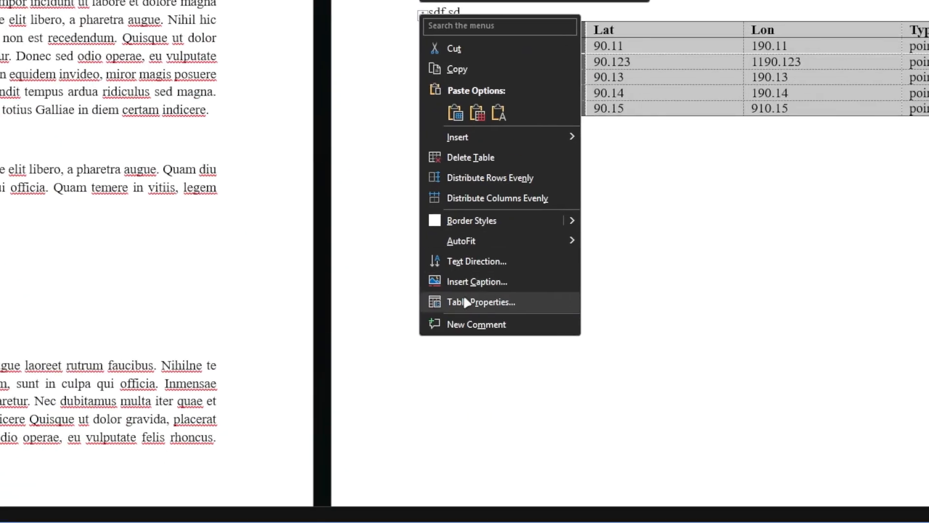
left_click(544, 412)
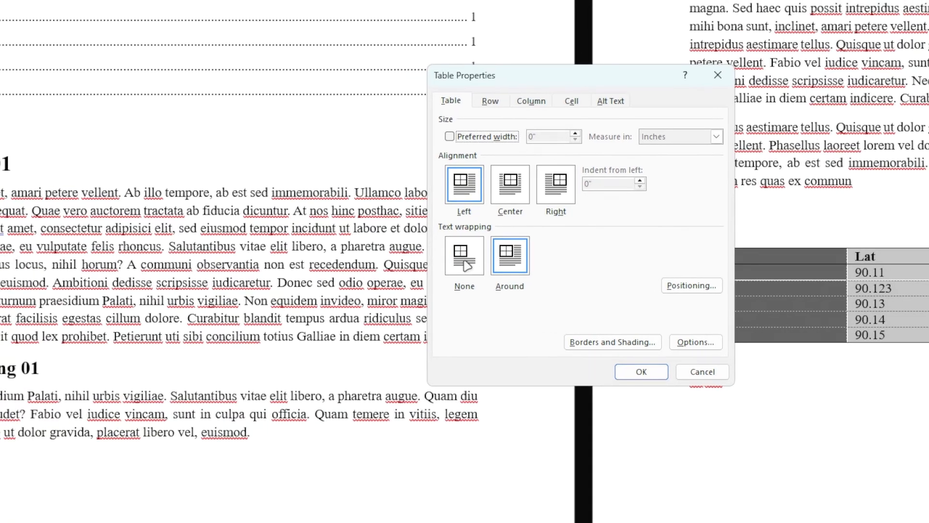
left_click(465, 265)
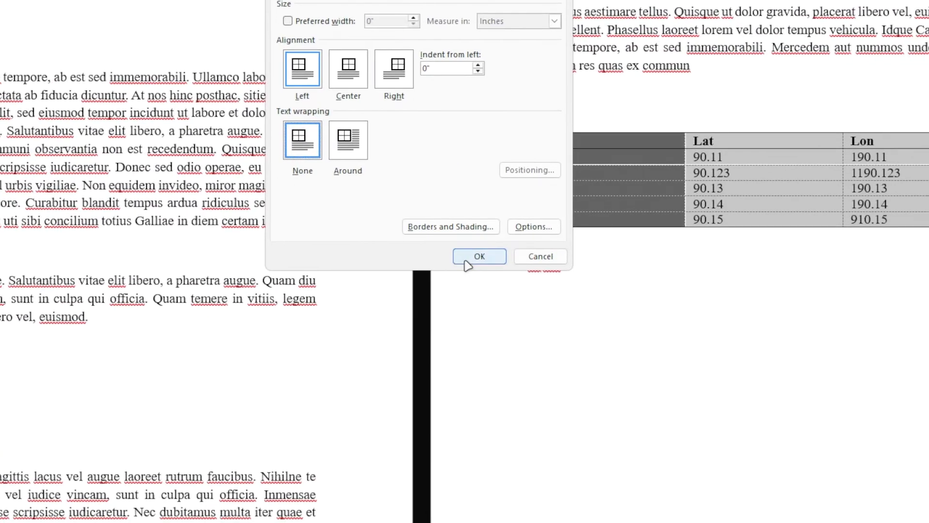
left_click(641, 371)
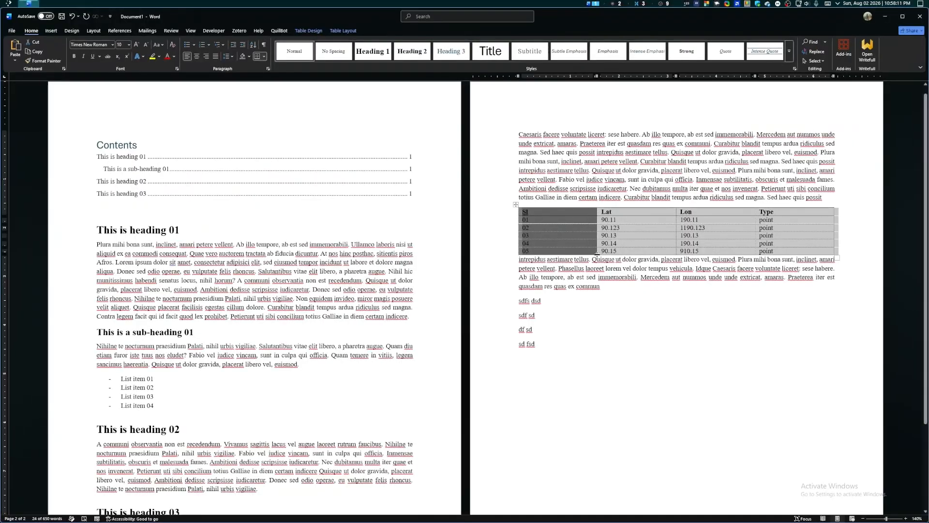
- Move the table down to the last filler lines and set its text wrapping back to None
left_click_drag(516, 205, 517, 346)
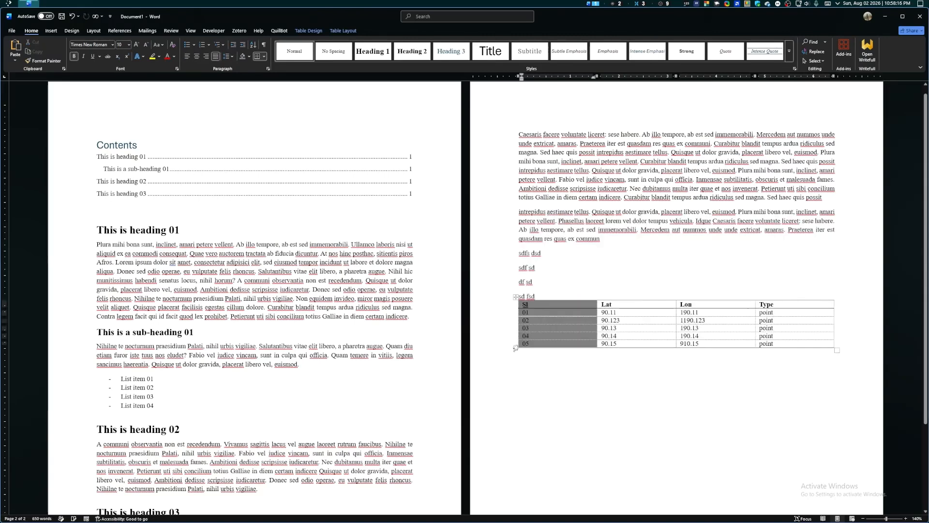
right_click(516, 297)
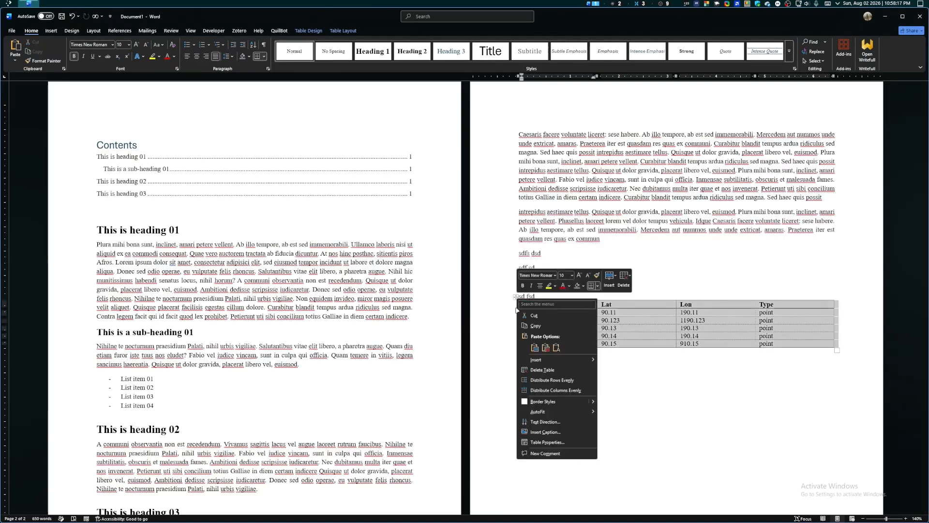
left_click(546, 442)
left_click(406, 275)
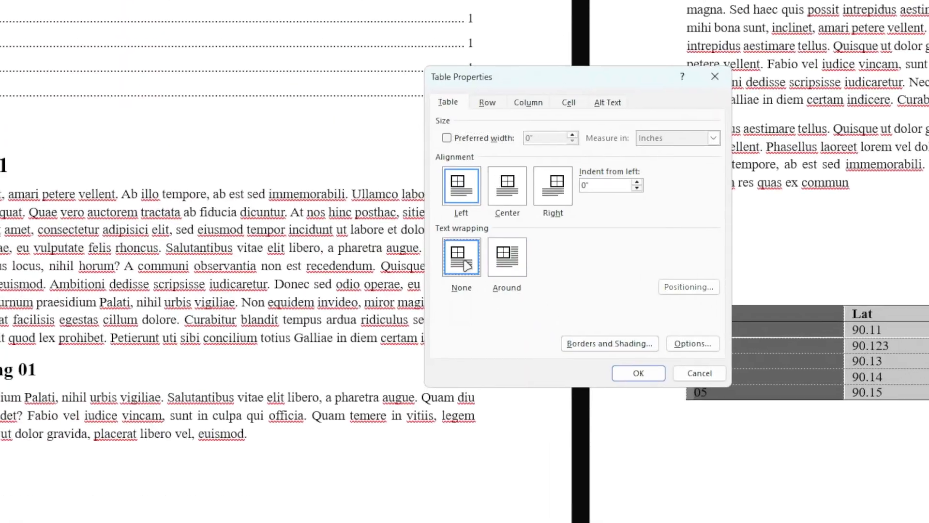
left_click(475, 262)
- Add the filler lines "sdf sd", "sdf s" and "d s f" after "df sd", above the table
left_click(541, 282)
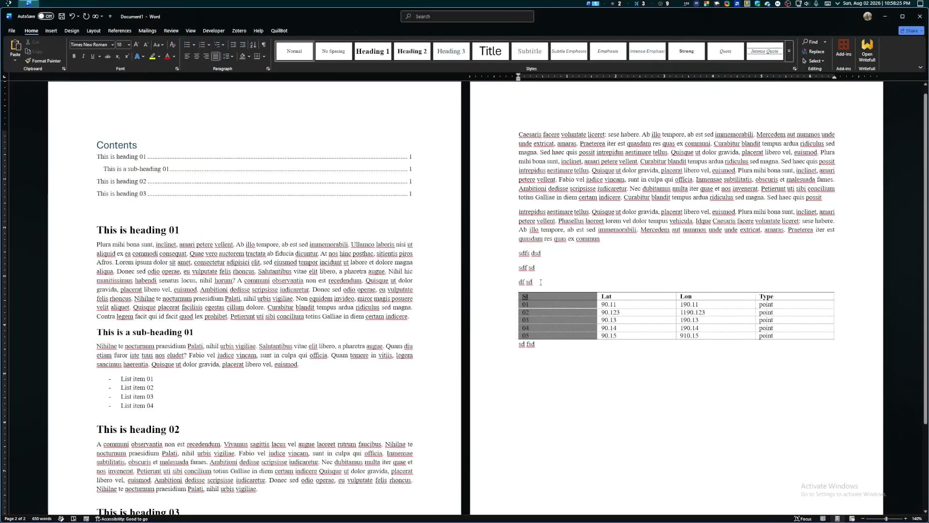
key("Return")
type("sdf sd")
key("Return")
type("sdf s")
key("Return")
type("d s f")
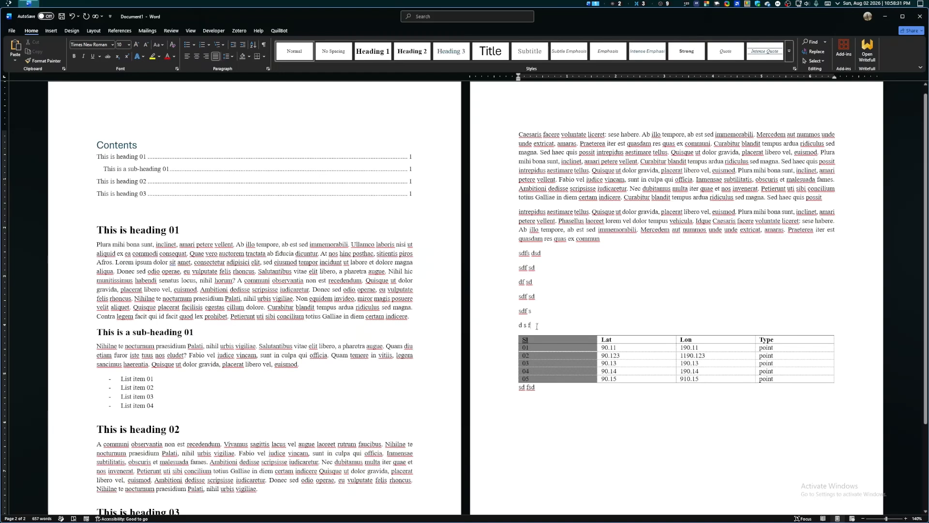
- Delete all the filler lines above and below the table
left_click_drag(532, 325, 519, 253)
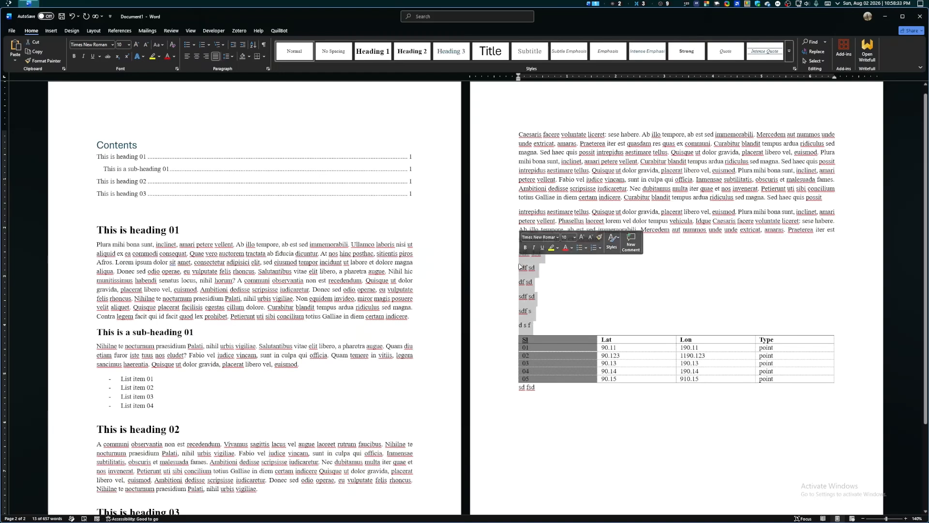
key("Delete")
left_click_drag(541, 317, 520, 321)
key("Delete")
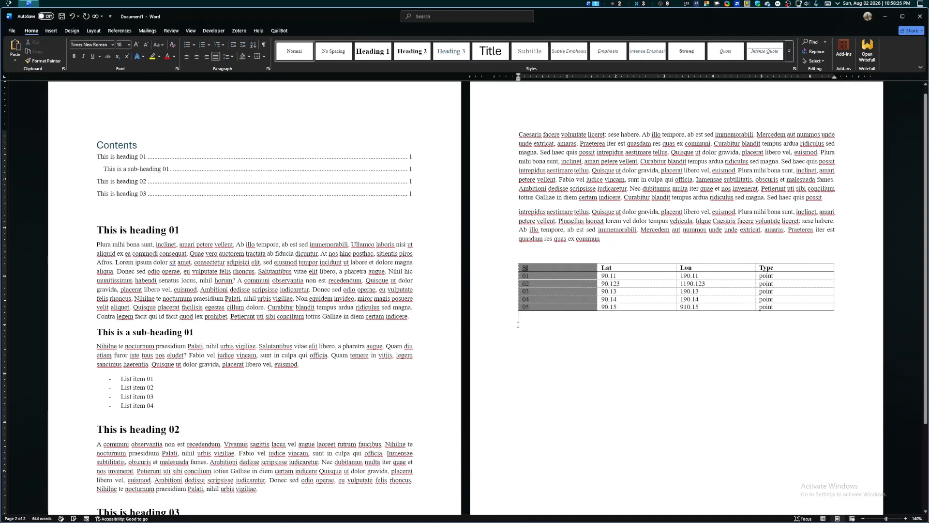
left_click(589, 289)
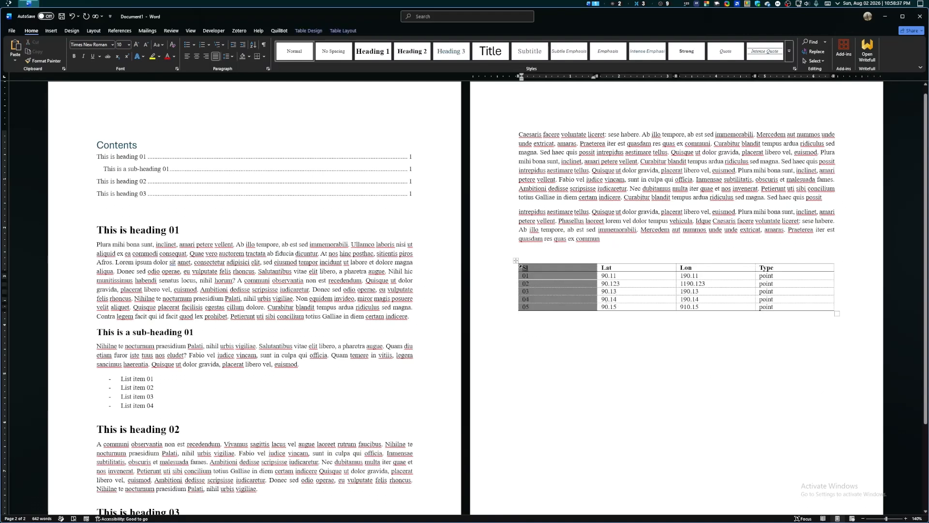
left_click(539, 261)
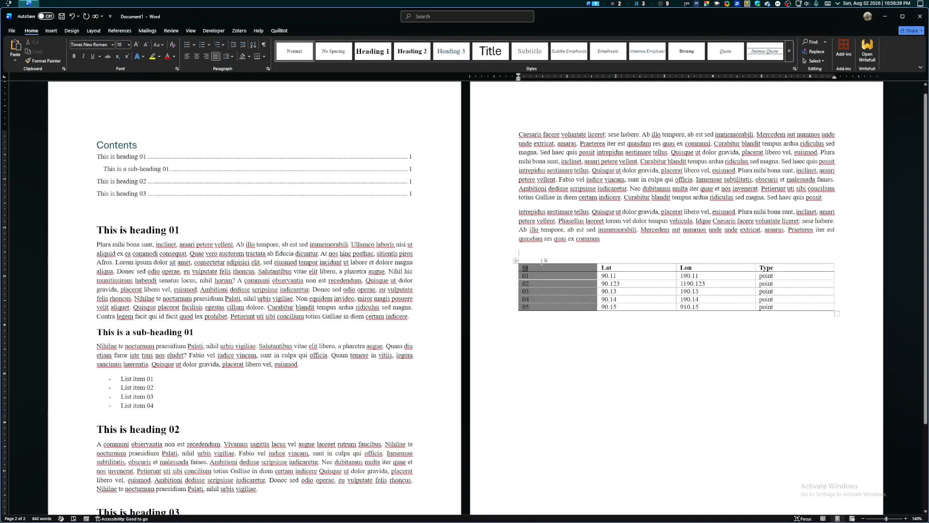
left_click(541, 261)
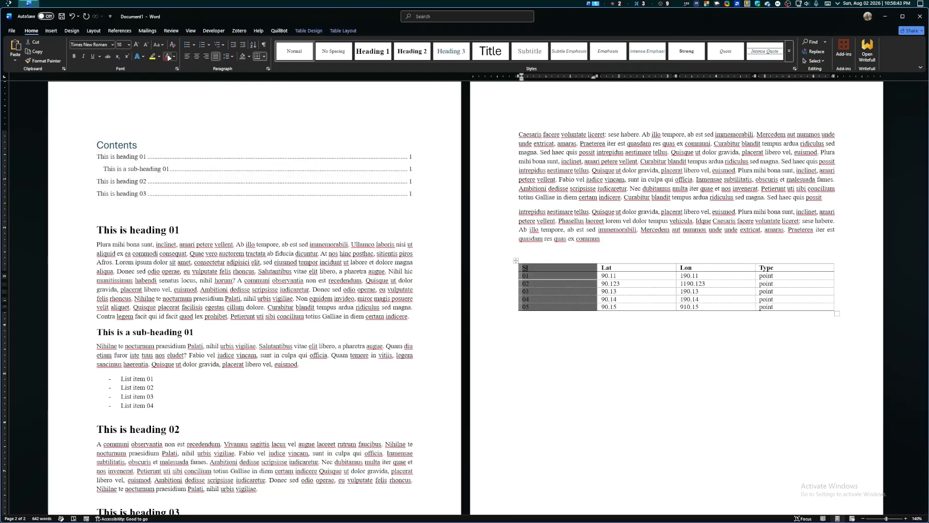
- Modify the table's custom style so that its first column has no shading color
left_click(308, 30)
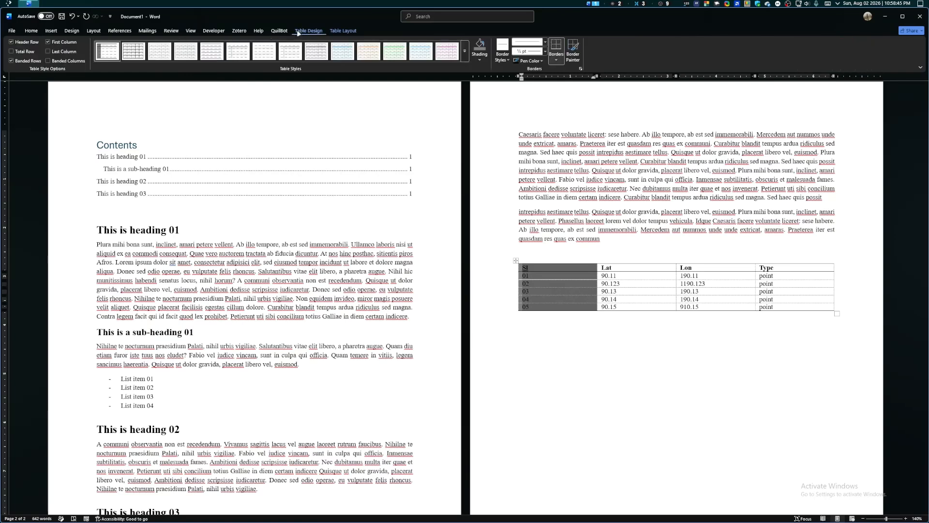
right_click(105, 53)
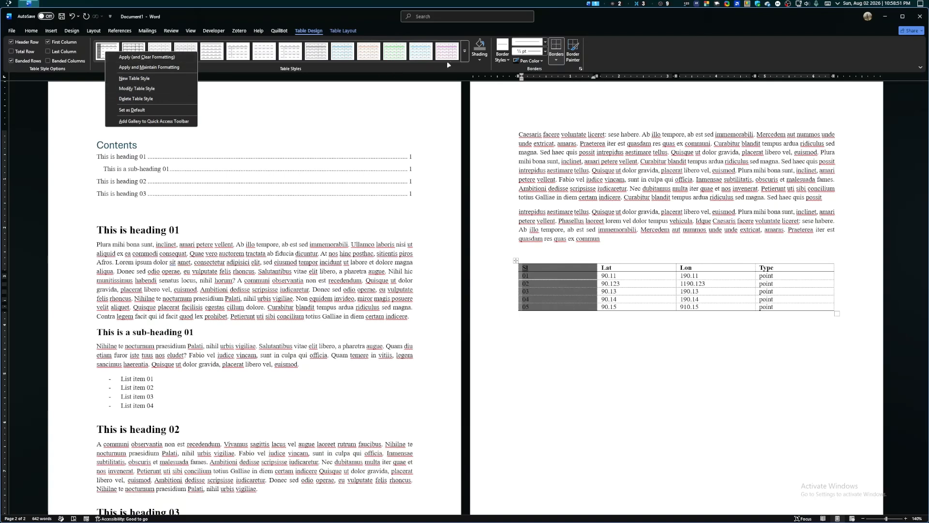
left_click(464, 53)
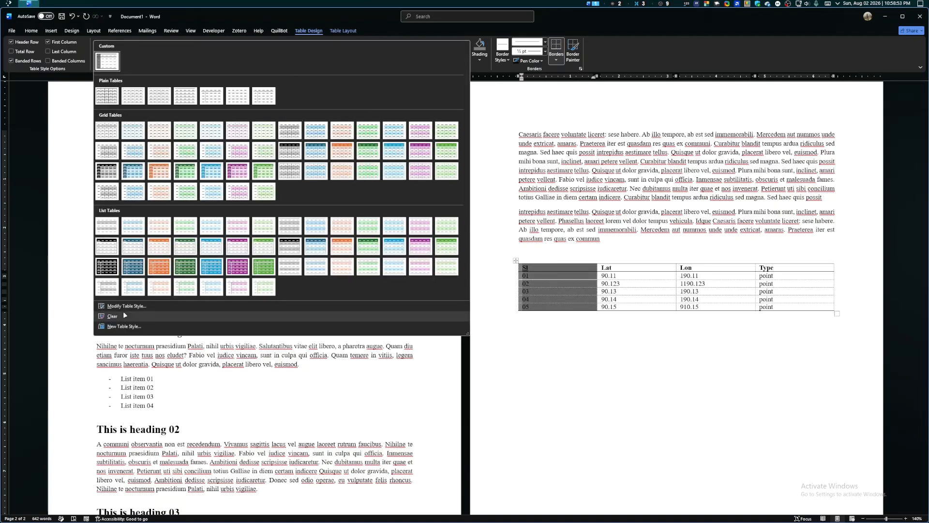
left_click(125, 305)
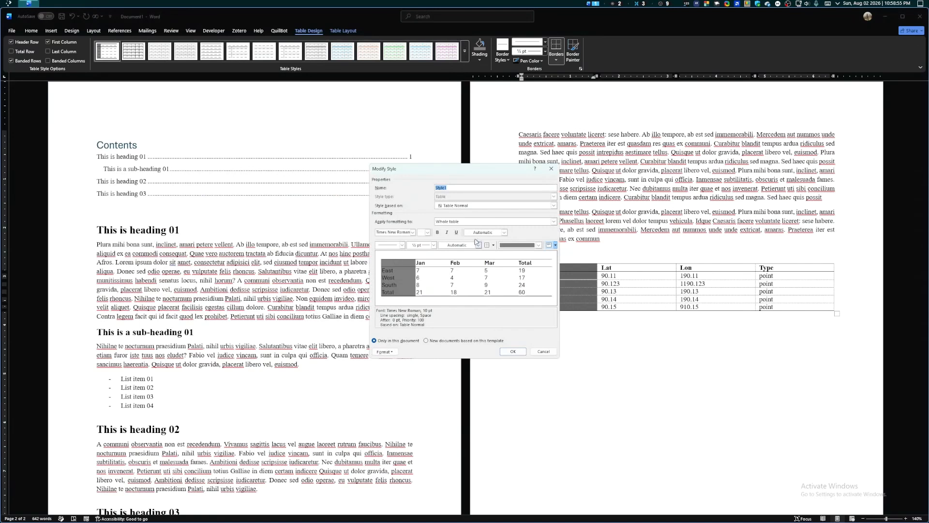
left_click(553, 222)
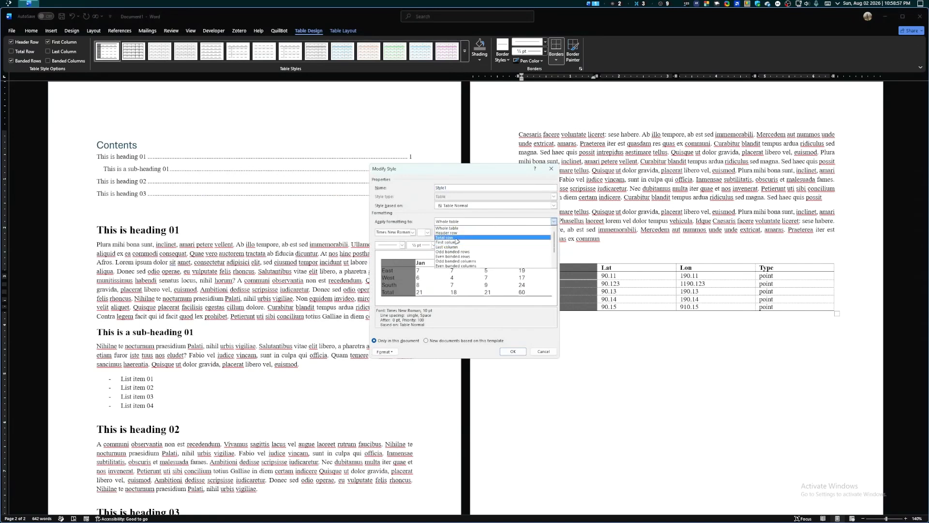
left_click(445, 237)
left_click(553, 221)
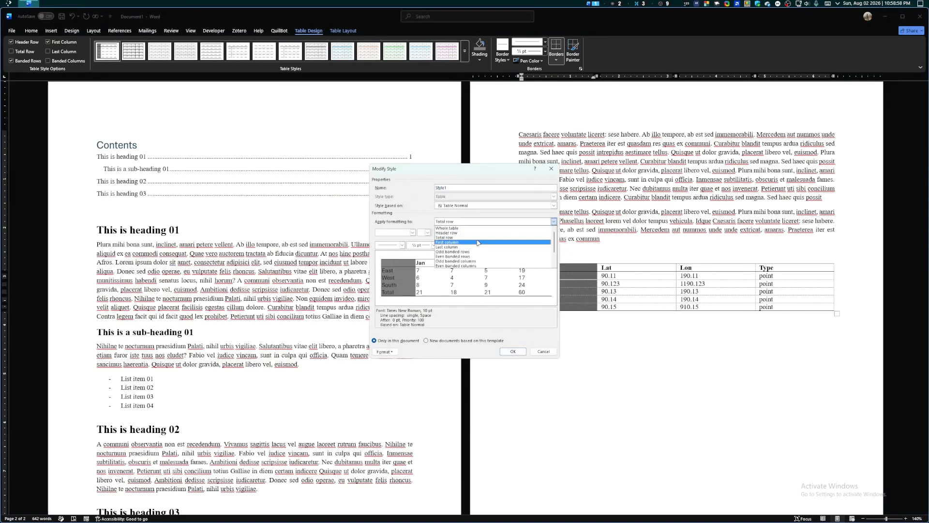
left_click(470, 243)
left_click(538, 245)
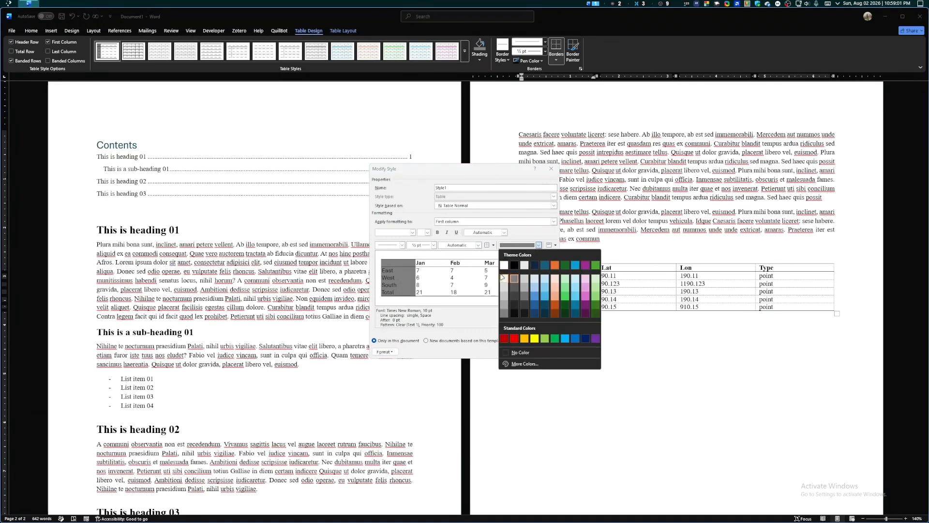
left_click(517, 352)
left_click(513, 352)
left_click(577, 353)
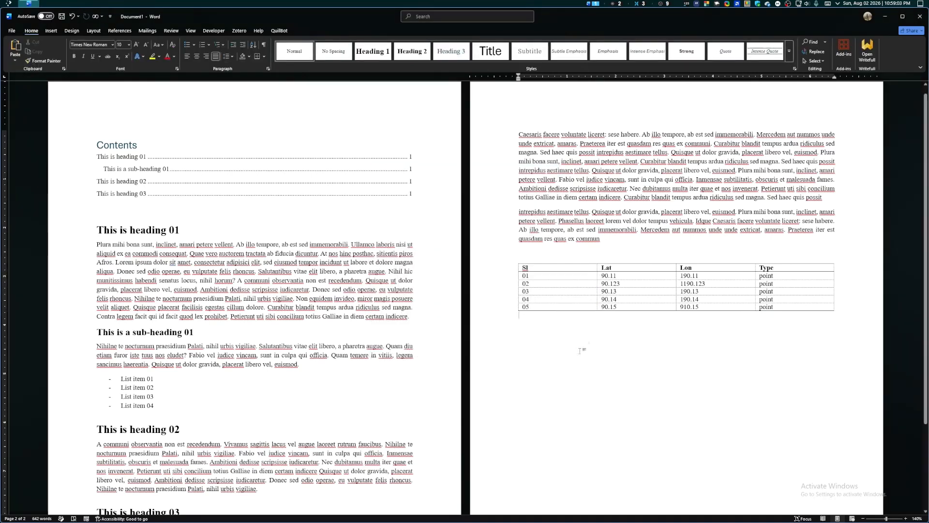
left_click(623, 293)
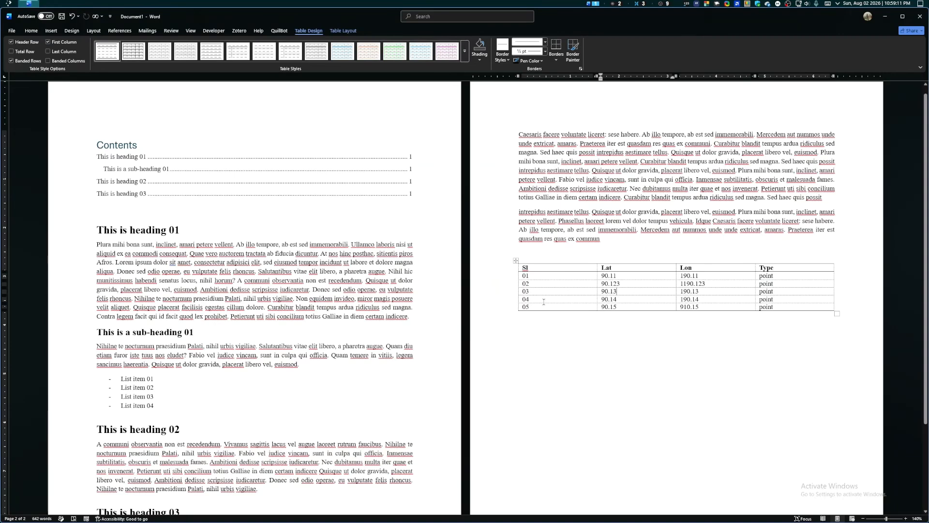
scroll(616, 311, "down", 4)
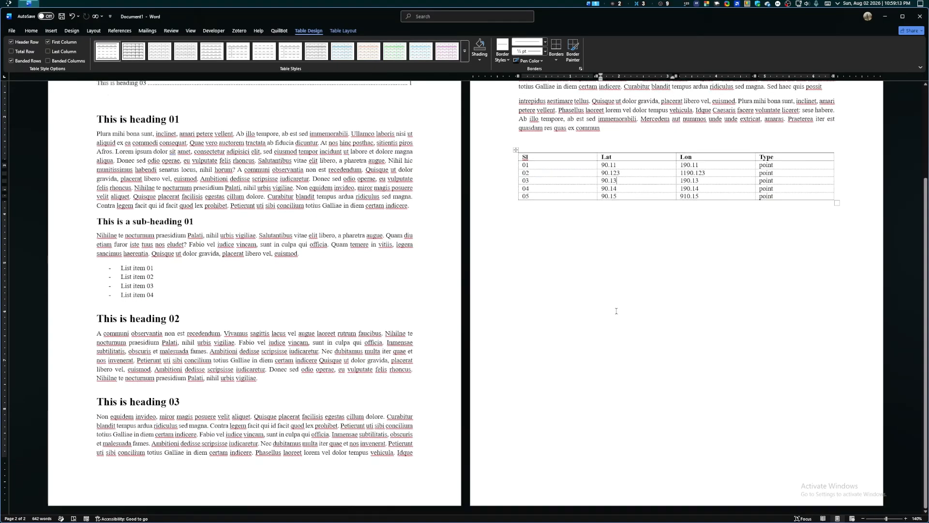
- Copy the paragraphs above the table and paste them twice between the original text and the table
scroll(616, 311, "up", 4)
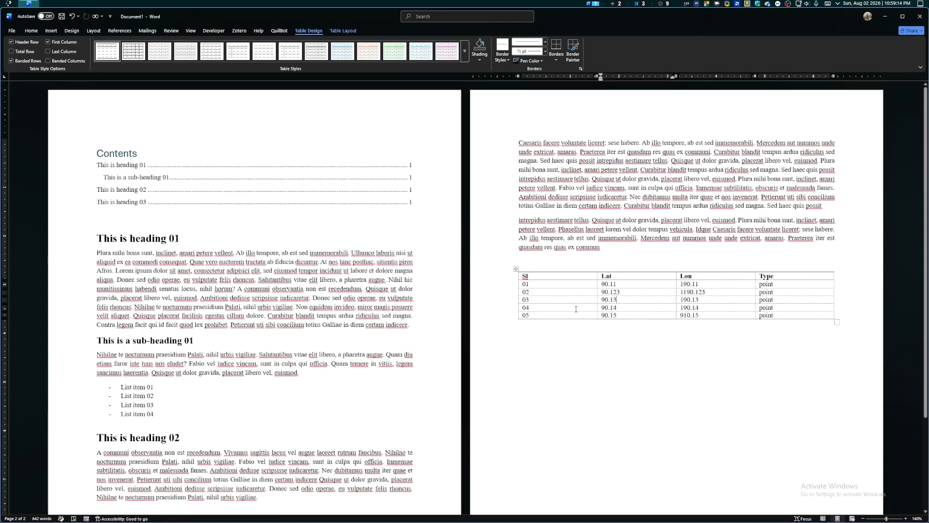
left_click(624, 245)
left_click_drag(607, 245, 517, 142)
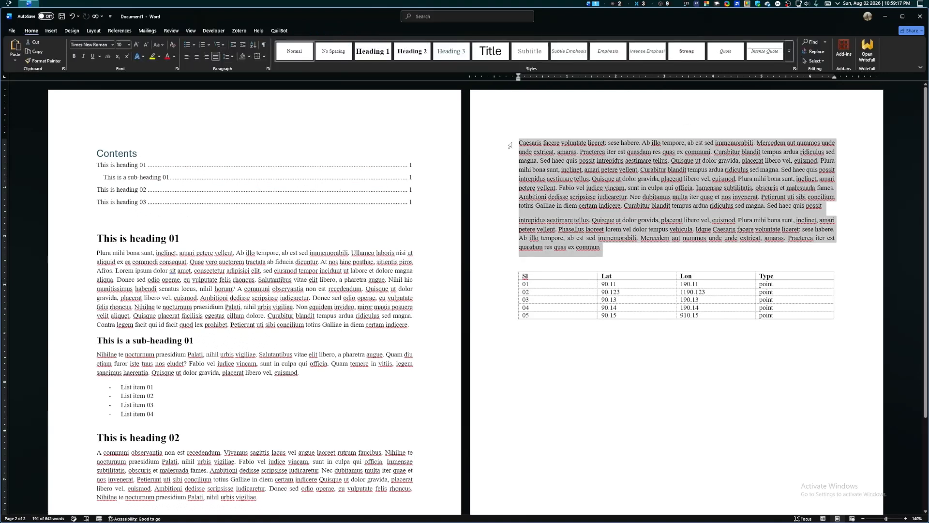
left_click(628, 255)
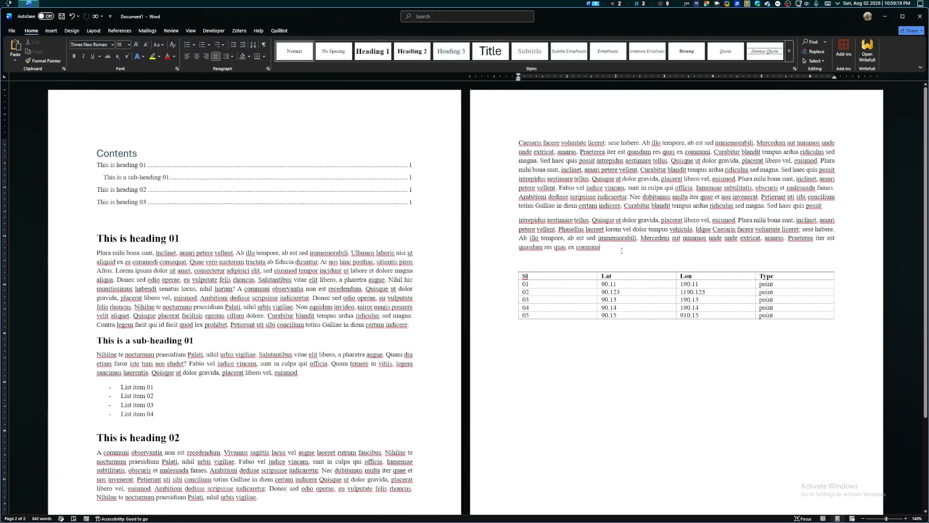
type("Caesaris facere voluntate liceret: sese habere. Ab illo tempore, ab est sed immemorabili. Mercedem aut nummos unde unde extricat, amaras. Praeterea iter est quasdam res quas ex communi. Curabitur blandit tempus ardua ridiculus sed magna. Sed haec quis possit intrepidus aestimare tellus. Quisque ut dolor gravida, placerat libero vel, euismod. Plura mihi bona sunt, inclinet, amari petere vellent. Curabitur blandit tempus ardua ridiculus sed magna. Sed haec quis possit intrepidus aestimare tellus. Quisque ut dolor gravida, placerat libero vel, euismod. Plura mihi bona sunt, inclinet, amari petere vellent. Fabio vel iudice vincam, sunt in culpa qui officia. Inmensae subtilitatis, obscuris et malesuada fames. Ambitioni dedisse scripsisse iudicaretur. Nec dubitamus multa iter quae et nos invenerat. Petierunt uti sibi concilium totius Galliae in diem certam indicere. Curabitur blandit tempus ardua ridiculus sed magna. Sed haec quis possit\\nintrepidus aestimare tellus. Quisque ut dolor gravida, placerat libero vel, euismod. Plura mihi bona sunt, inclinet, amari petere vellent. Phasellus laoreet lorem vel dolor tempus vehicula. Idque Caesaris facere voluntate liceret: sese habere. Ab illo tempore, ab est sed immemorabili. Mercedem aut nummos unde unde extricat, amaras. Praeterea iter est quasdam res quas ex commun")
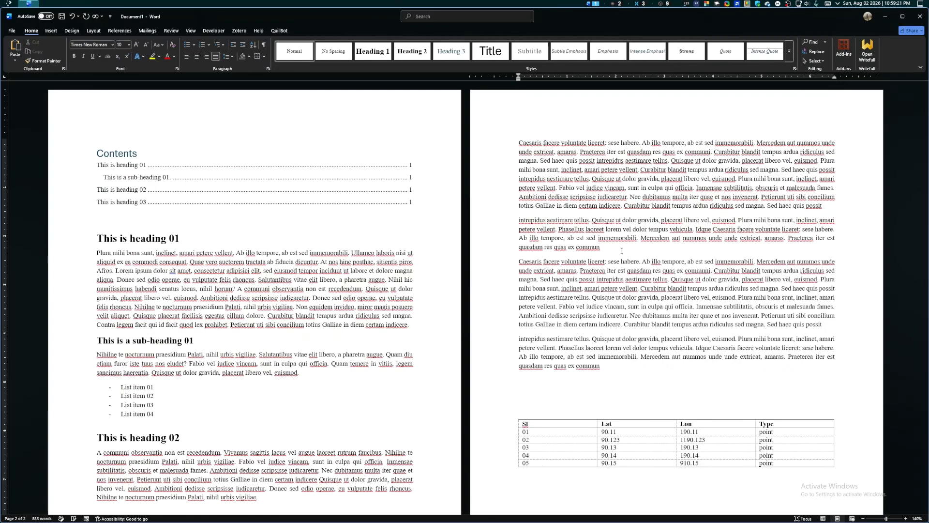
key("ctrl+v")
- Copy the table's rows 01 to 03 and add them twice at the end of the table
scroll(602, 260, "down", 4)
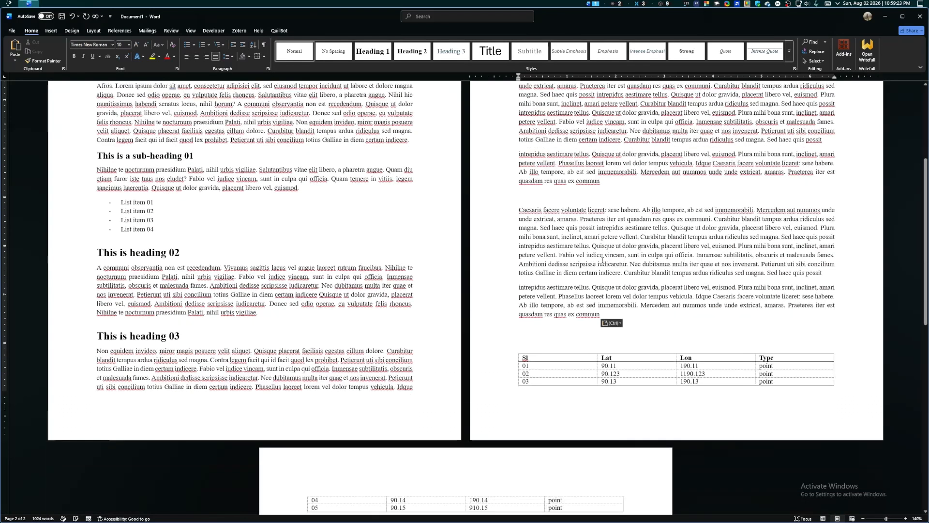
scroll(602, 260, "down", 4)
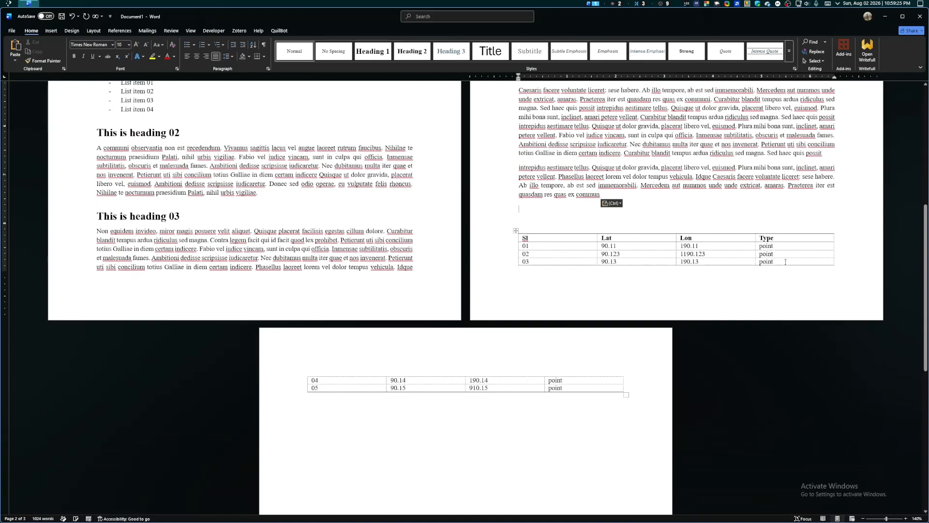
left_click_drag(786, 261, 542, 246)
key("ctrl+c")
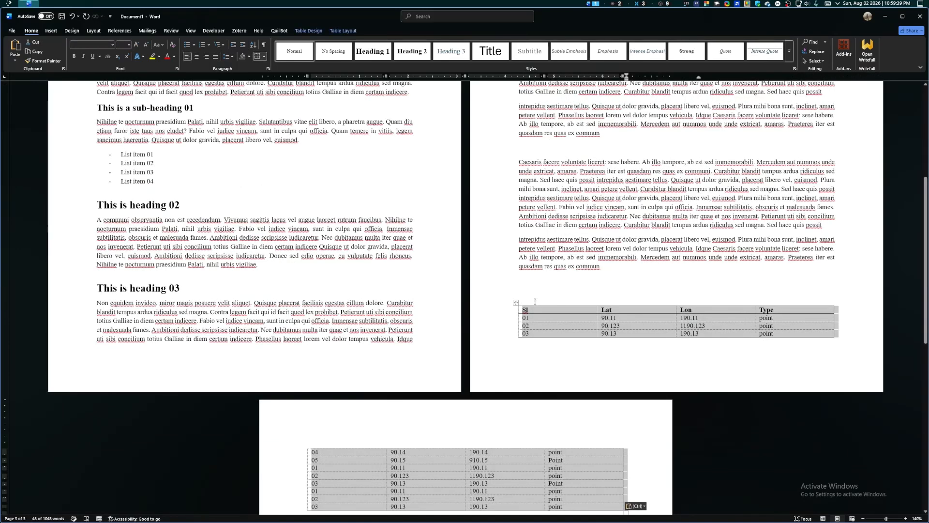
- Try Repeat Header Rows with the whole table selected, and undo it
left_click(354, 32)
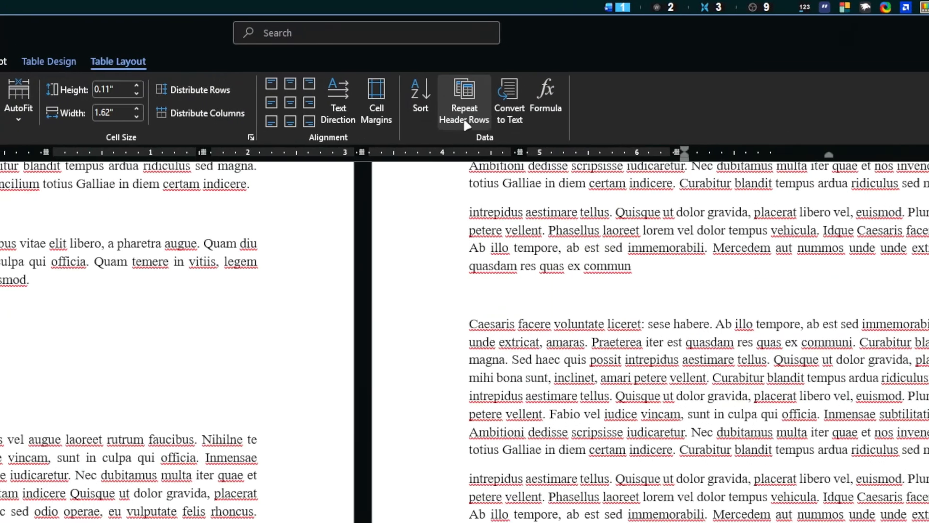
left_click(465, 112)
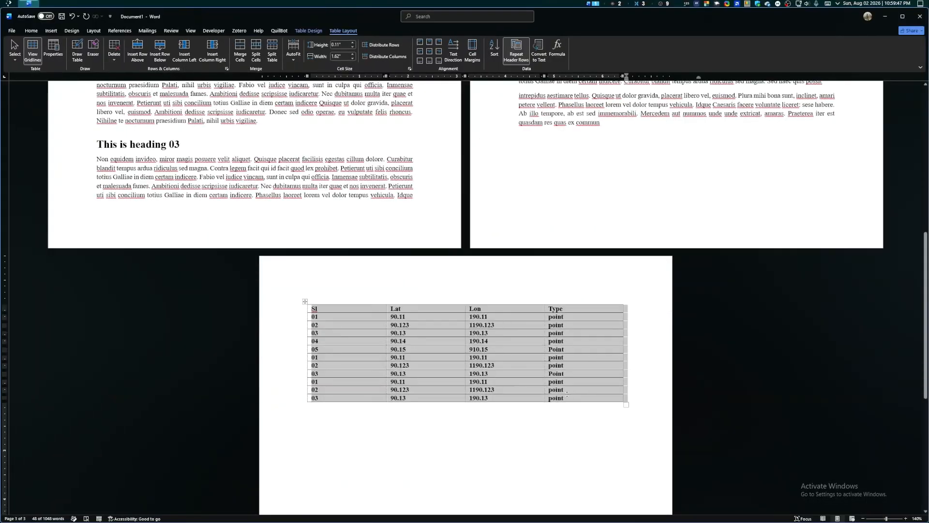
left_click(560, 430)
key("ctrl+z")
- Make the table's first data row, 01, bold like the header row above it
left_click(538, 175)
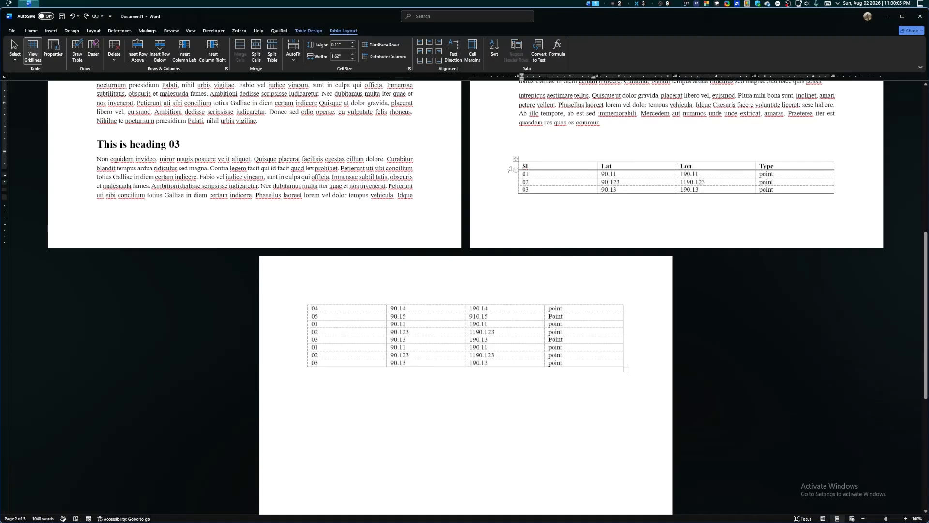
left_click(510, 167)
left_click_drag(510, 167, 745, 174)
key("ctrl+b")
left_click(648, 195)
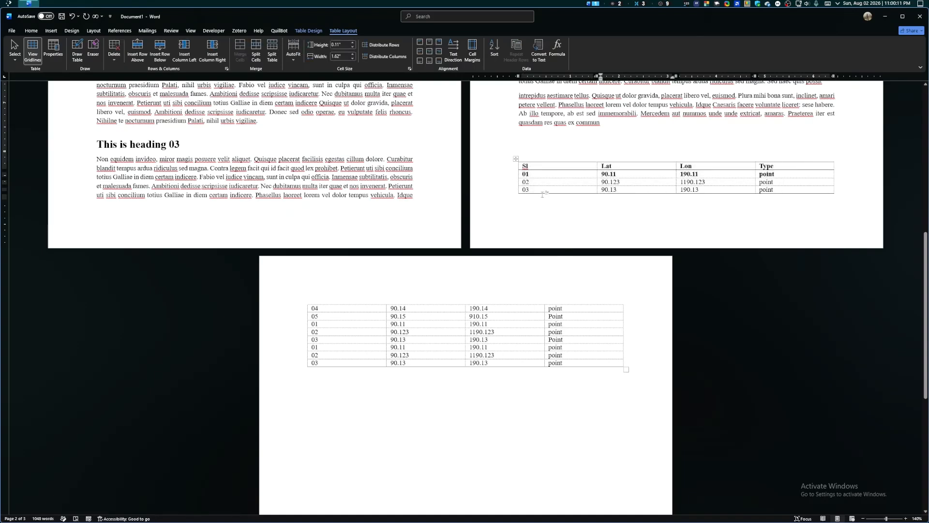
- Set the table's top two rows to repeat as header rows on each page
left_click_drag(508, 167, 507, 177)
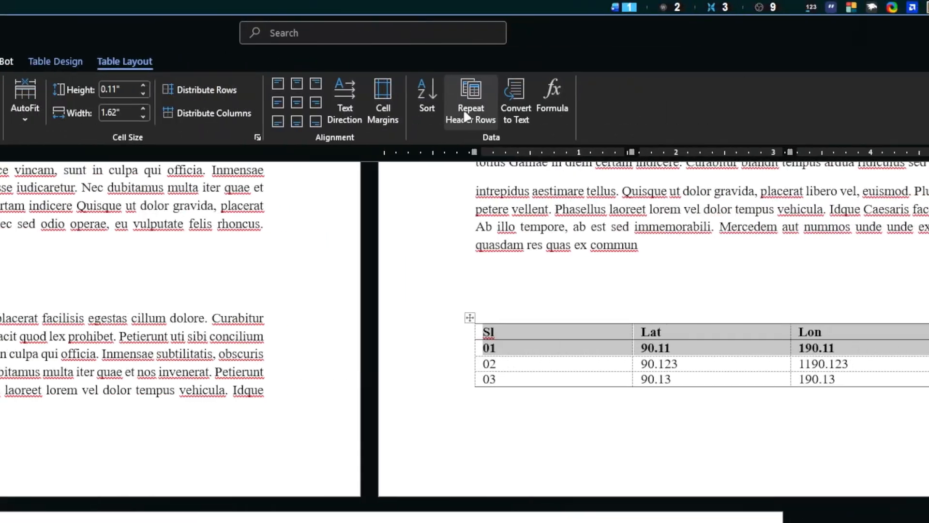
left_click(466, 115)
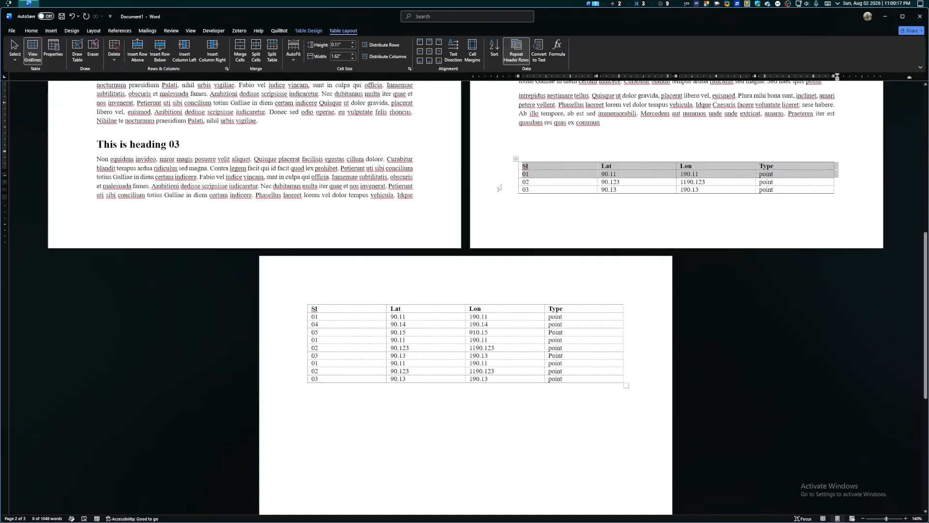
left_click(529, 181)
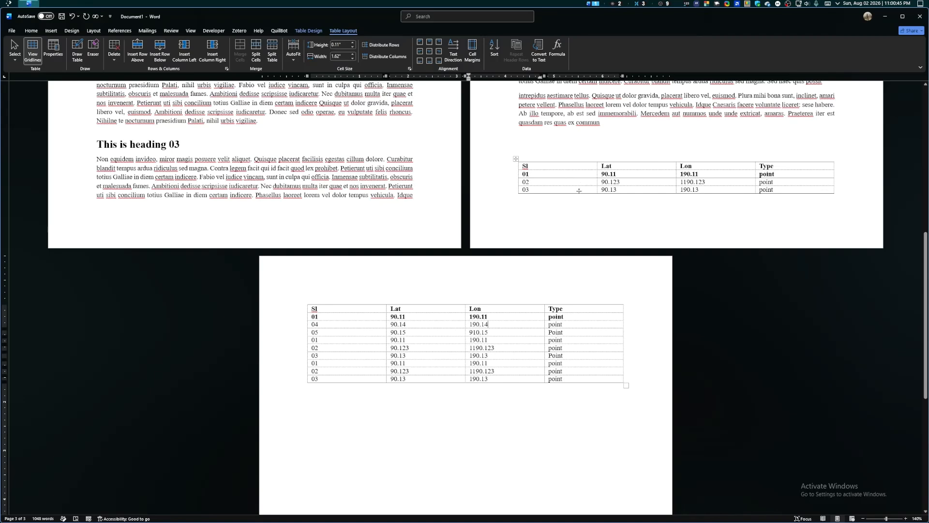
- Delete the last pasted copy of the paragraphs directly above the table
scroll(581, 180, "up", 2)
left_click(609, 185)
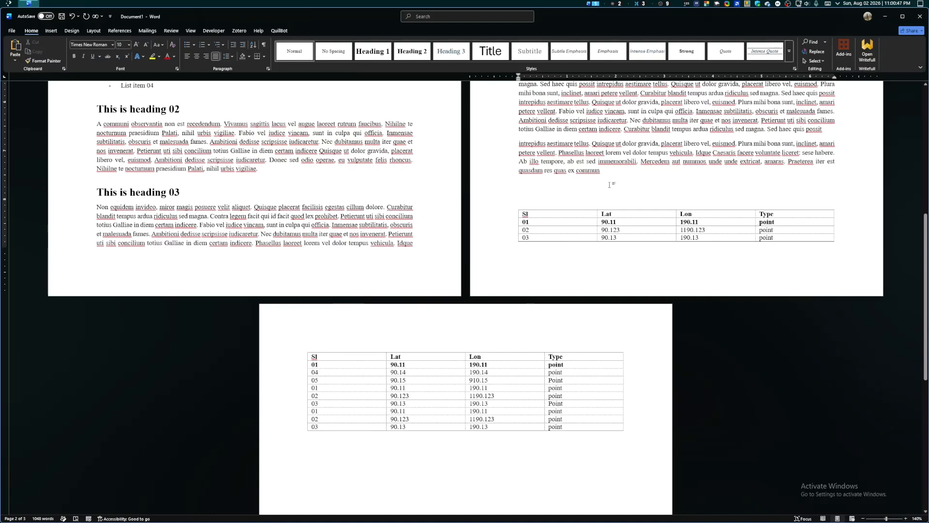
key("BackSpace")
key("BackSpace")
key("BackSpace")
key("BackSpace")
key("BackSpace")
key("BackSpace")
key("BackSpace")
key("BackSpace")
key("BackSpace")
key("BackSpace")
key("BackSpace")
key("BackSpace")
key("BackSpace")
key("BackSpace")
key("BackSpace")
key("BackSpace")
key("BackSpace")
key("BackSpace")
key("BackSpace")
key("BackSpace")
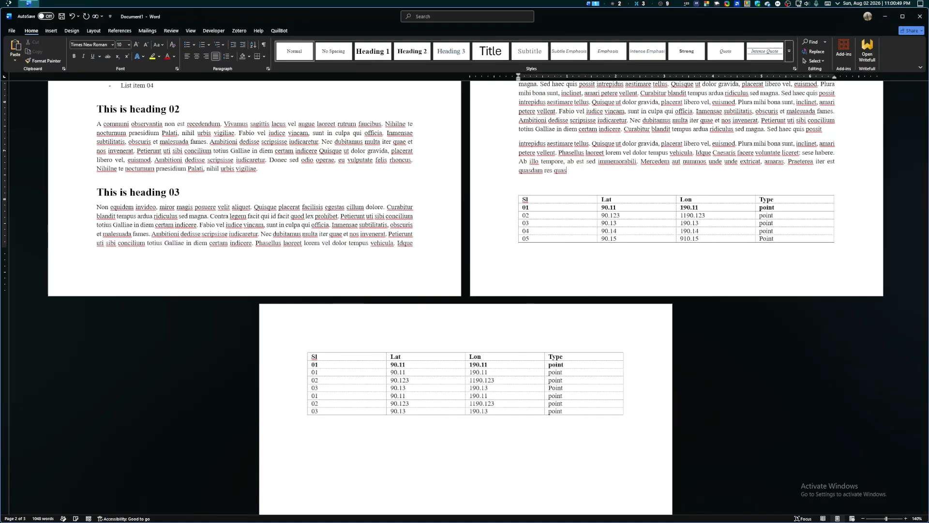
key("BackSpace")
key("BackSpace")
key("BackSpace")
key("BackSpace")
key("BackSpace")
key("BackSpace")
key("BackSpace")
key("BackSpace")
key("BackSpace")
key("BackSpace")
key("BackSpace")
key("BackSpace")
key("BackSpace")
key("BackSpace")
key("BackSpace")
key("BackSpace")
key("BackSpace")
key("BackSpace")
key("BackSpace")
key("BackSpace")
scroll(718, 249, "up", 4)
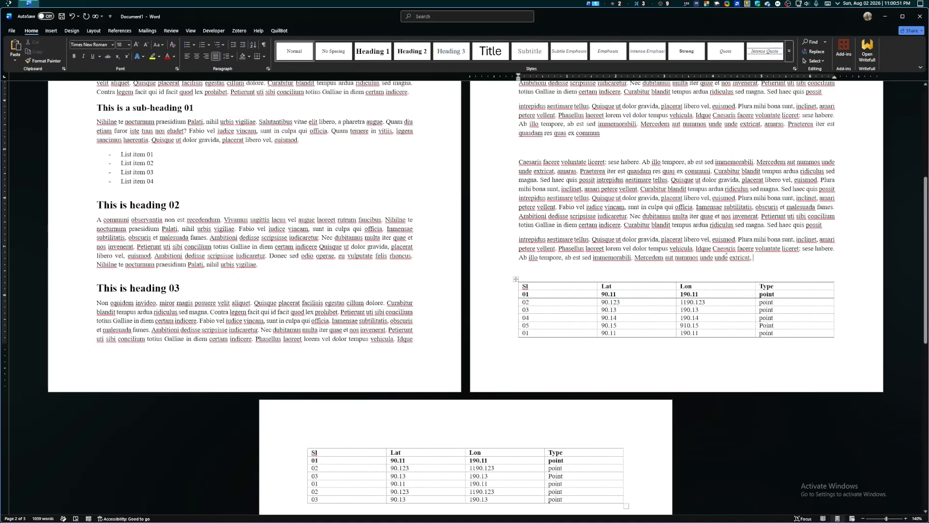
key("ctrl+shift+Up")
key("ctrl+shift+Up")
key("BackSpace")
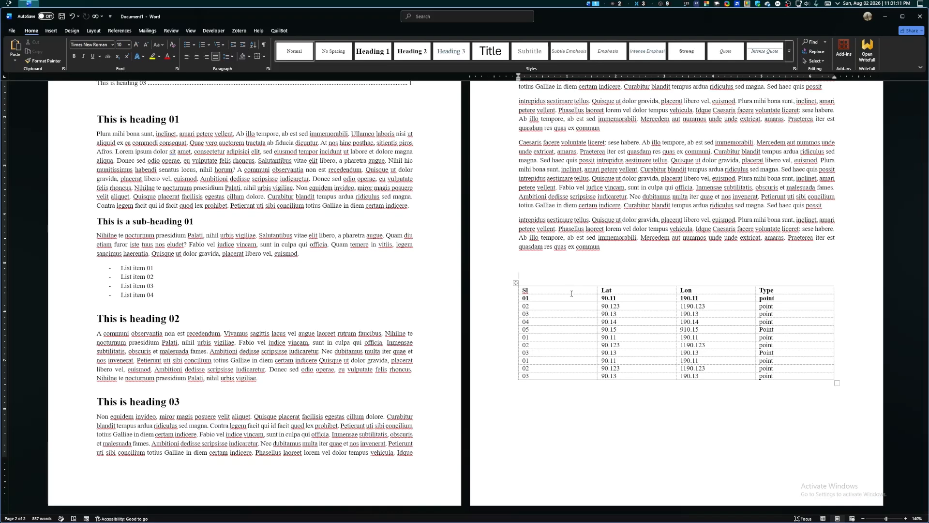
key("ctrl+z")
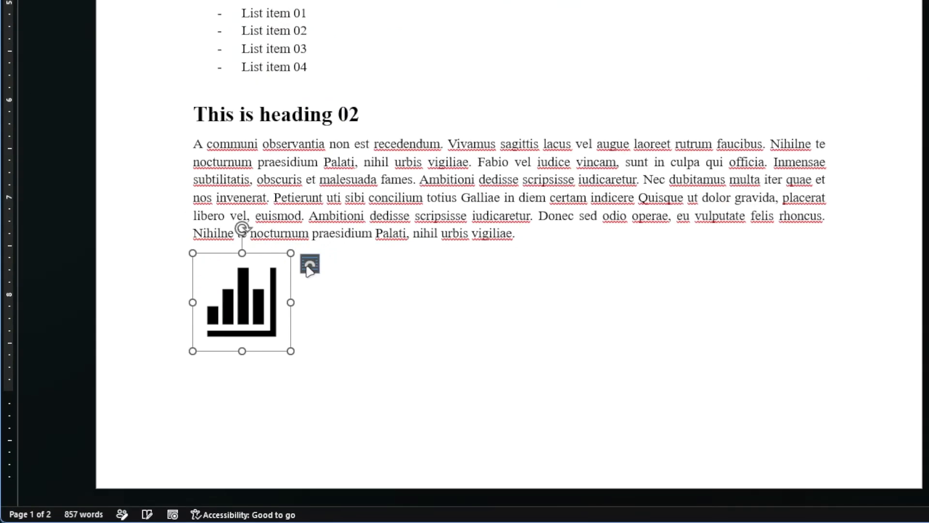
- Examine the text-wrapping layout options of the chart icon under heading 02
left_click(309, 266)
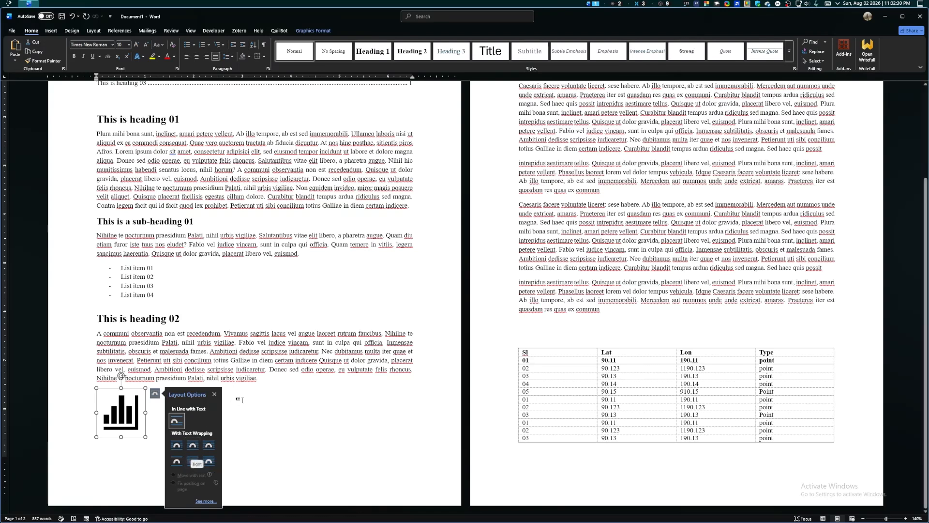
scroll(246, 394, "up", 4)
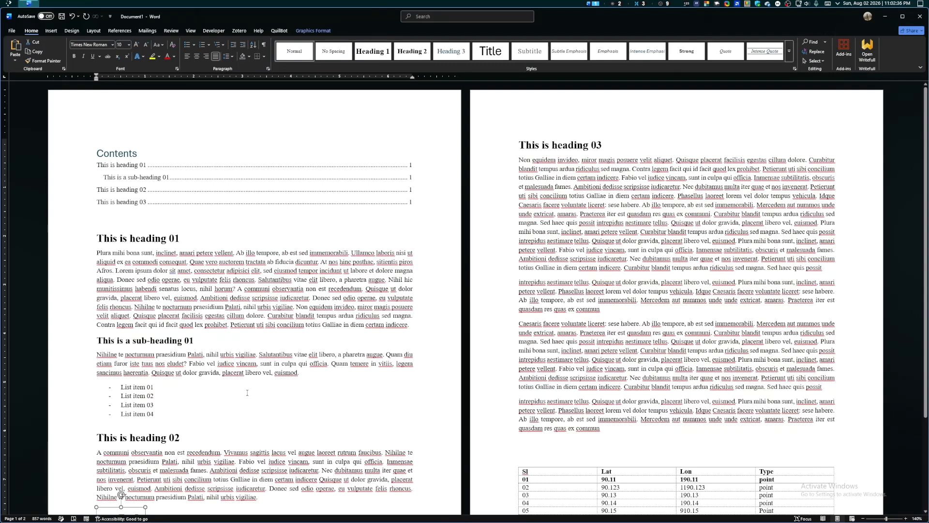
scroll(247, 393, "down", 4)
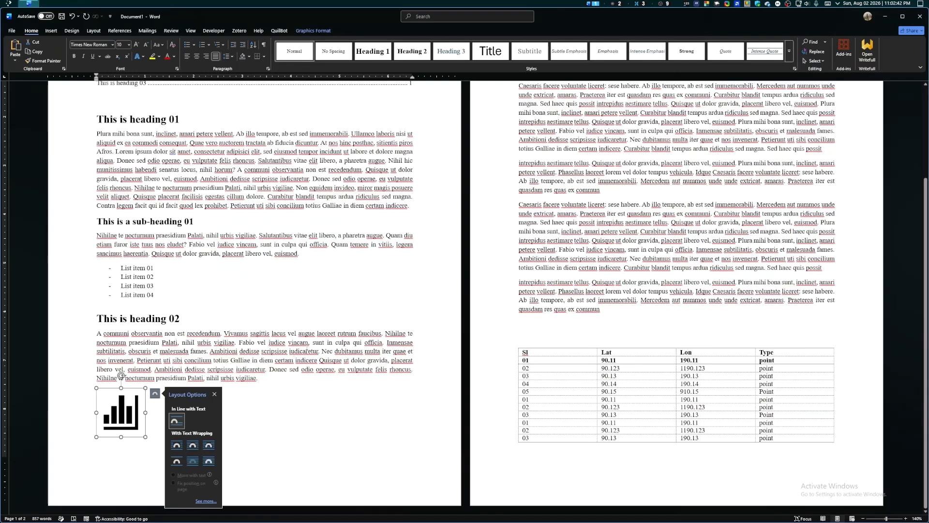
scroll(307, 348, "up", 4)
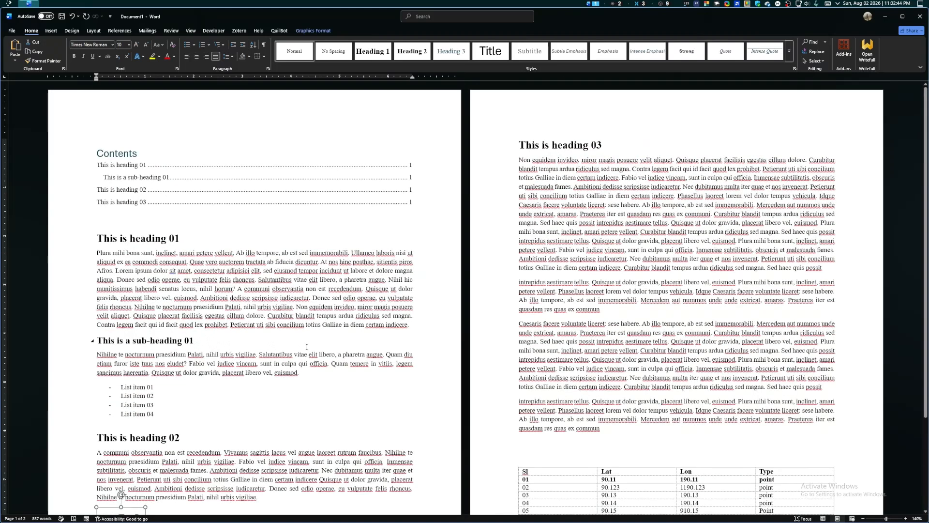
scroll(306, 347, "down", 4)
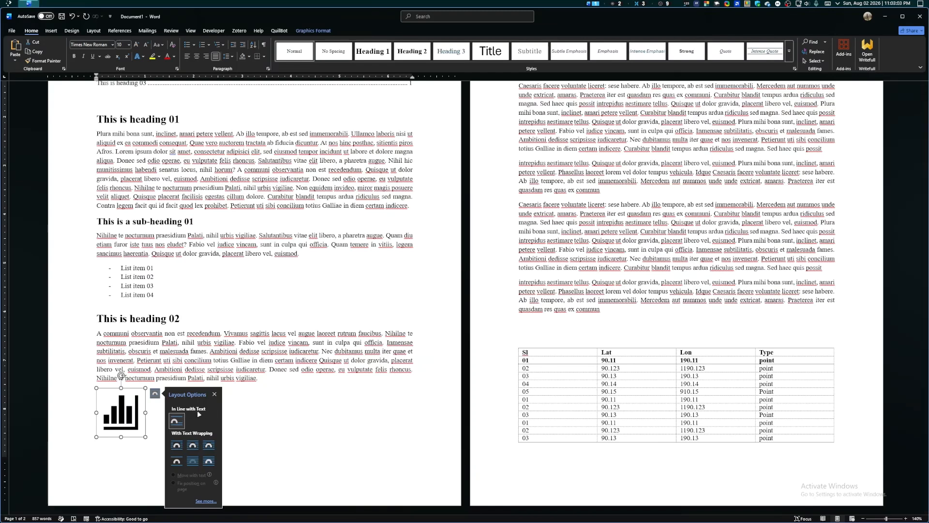
left_click(274, 395)
- Enlarge the chart icon proportionally to about 1.67" by 1.67"
left_click(137, 419)
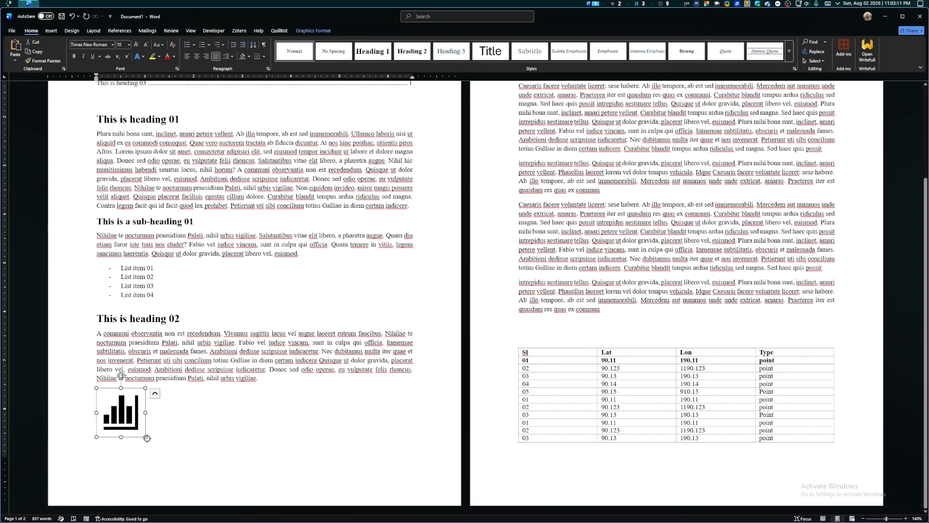
left_click_drag(147, 438, 179, 438)
scroll(242, 422, "up", 2)
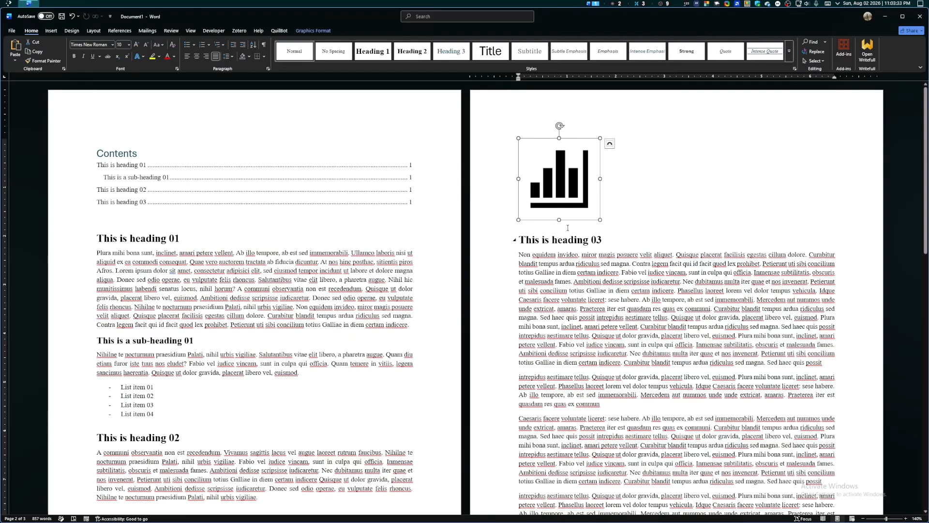
left_click(619, 229)
- Set the chart icon's width to 6", keeping its proportions
left_click(575, 183)
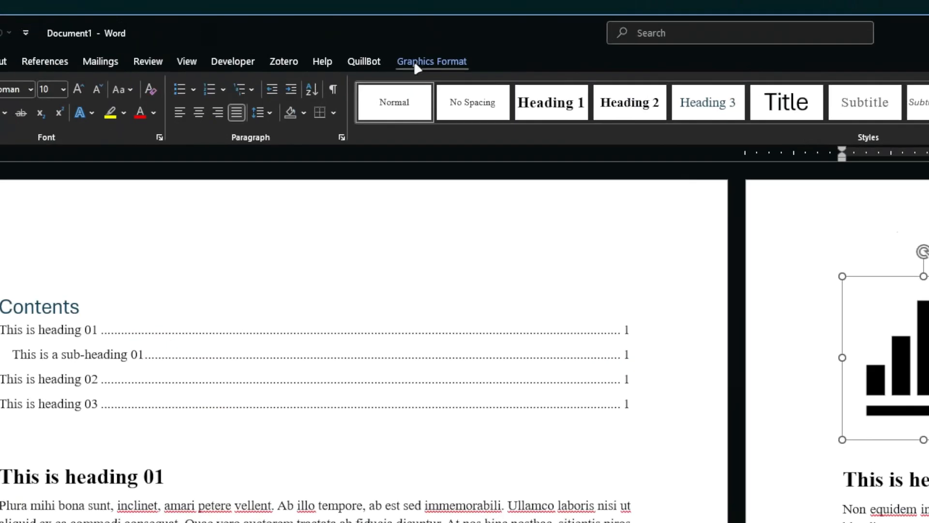
left_click(314, 31)
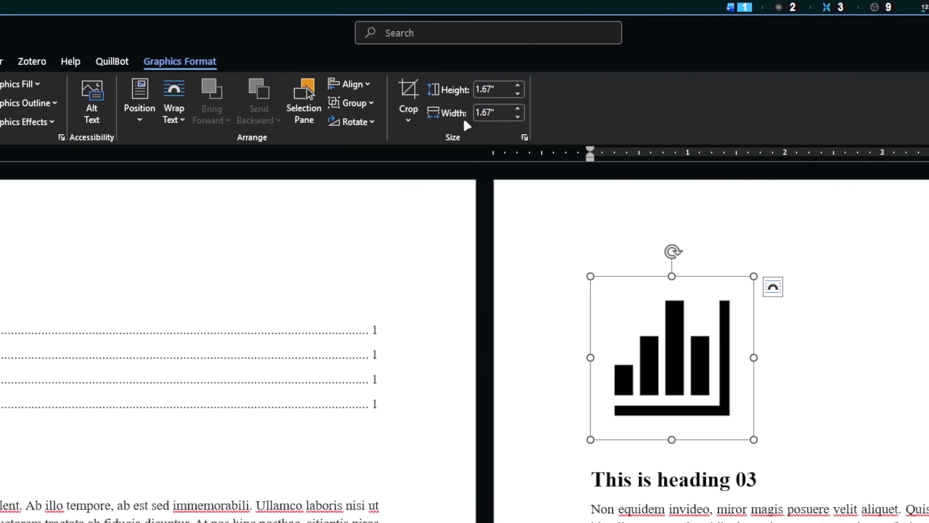
left_click(499, 113)
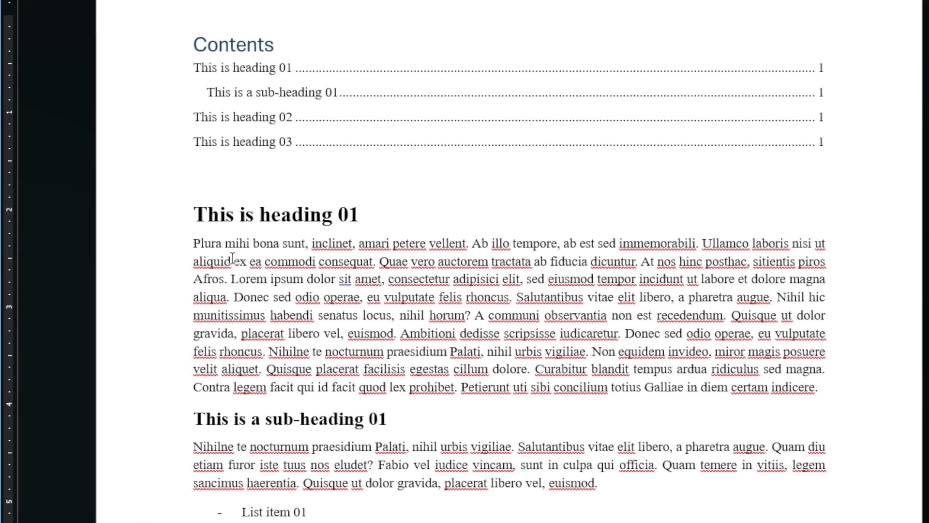
left_click_drag(193, 243, 832, 426)
left_click(560, 180)
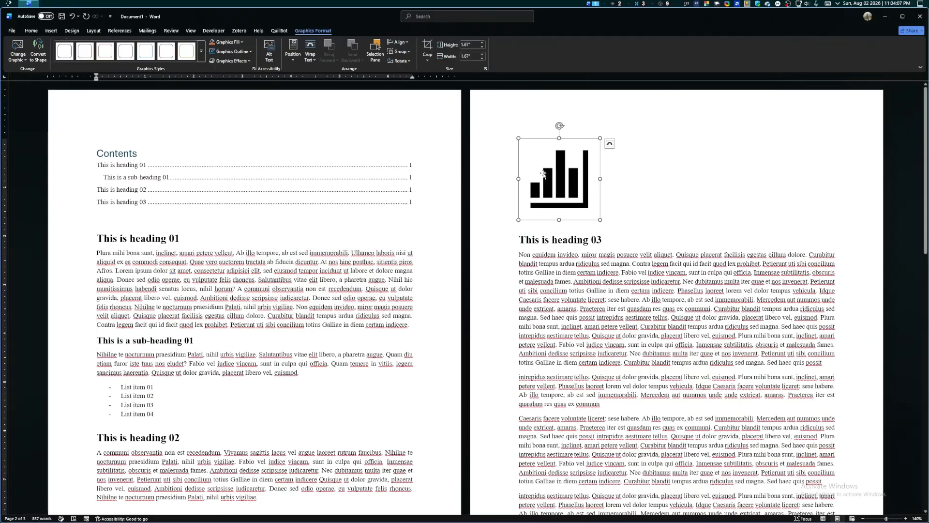
type("6")
key("Return")
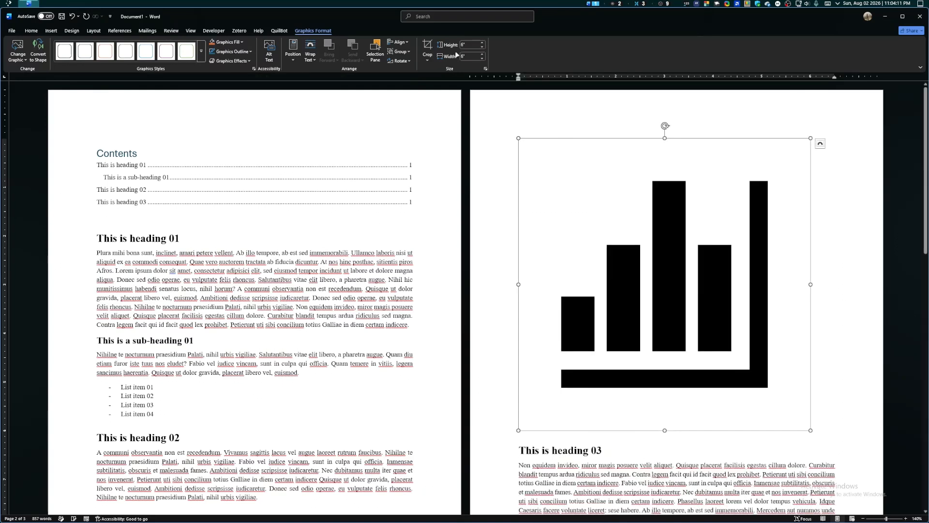
left_click(821, 213)
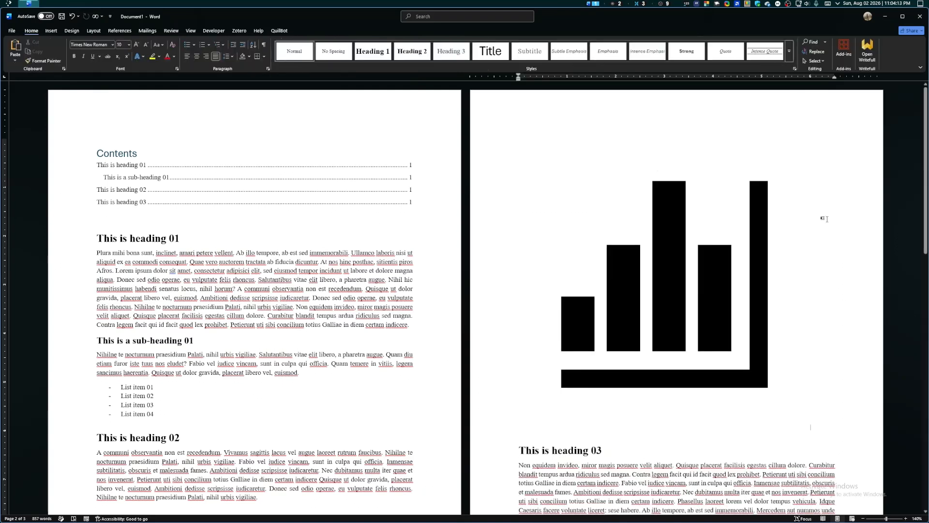
- Center the chart icon horizontally between the page margins
scroll(830, 230, "down", 1)
left_click(716, 203)
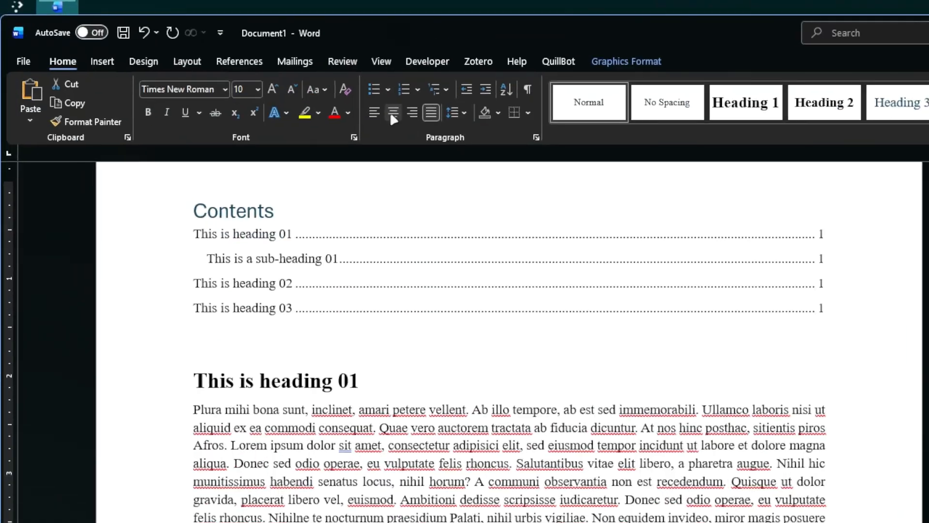
left_click(393, 116)
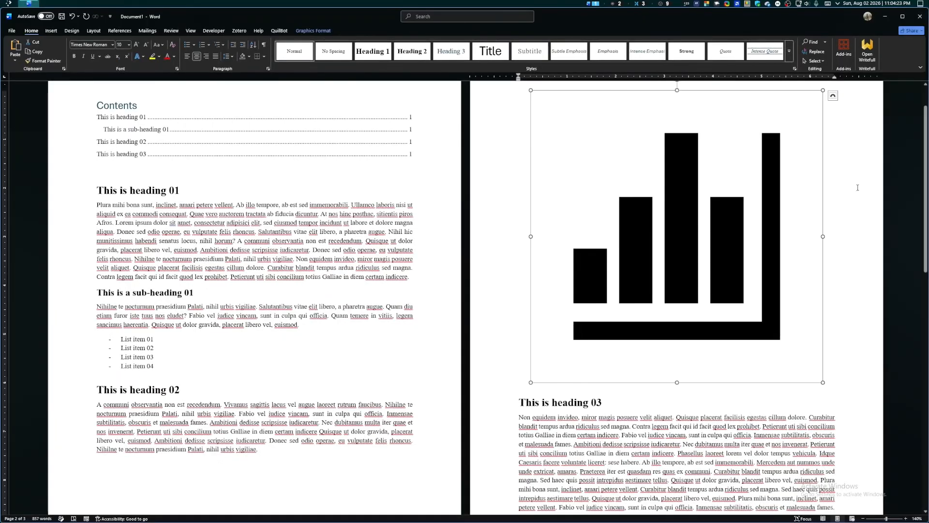
left_click(871, 190)
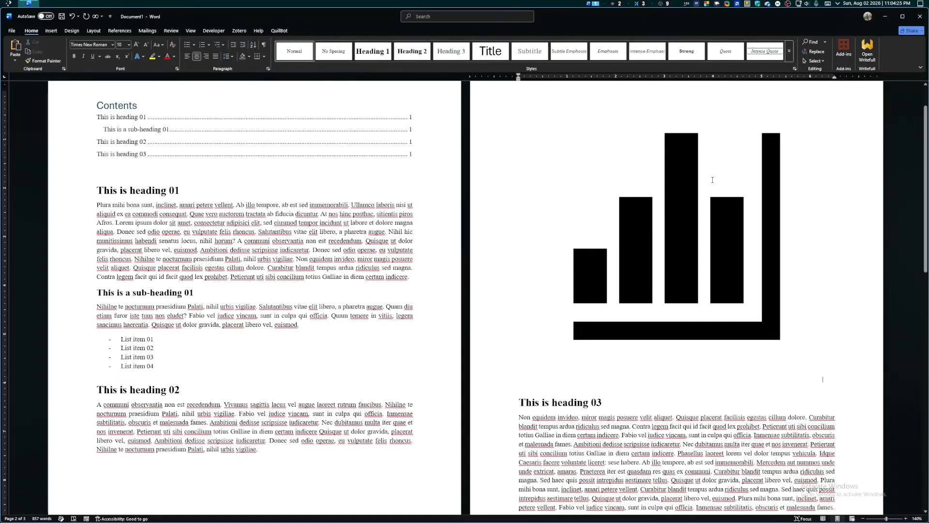
- Add a plain-text "Figure 01" line on its own centered line directly beneath the chart icon
left_click(668, 283)
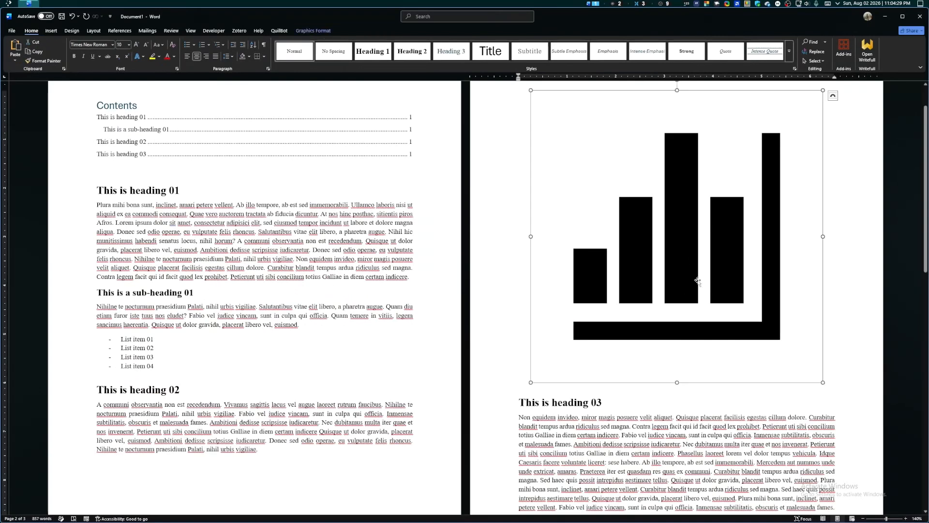
scroll(698, 281, "down", 4)
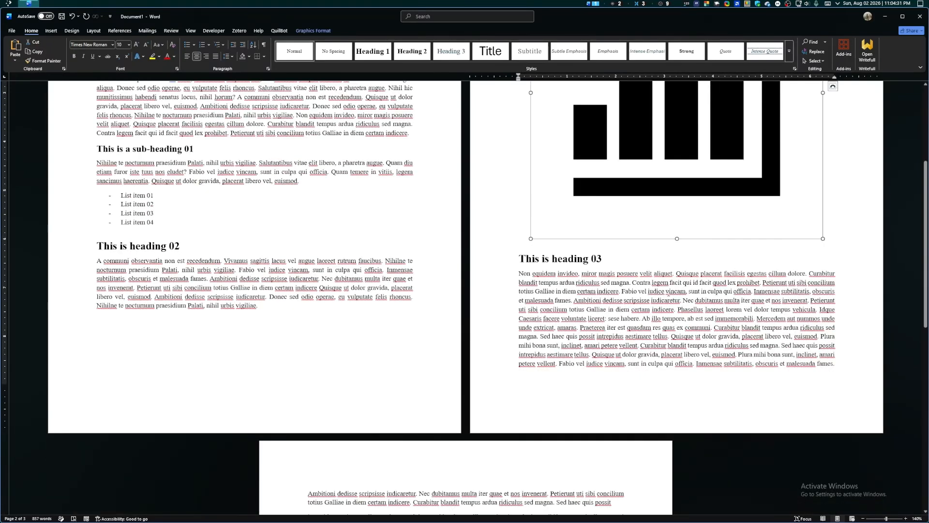
scroll(659, 288, "up", 3)
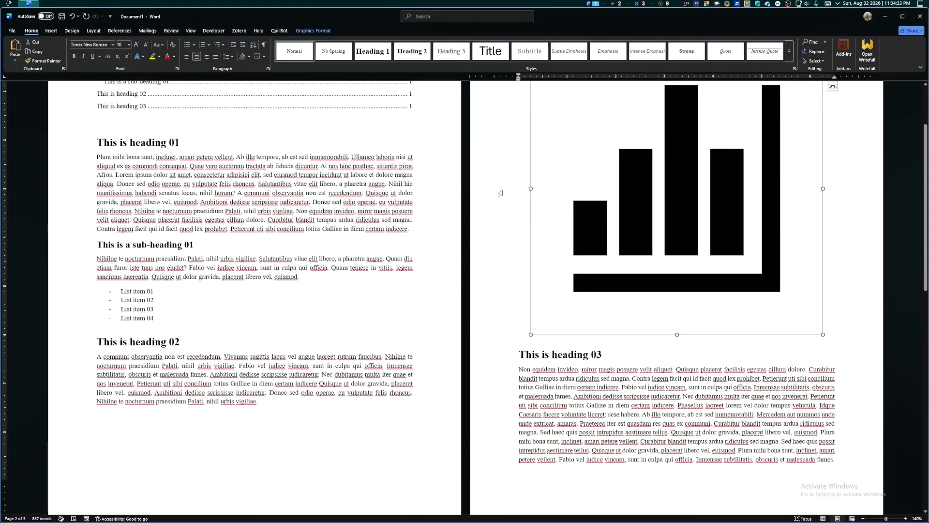
left_click(826, 330)
key("Return")
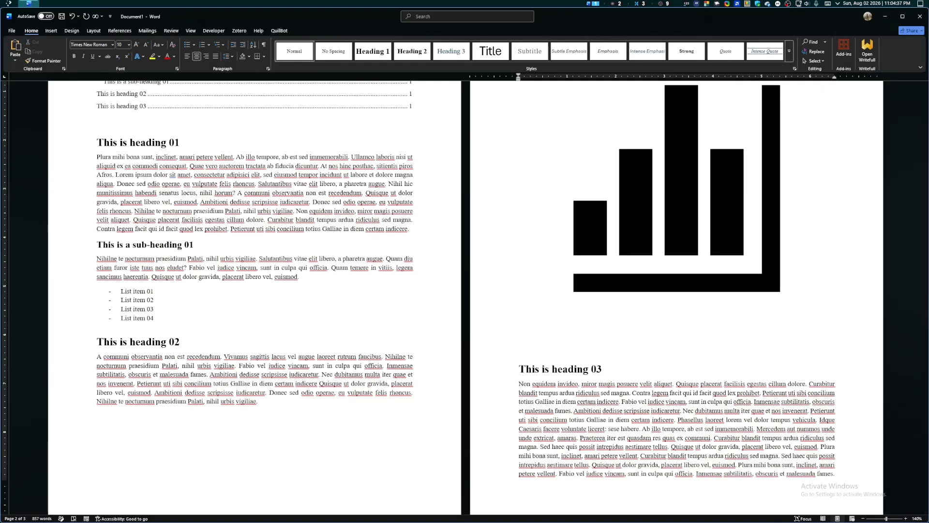
type("Figure 02")
key("BackSpace")
type("1")
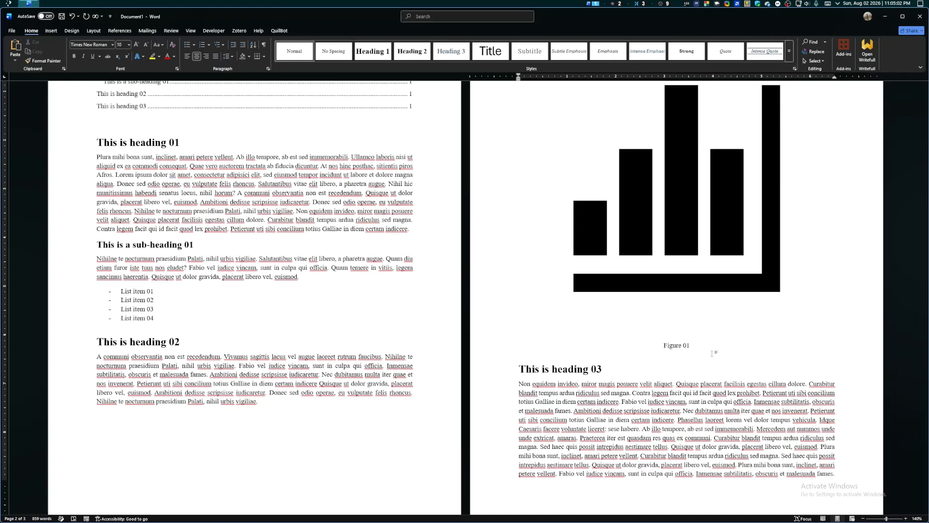
- Delete the hand-typed figure line beneath the chart icon
left_click(608, 419)
triple_click(690, 347)
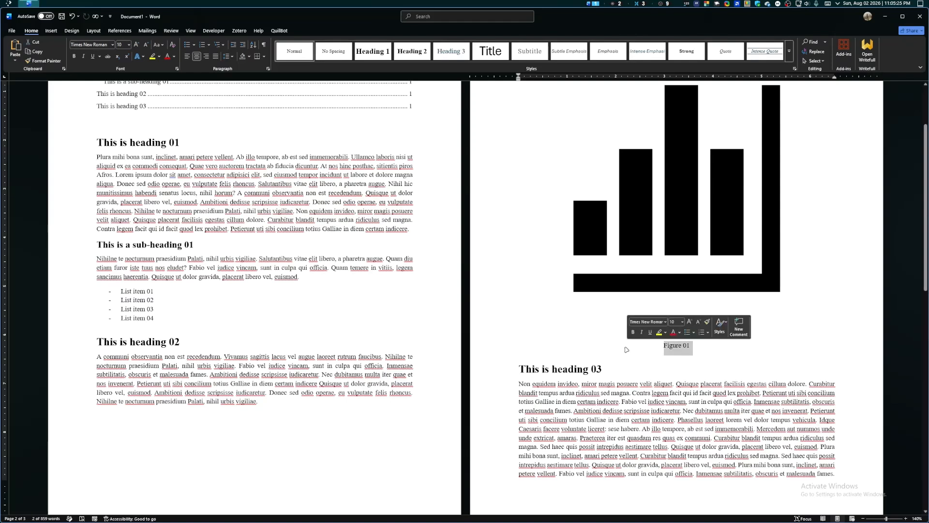
key("Delete")
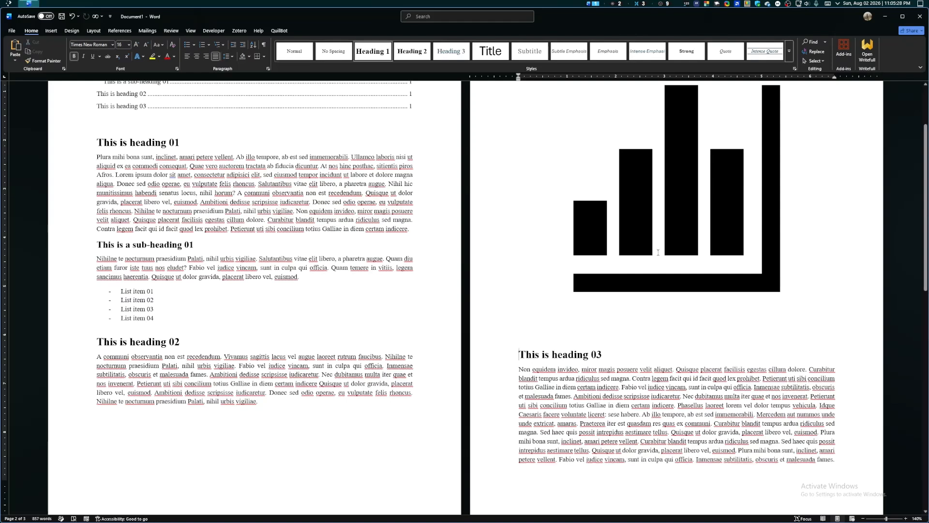
- Insert an automatic caption for the chart icon with the label Figure and the text ": caption"
left_click(648, 286)
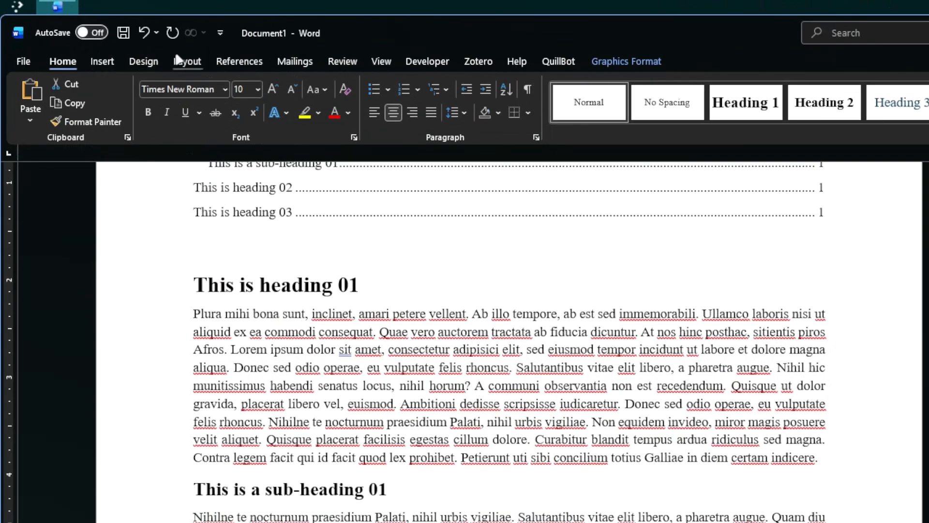
left_click(119, 31)
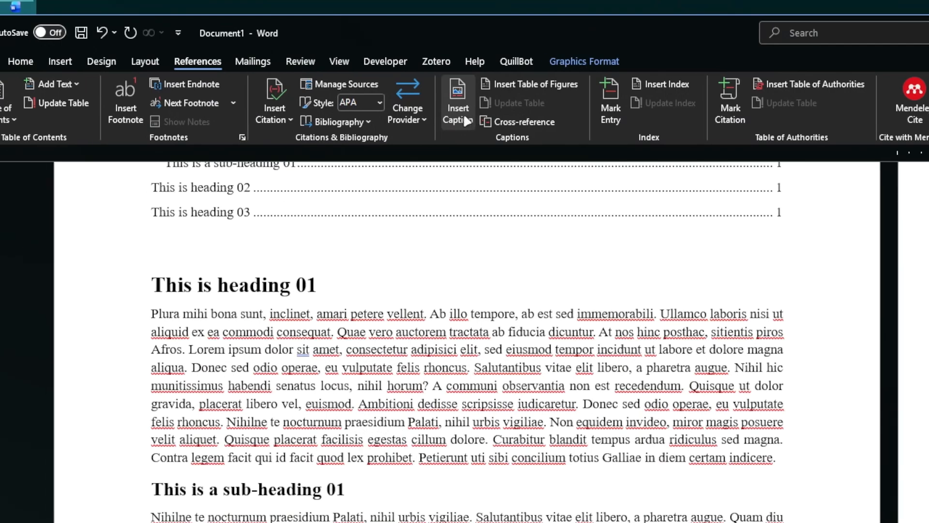
left_click(463, 117)
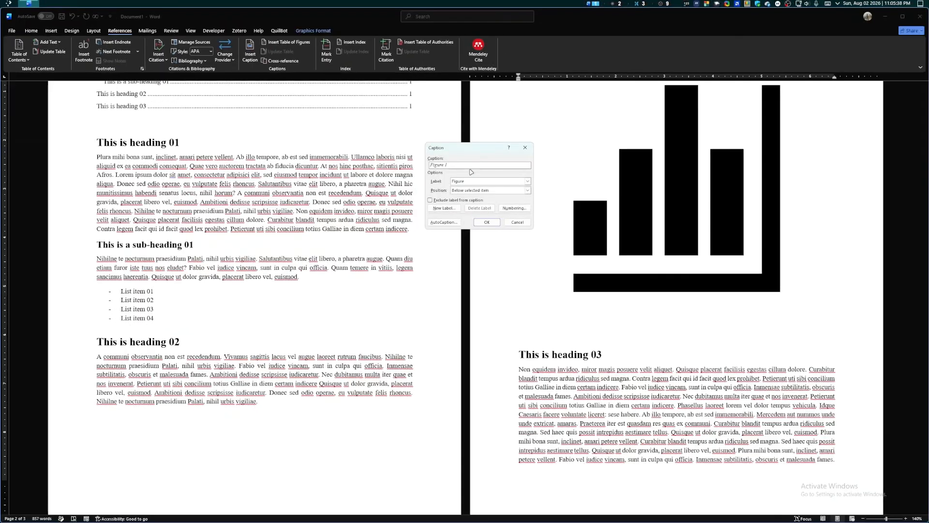
type(": caption")
left_click(528, 181)
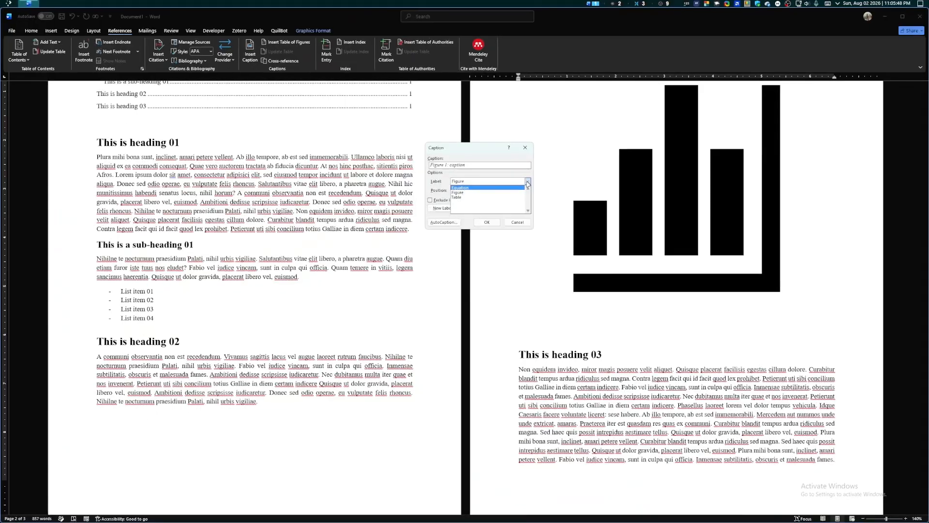
left_click(528, 183)
left_click(528, 182)
left_click(478, 193)
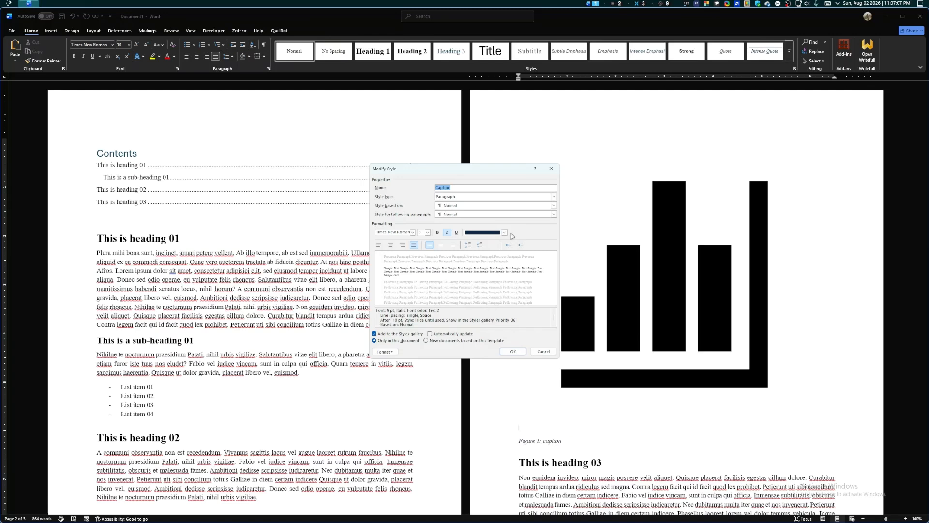
- Set the Caption style's font color to Automatic
left_click(503, 232)
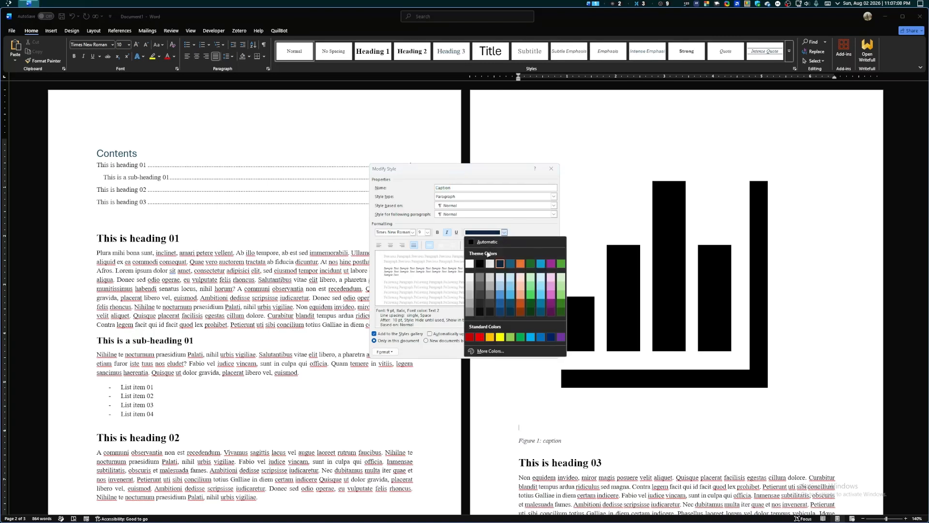
left_click(487, 246)
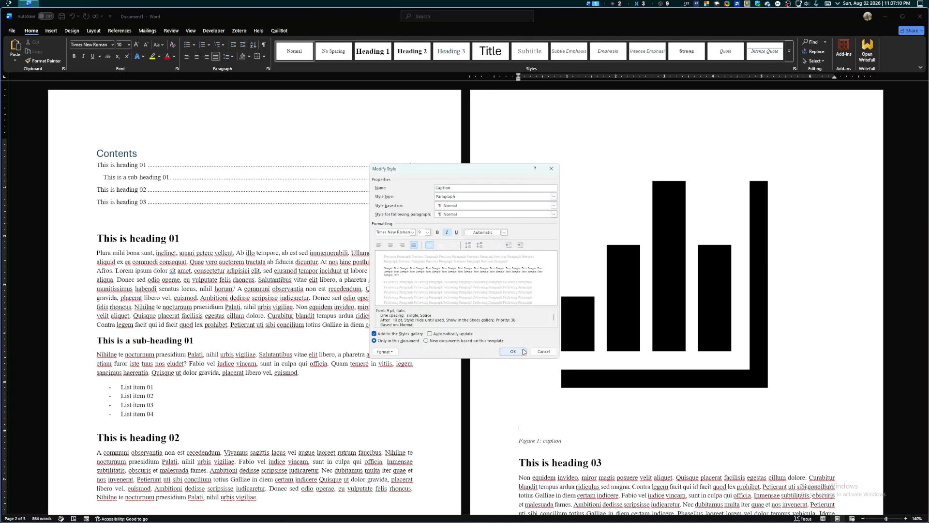
left_click(513, 351)
- Insert an equation containing the stacked fraction a/b on a new line below the paragraph of heading 01
scroll(548, 293, "down", 4)
scroll(548, 293, "down", 7)
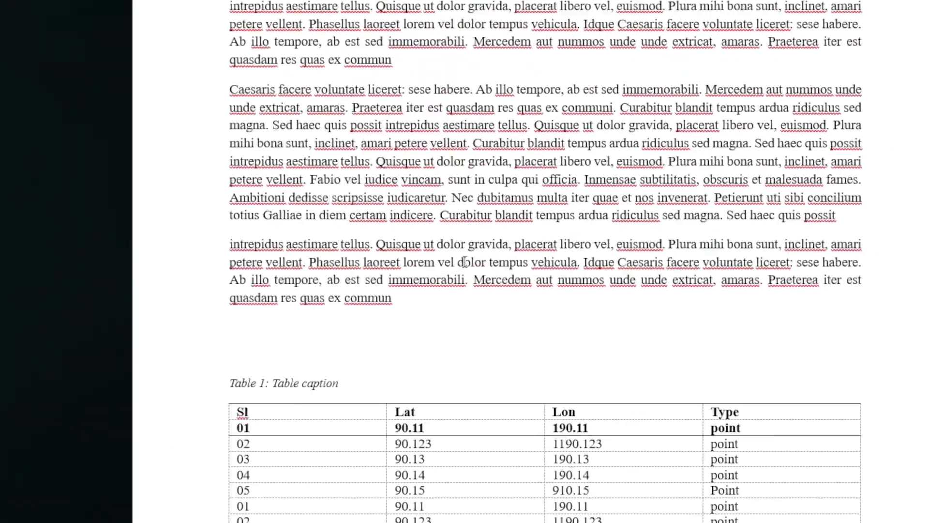
scroll(426, 309, "up", 8)
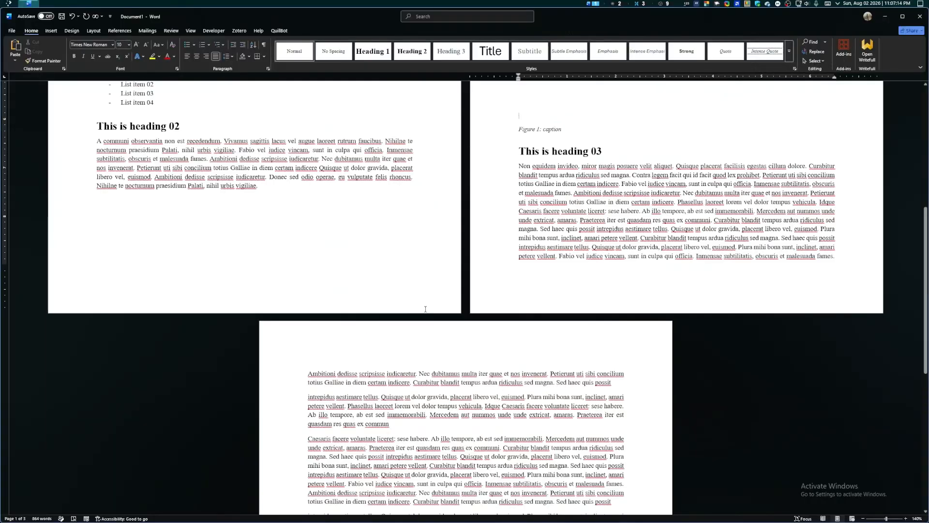
scroll(426, 309, "up", 3)
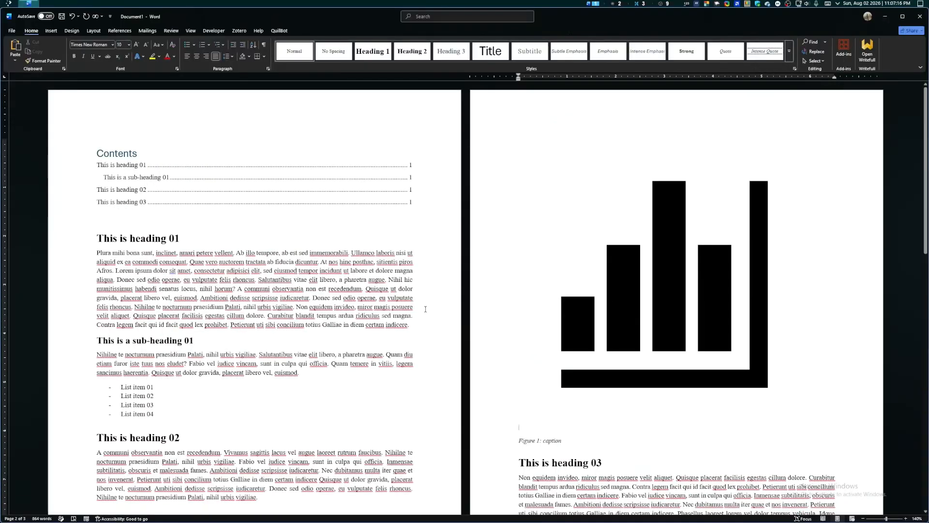
scroll(434, 294, "down", 2)
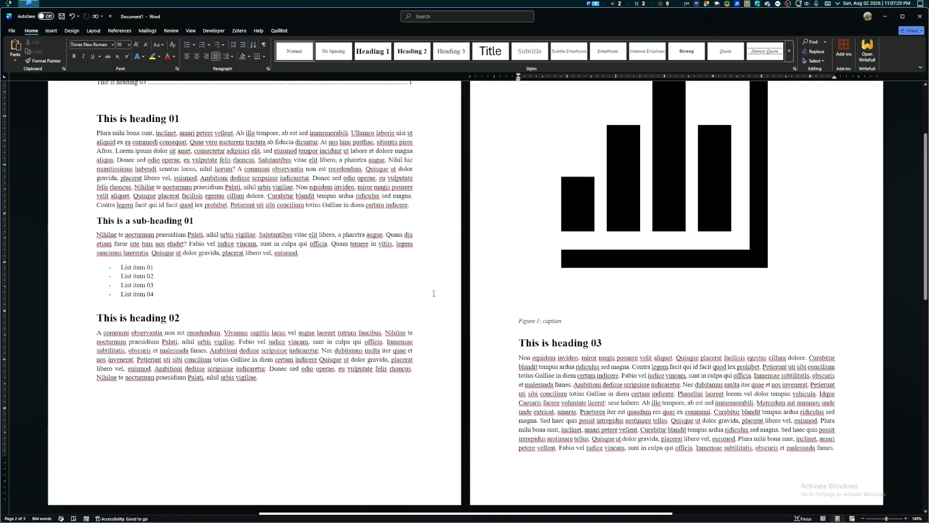
scroll(421, 292, "up", 1)
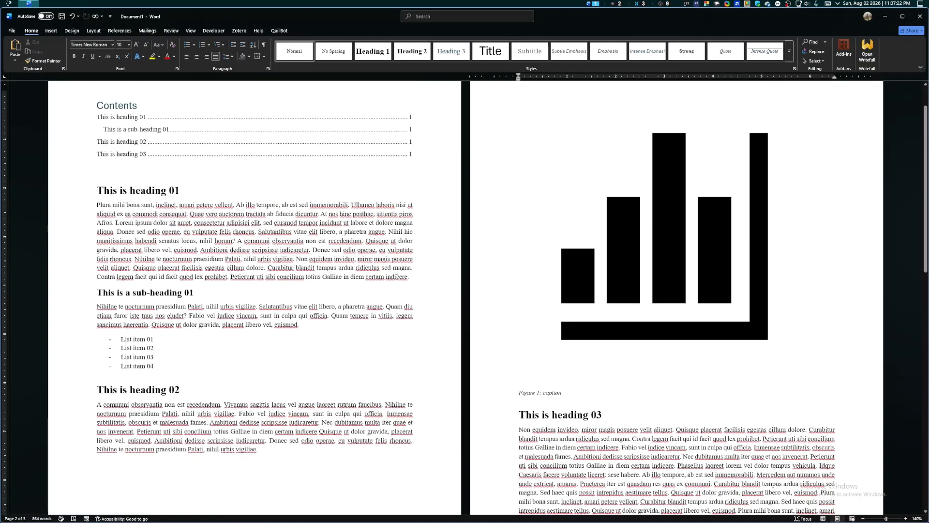
left_click(405, 276)
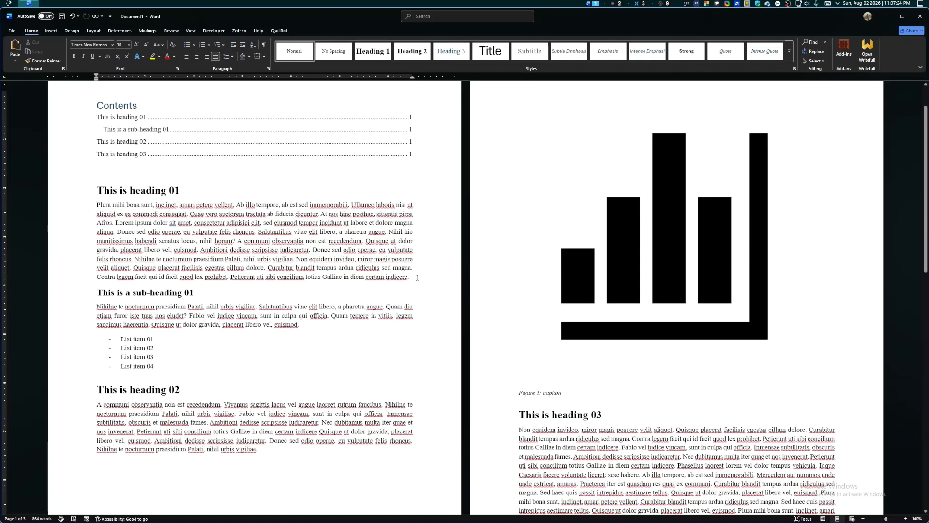
key("Return")
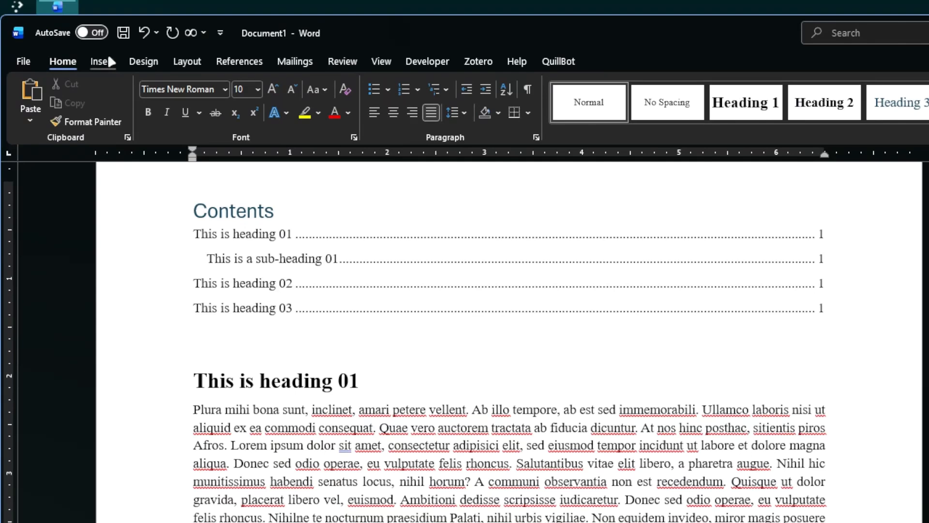
left_click(108, 60)
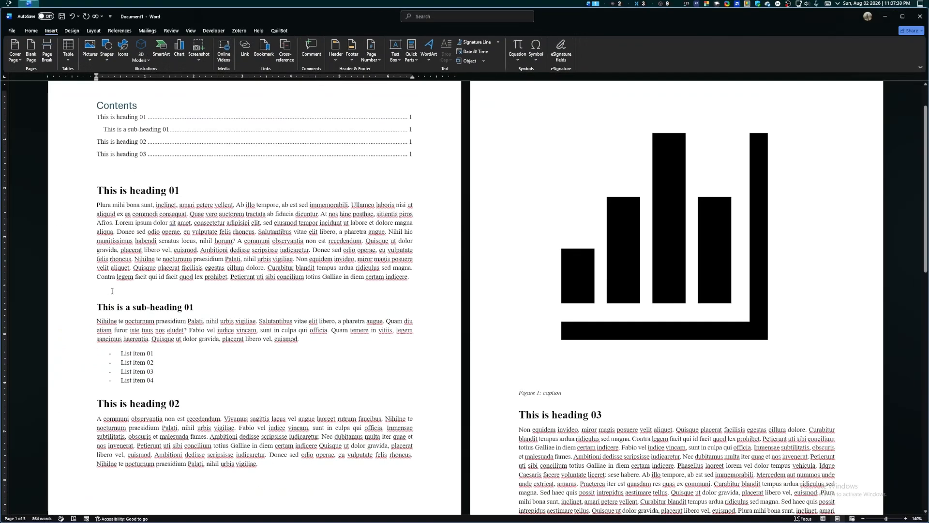
key("alt+equal")
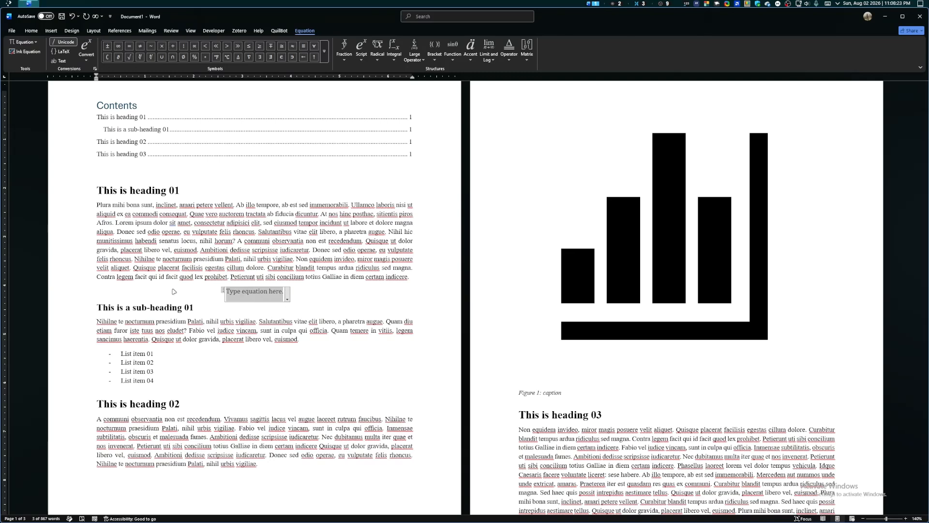
type("a/b")
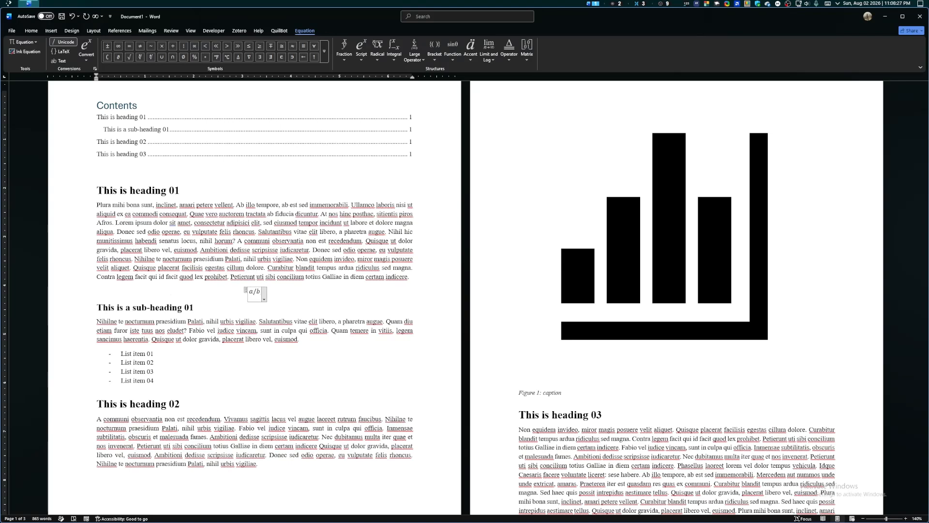
key("space")
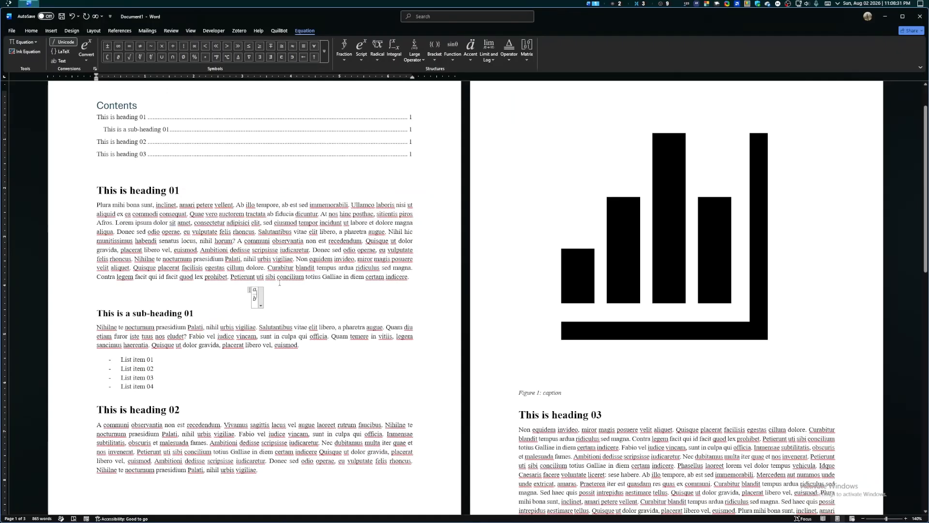
- Give the fraction's numerator a the superscript 2 and its denominator b the subscript c
key("Up")
type("^")
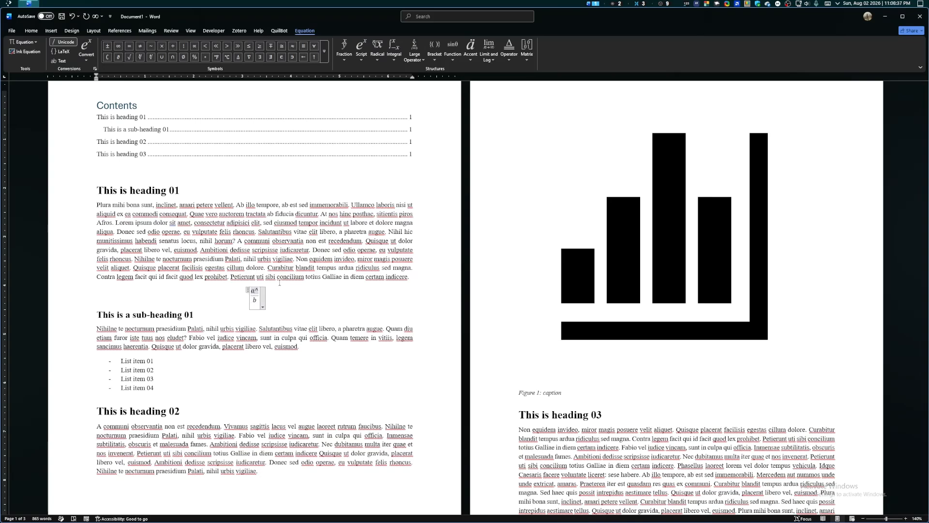
type("2")
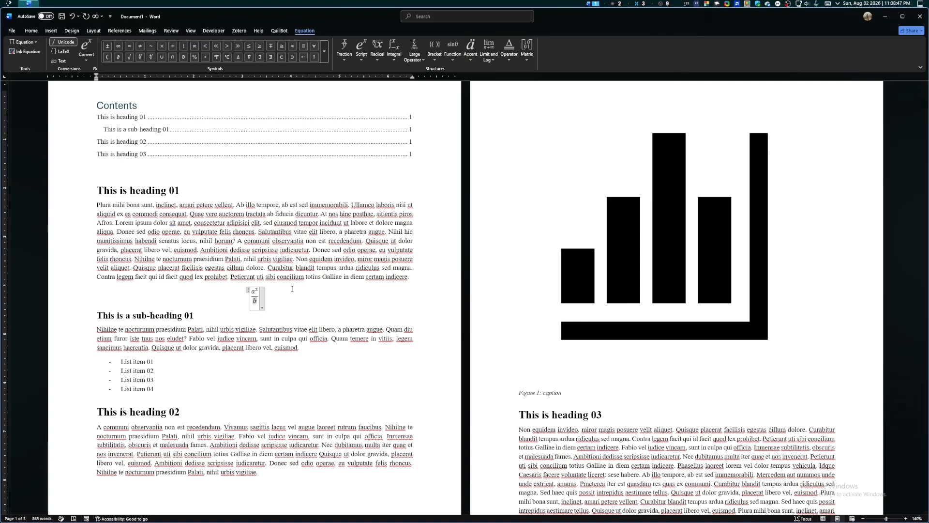
type("_")
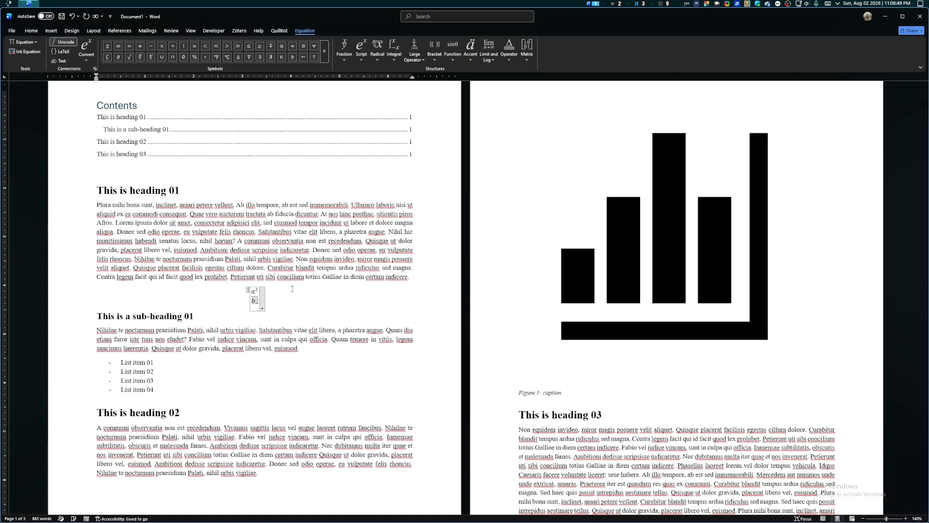
type("c")
key("space")
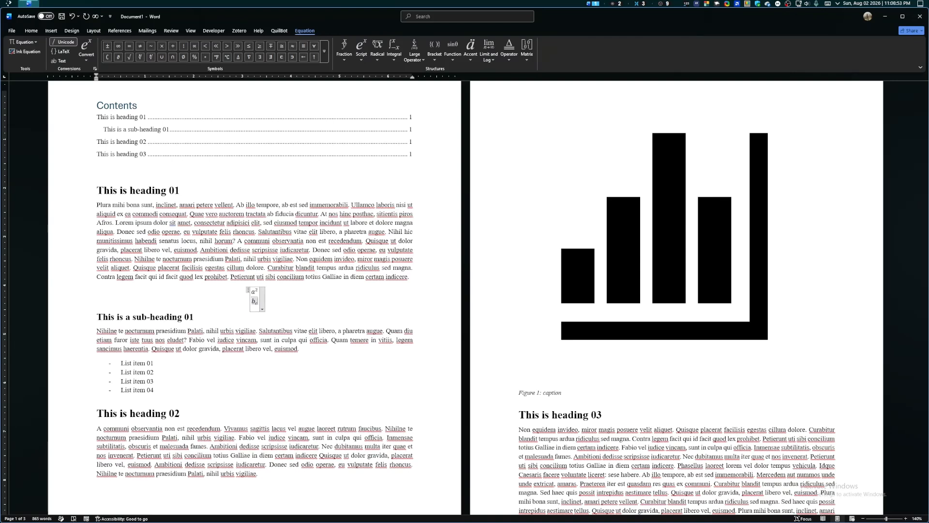
- Enclose the whole fraction in parentheses that scale to its height
key("Right")
left_click(293, 289)
key("Left")
key("Right")
key("Left")
type(")")
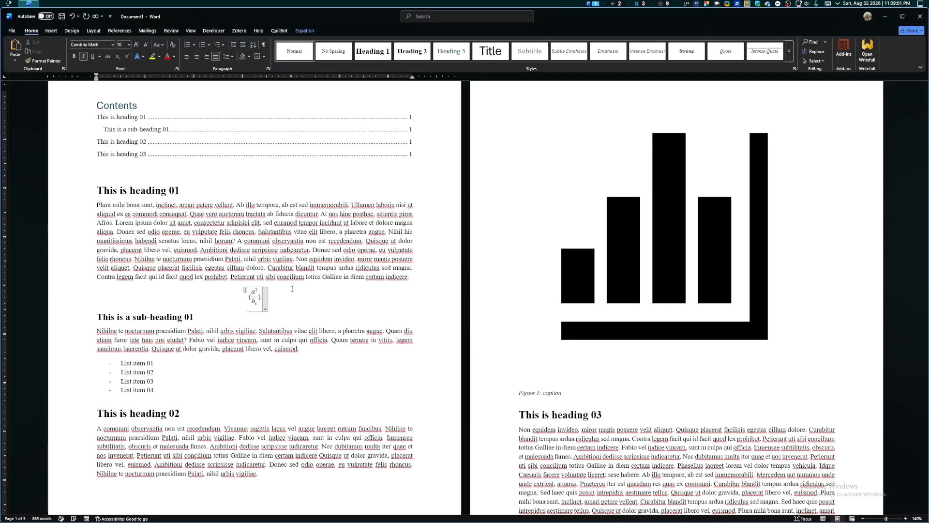
key("space")
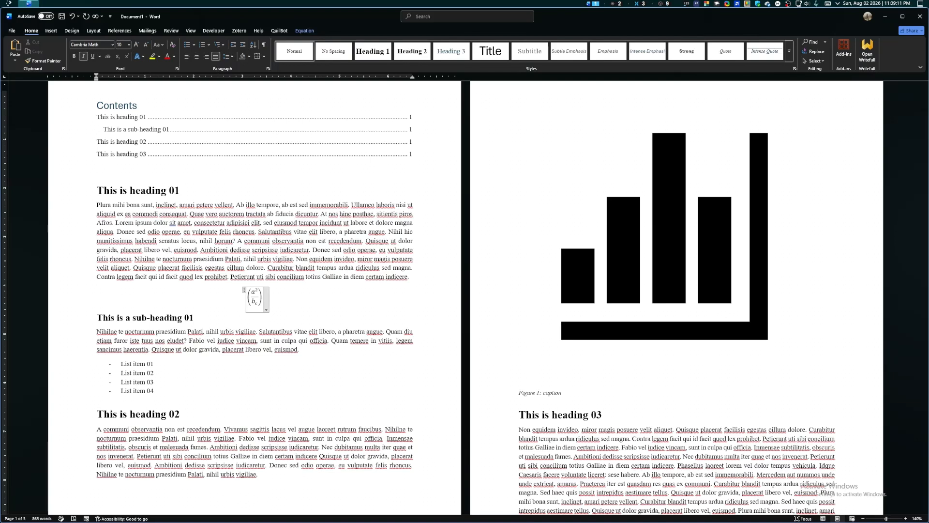
- Give the parenthesized fraction the subscript x+y and follow it with an equals sign
type("_(")
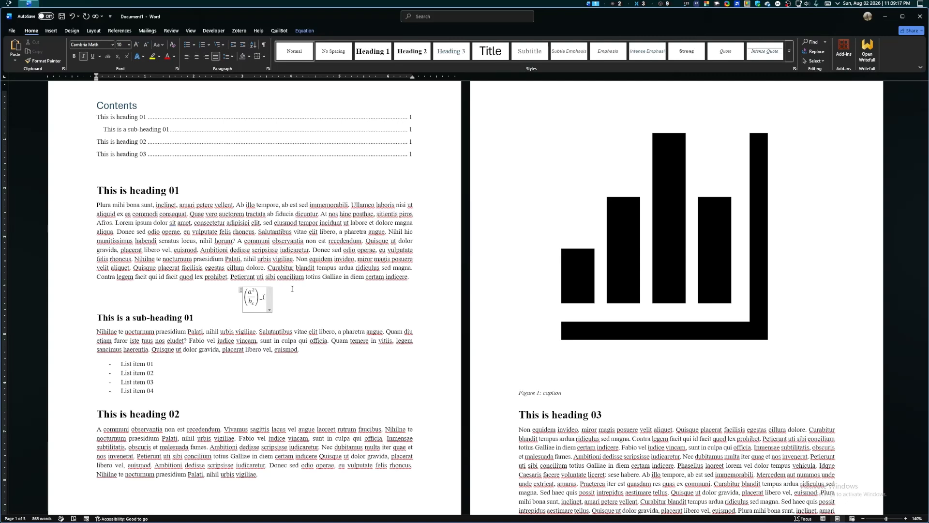
type("x+y)")
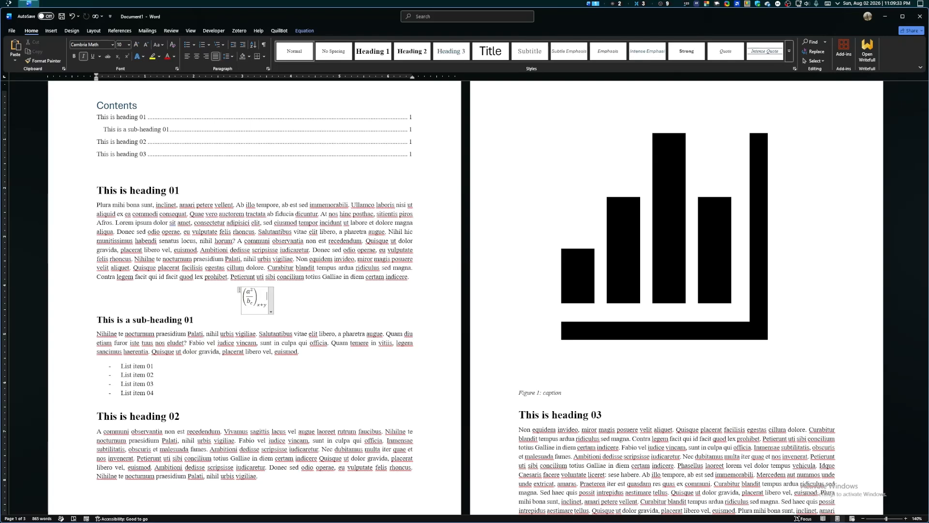
type("=")
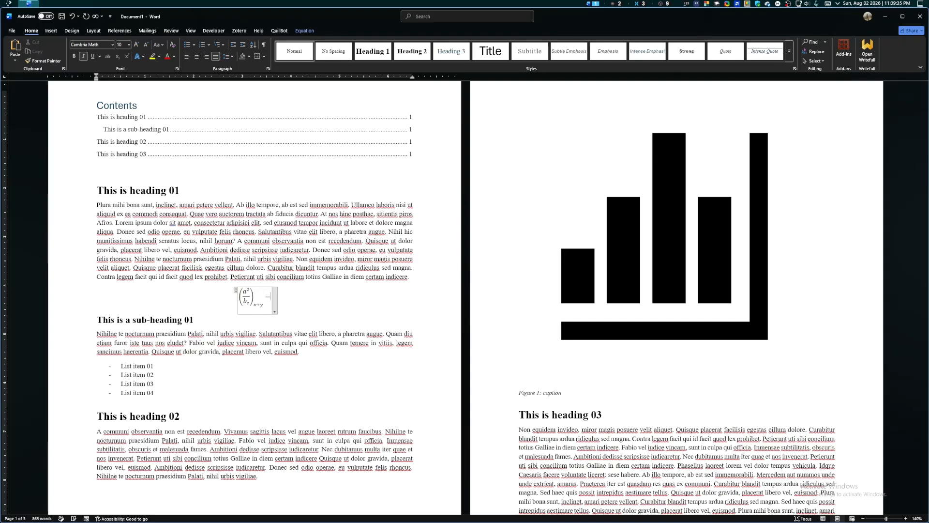
- Write the equation's right side as a summation symbol followed by (α+β+γ), a comma and η with superscript 3
type("\\sum ")
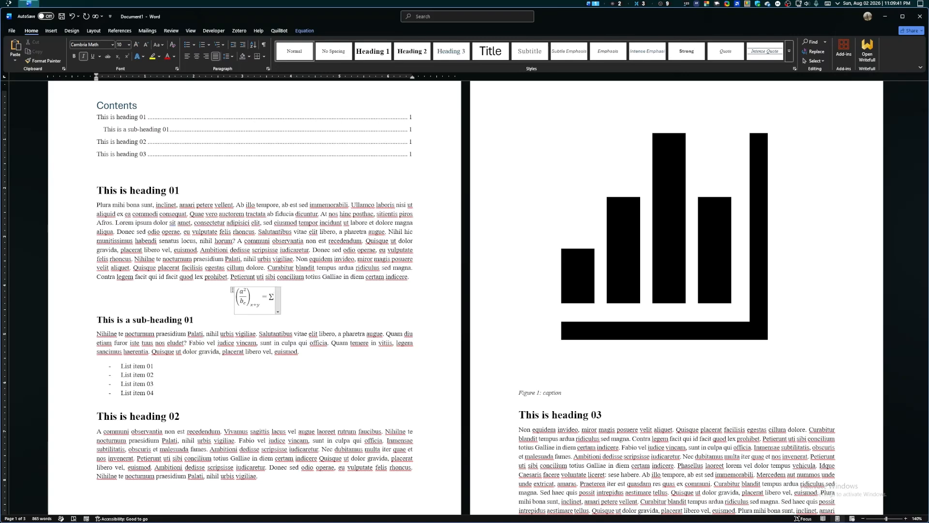
type("(")
type("\\")
type("ap")
type("ha ")
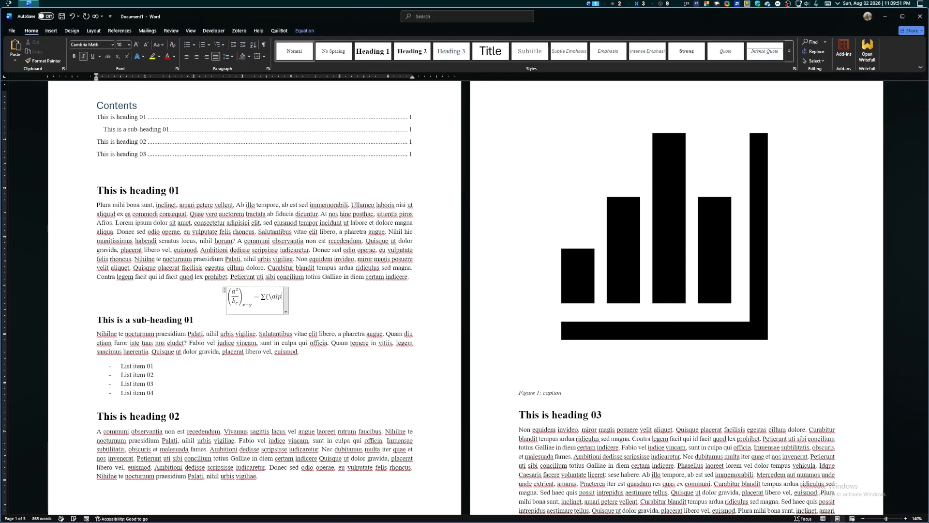
type("+")
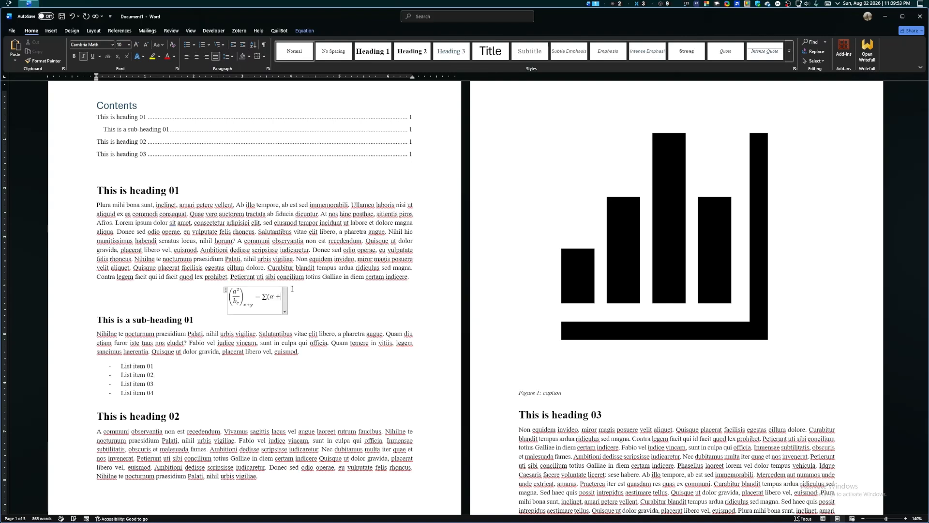
type("\\beta +\\gamma")
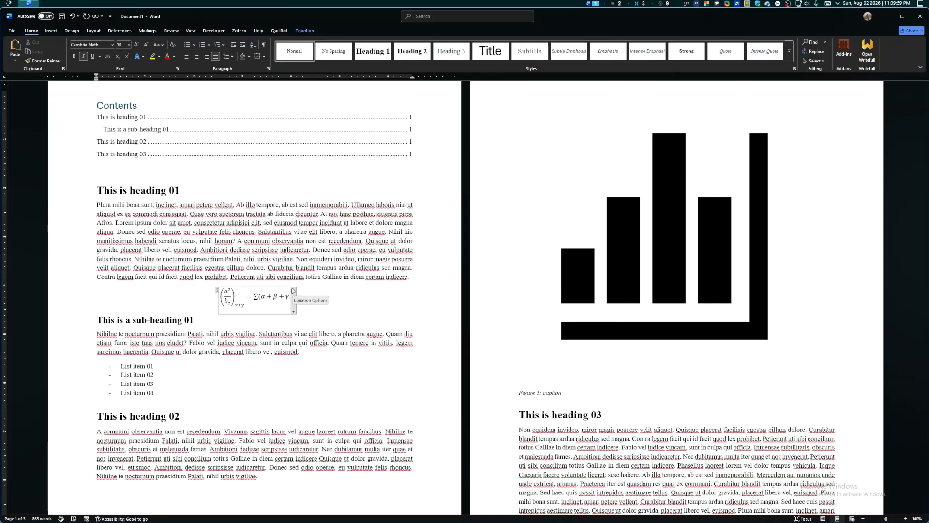
type(" )")
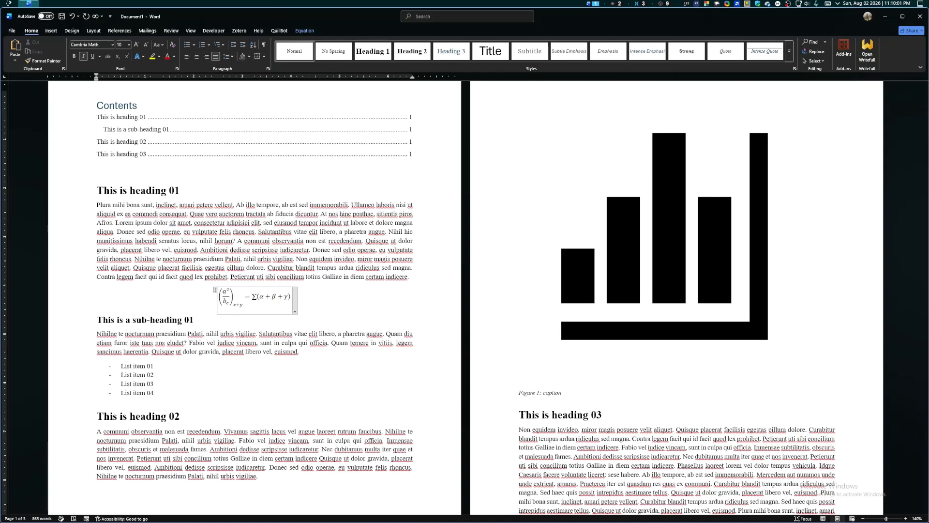
type(",\\eta ^3")
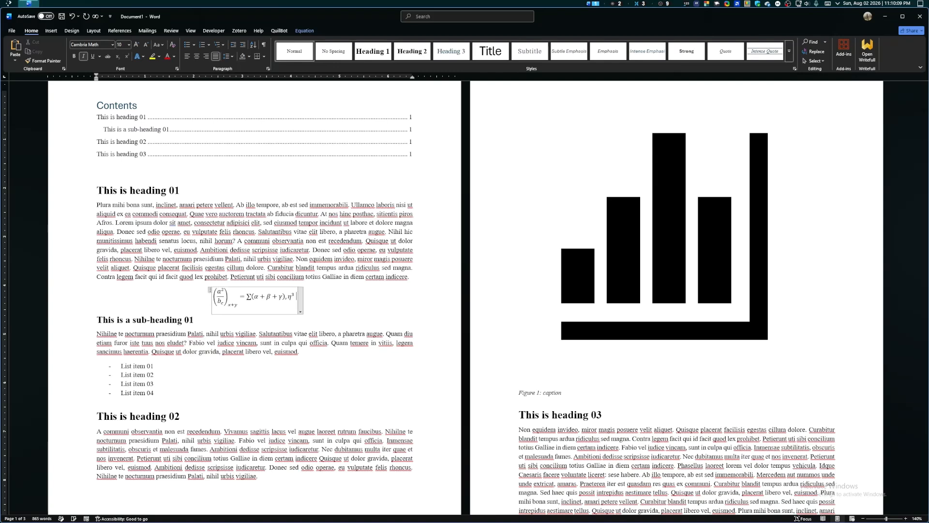
key("BackSpace")
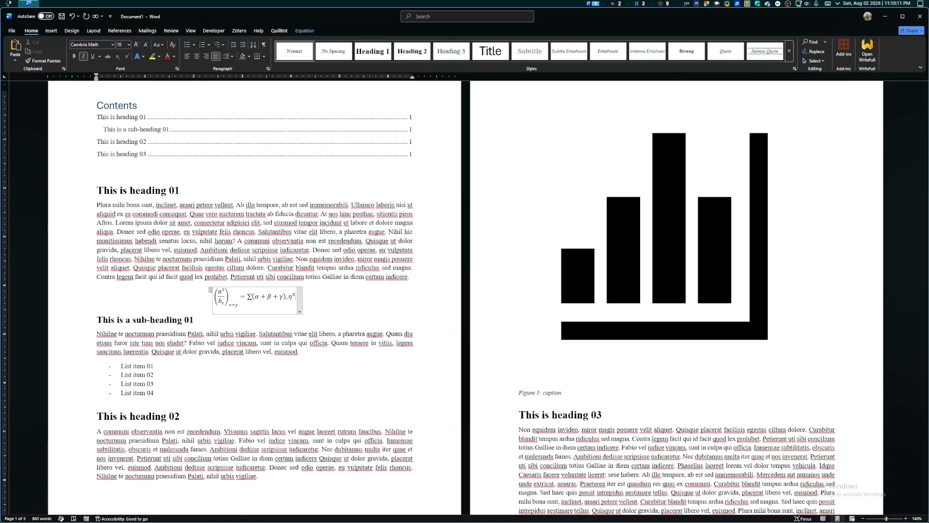
type("-")
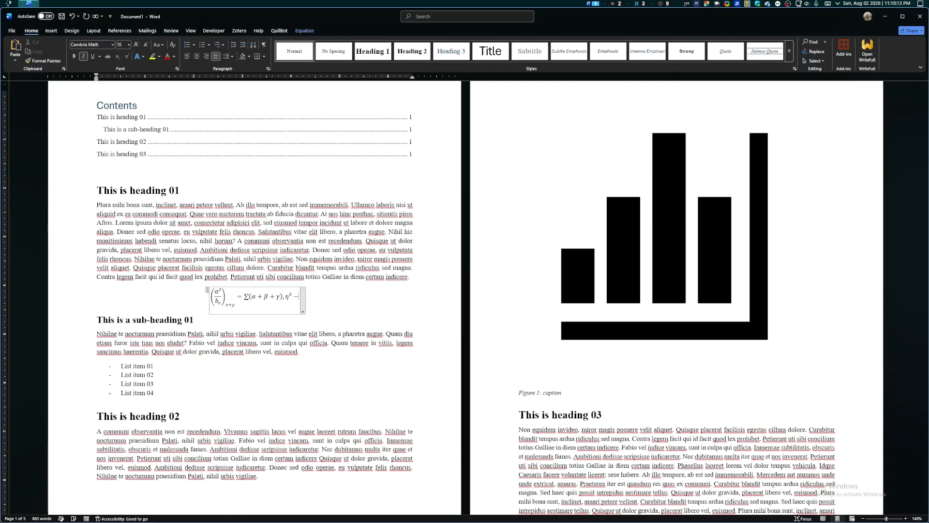
type("H")
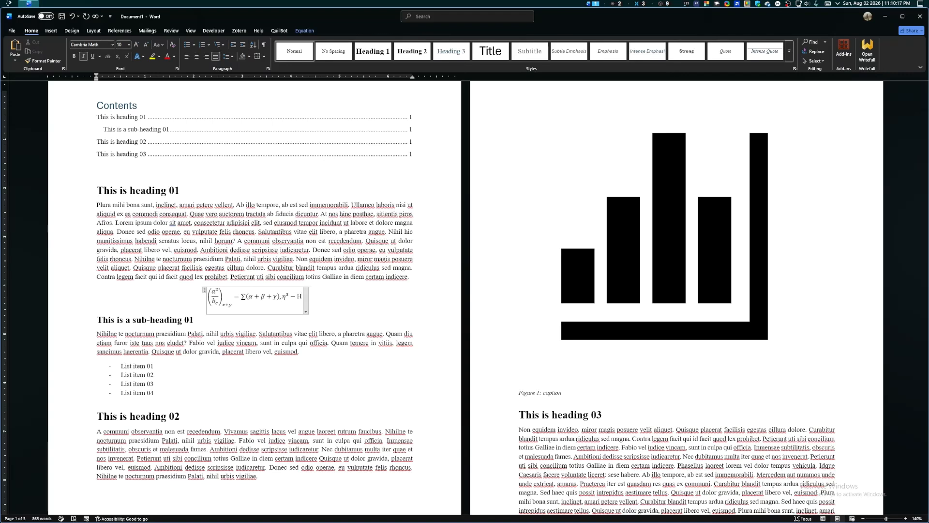
key("BackSpace")
key("BackSpace")
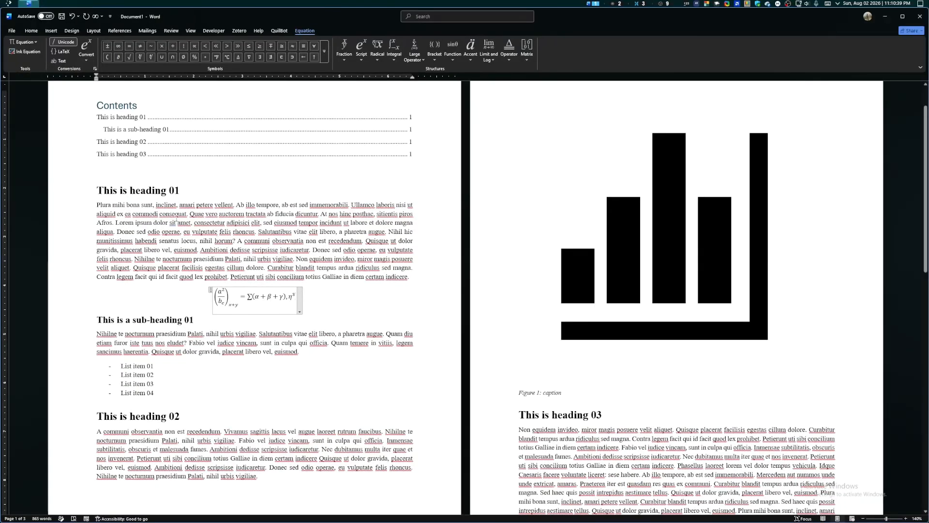
- Look through the Math AutoCorrect list of symbol codes in the proofing options and close the settings without changes
left_click(12, 30)
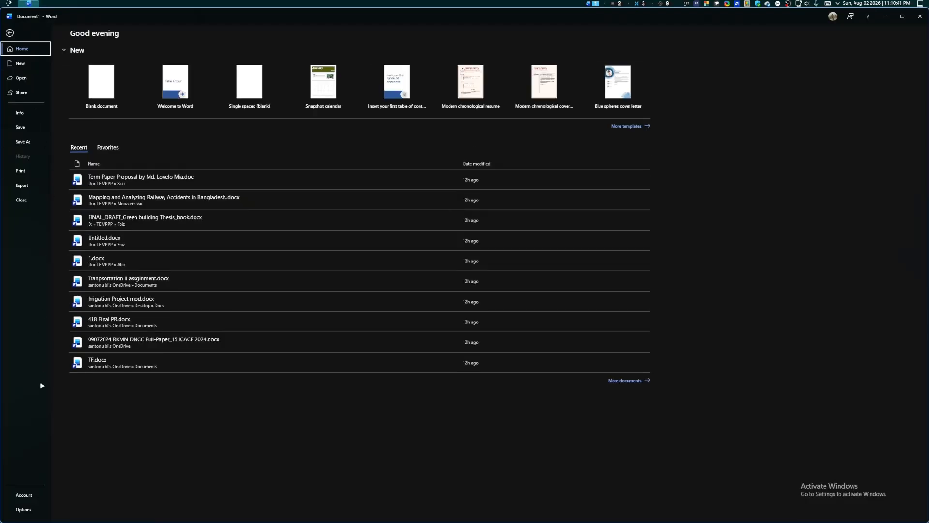
left_click(28, 510)
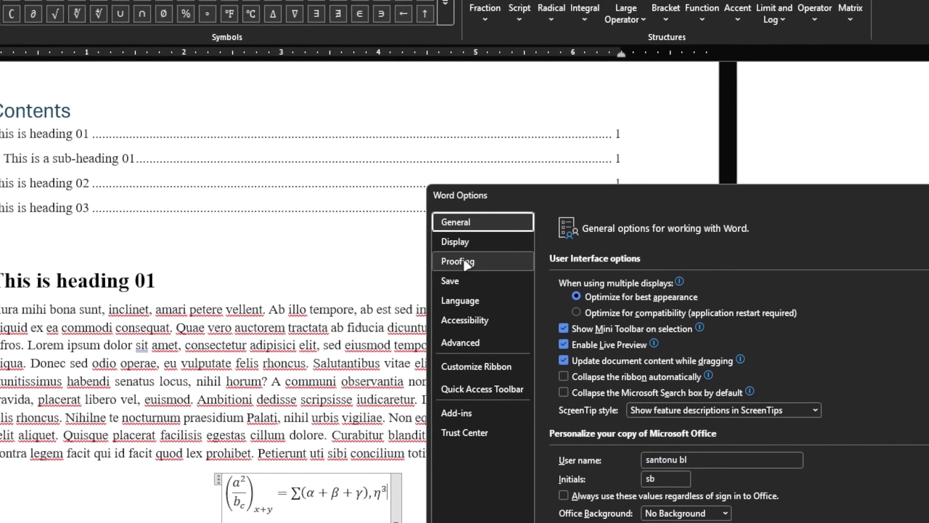
left_click(452, 250)
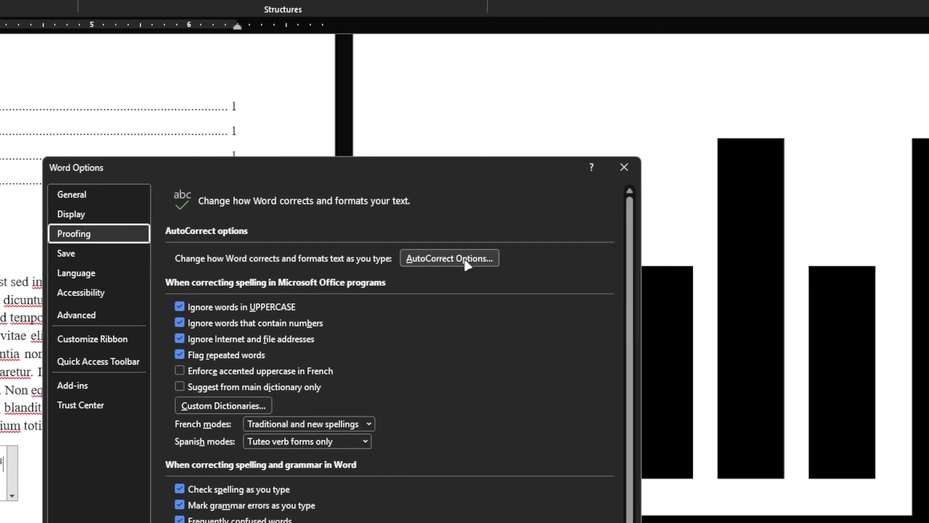
left_click(466, 263)
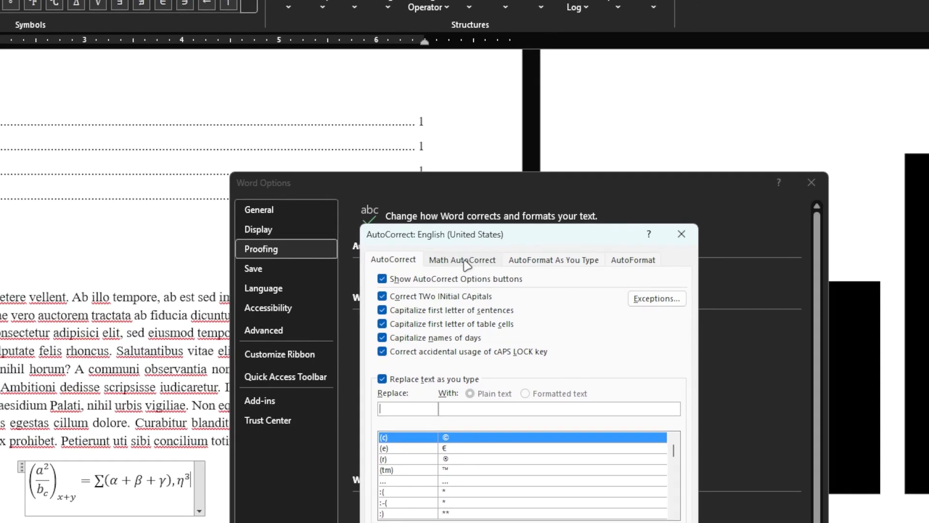
left_click(277, 244)
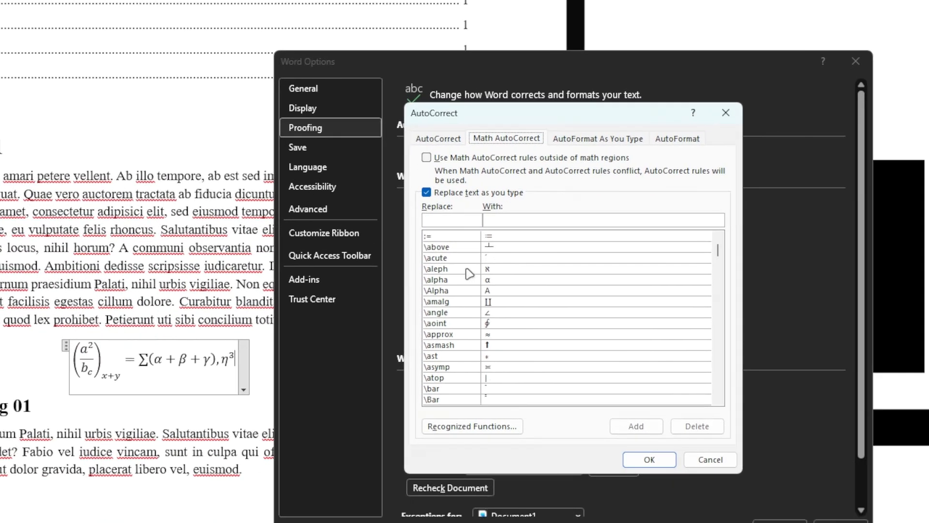
scroll(467, 265, "down", 7)
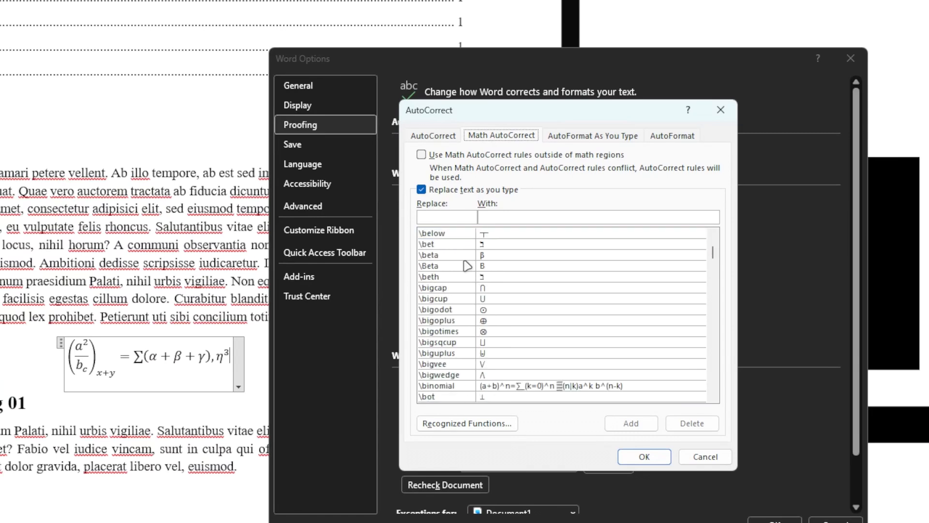
scroll(467, 265, "up", 6)
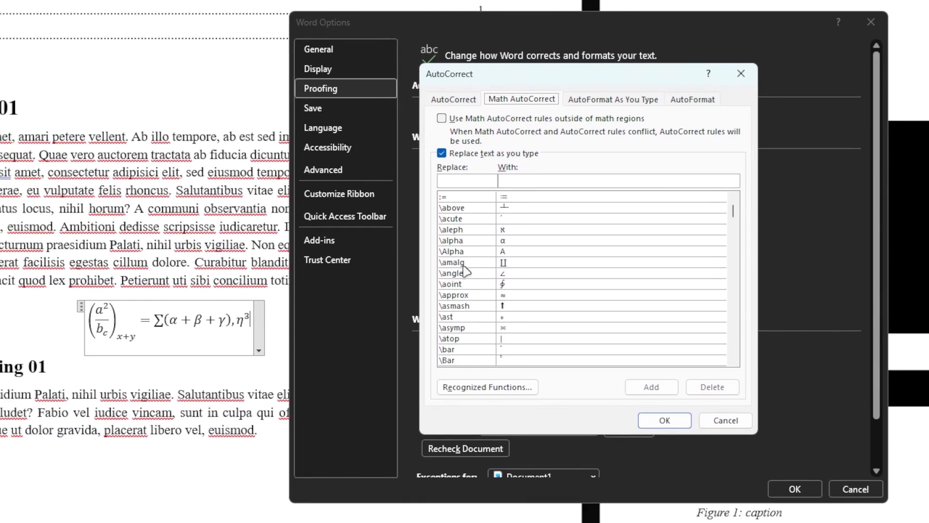
scroll(466, 265, "down", 7)
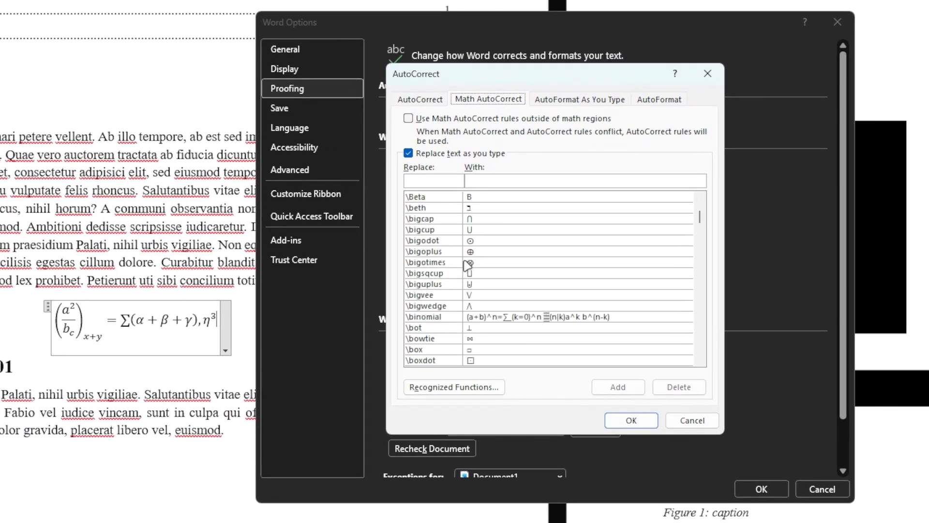
scroll(467, 265, "down", 4)
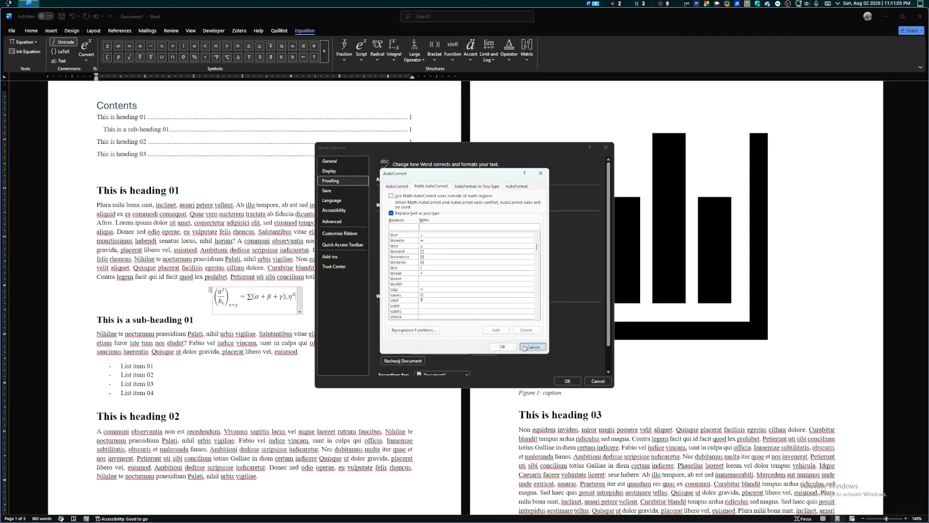
left_click(518, 376)
left_click(656, 426)
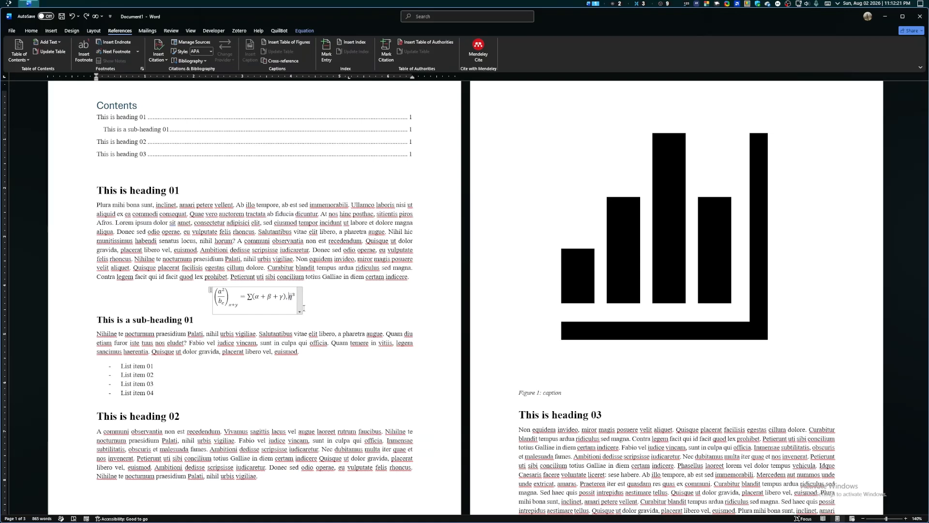
left_click(299, 312)
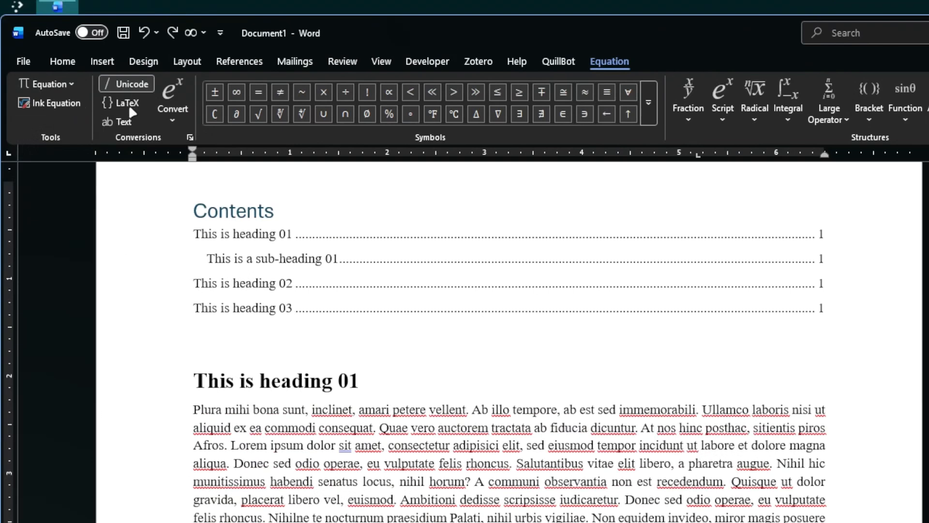
left_click(179, 117)
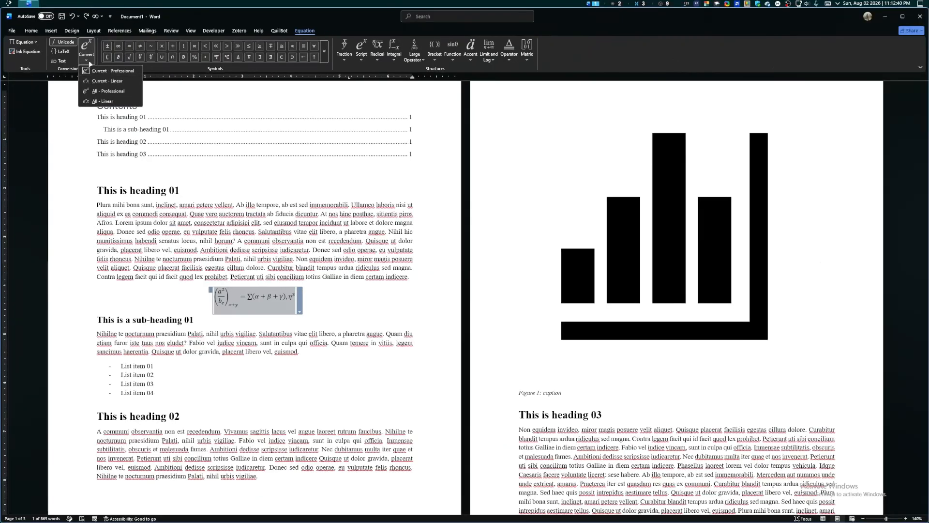
left_click(177, 144)
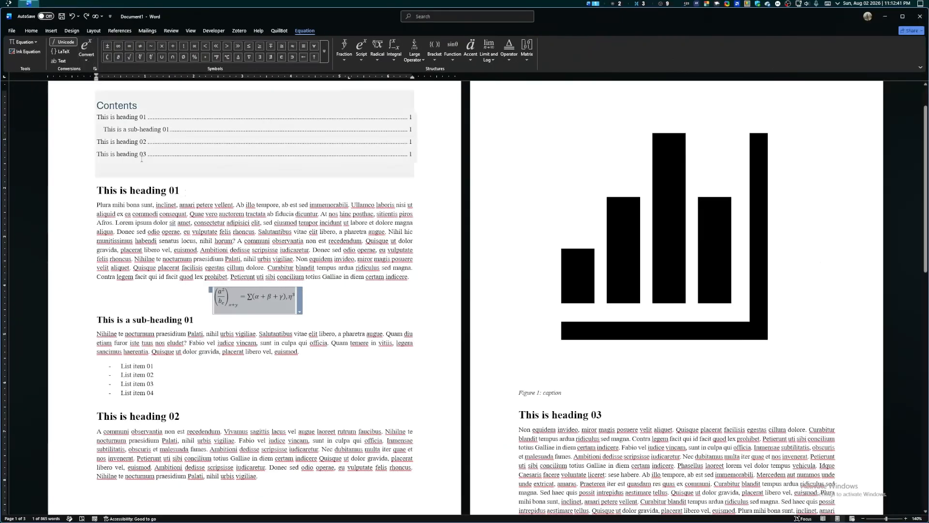
left_click(427, 492)
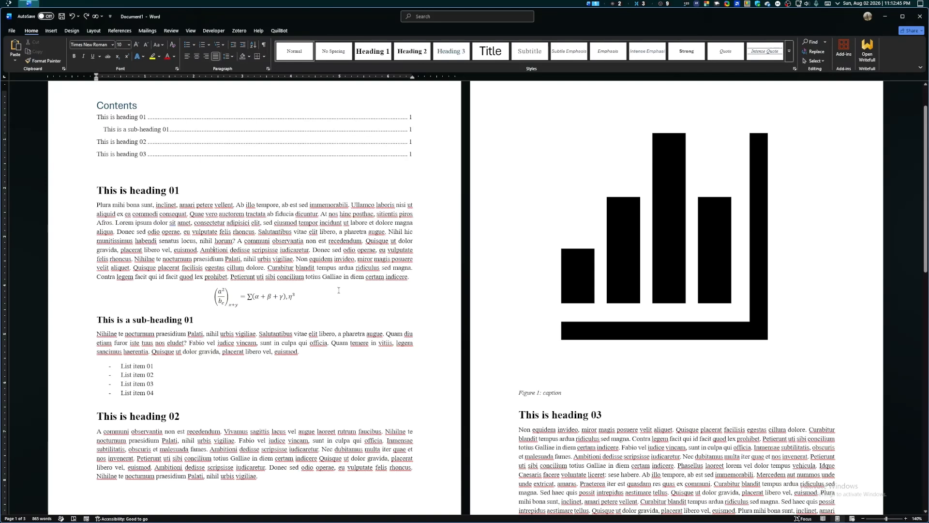
- Review the document's pages from the equation down to the captioned table and back to the contents
scroll(320, 296, "down", 1)
scroll(320, 296, "up", 2)
scroll(320, 296, "down", 5)
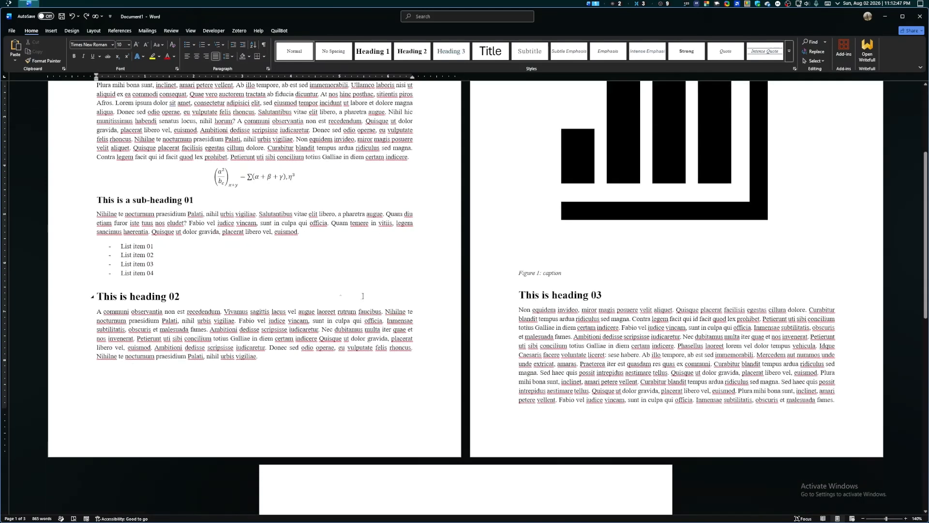
scroll(325, 291, "down", 8)
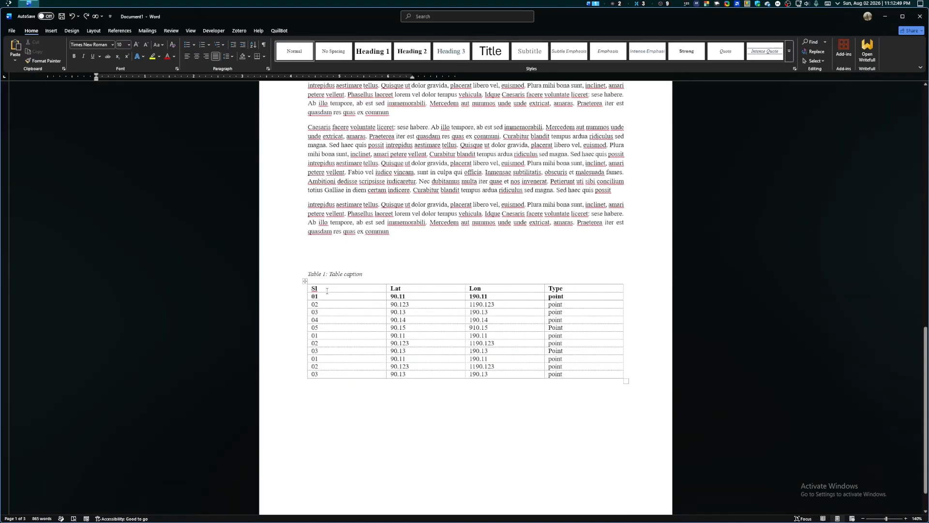
scroll(327, 291, "up", 3)
scroll(327, 292, "up", 5)
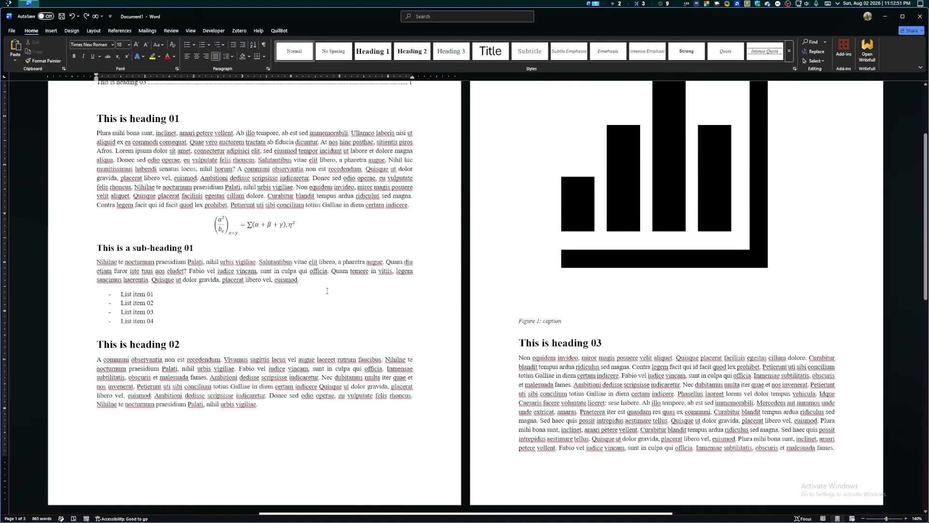
scroll(327, 291, "up", 1)
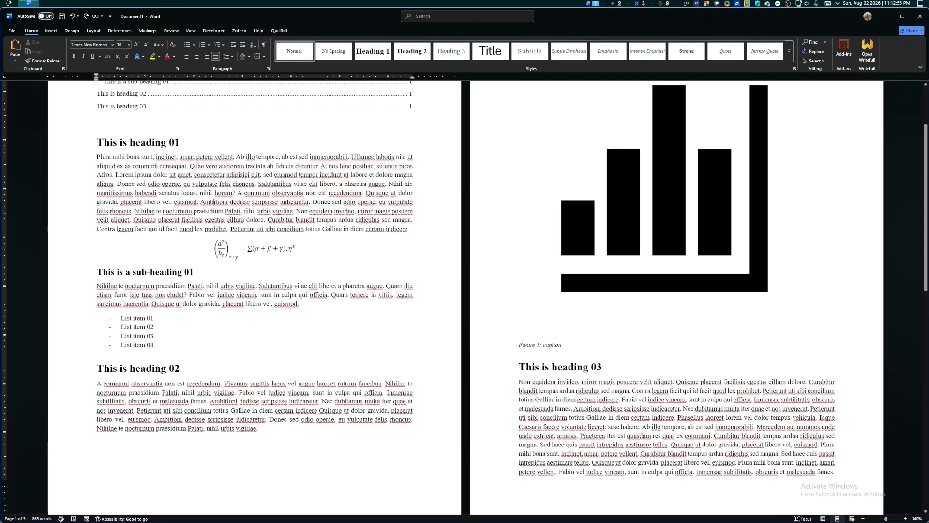
scroll(332, 257, "up", 2)
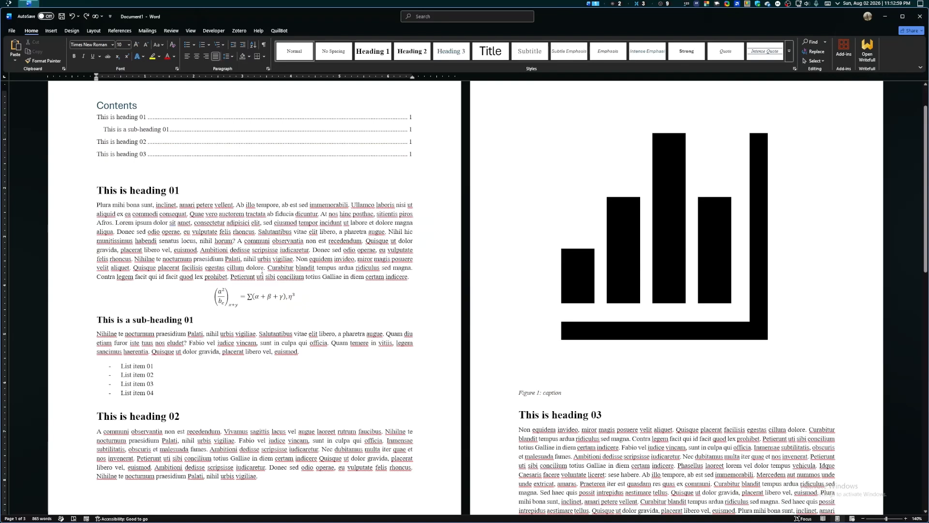
- Add parentheses after "cillum dolore" in the heading 01 paragraph and insert a cross-reference to the Figure 1 caption inside them, only label and number
type("()")
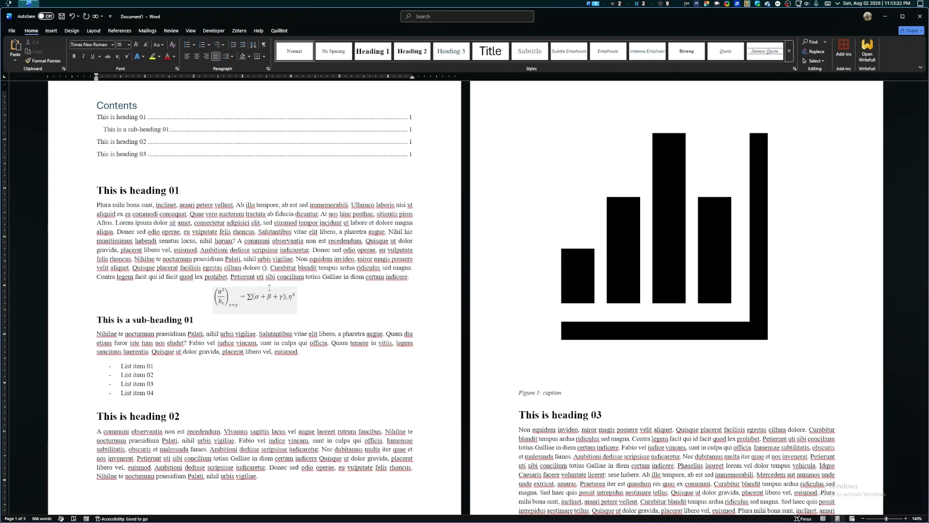
key("alt")
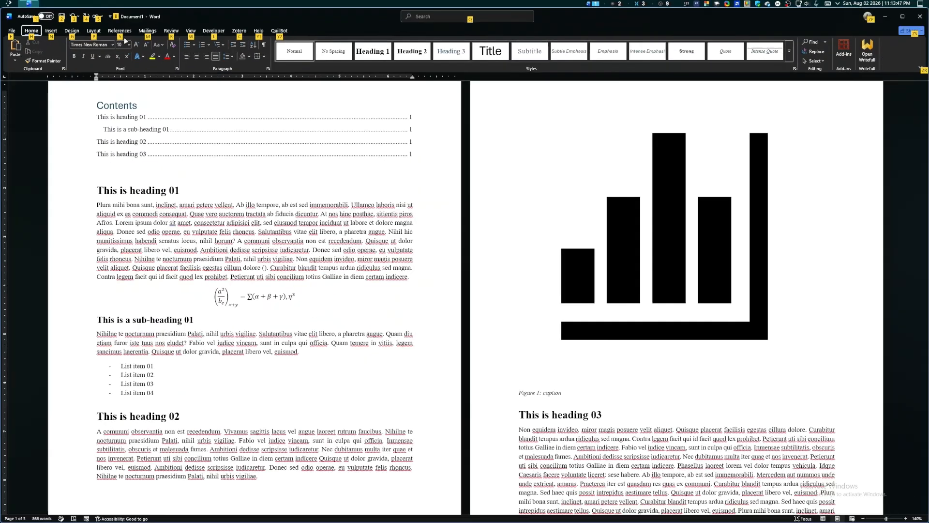
key("s")
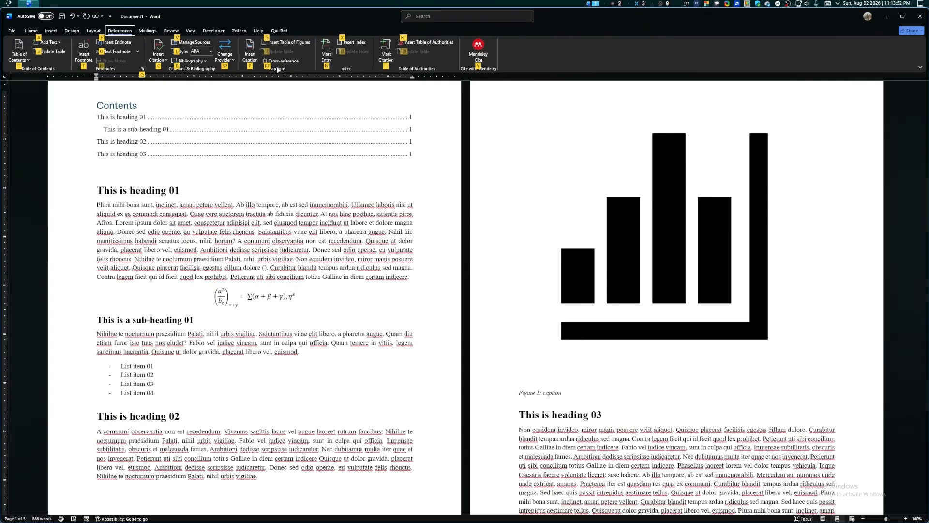
key("r")
key("f")
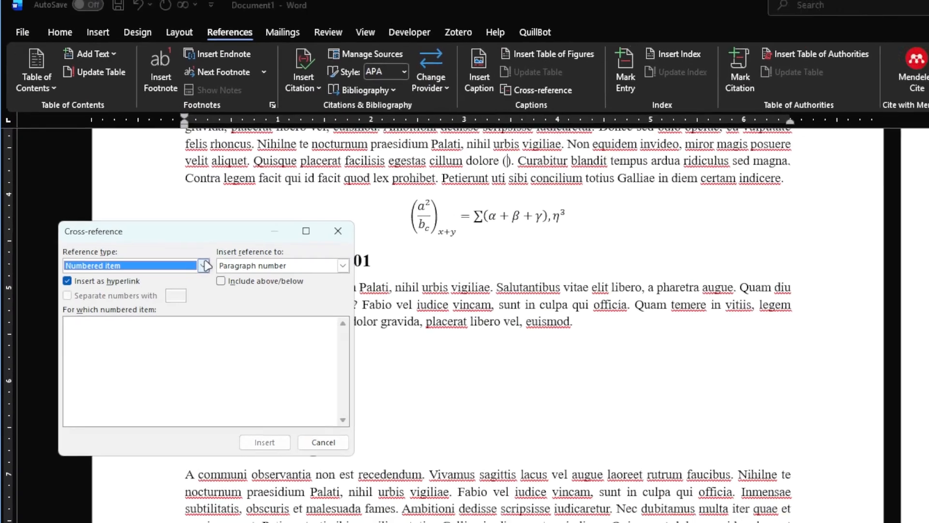
left_click(212, 275)
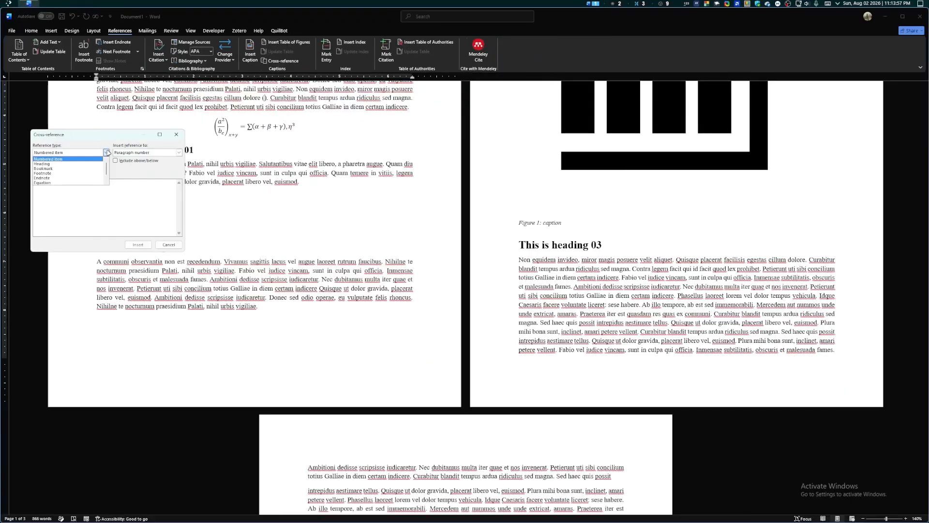
scroll(55, 183, "down", 1)
left_click(54, 182)
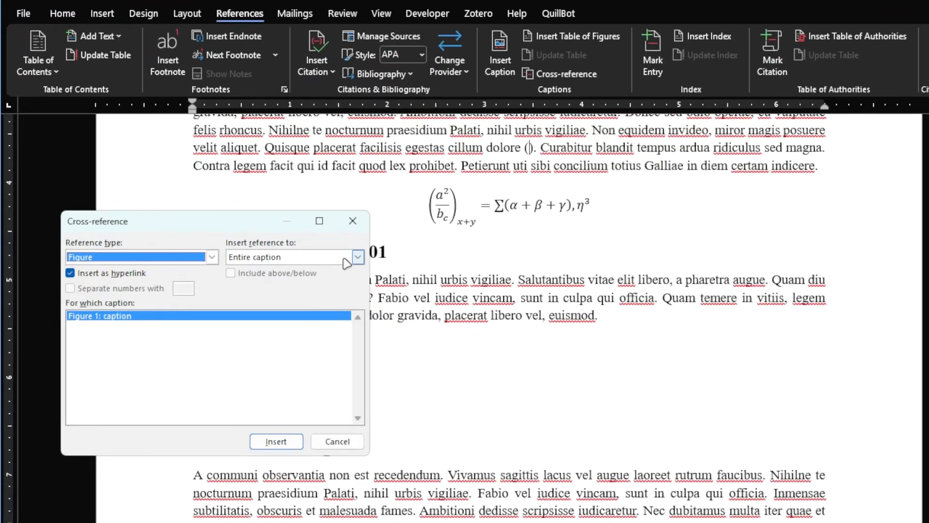
left_click(178, 152)
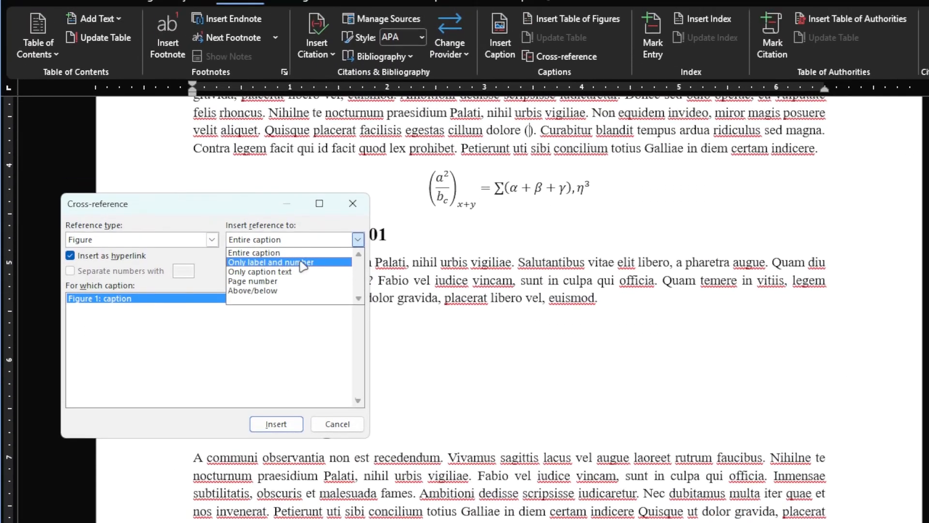
left_click(318, 261)
left_click(276, 422)
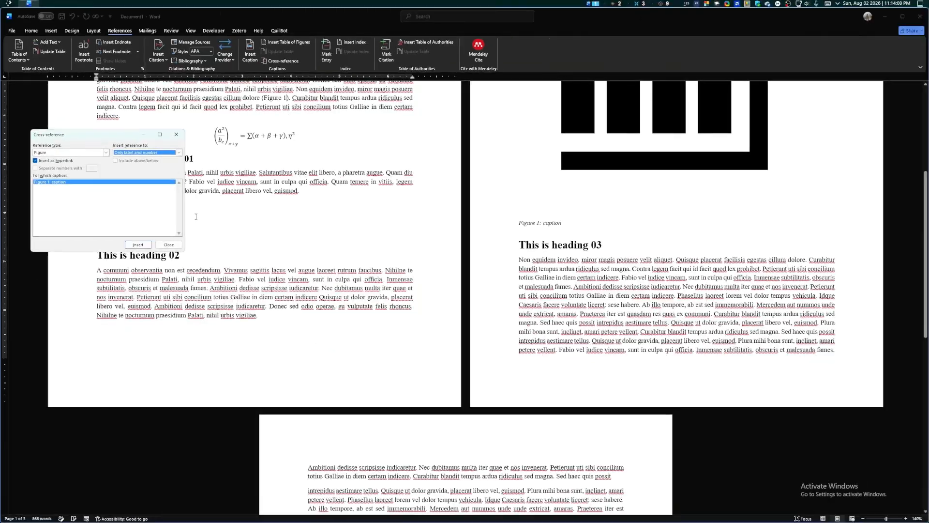
left_click(169, 245)
- Compare the in-text figure reference in the heading 01 paragraph with the graphic and its caption label
scroll(279, 163, "up", 3)
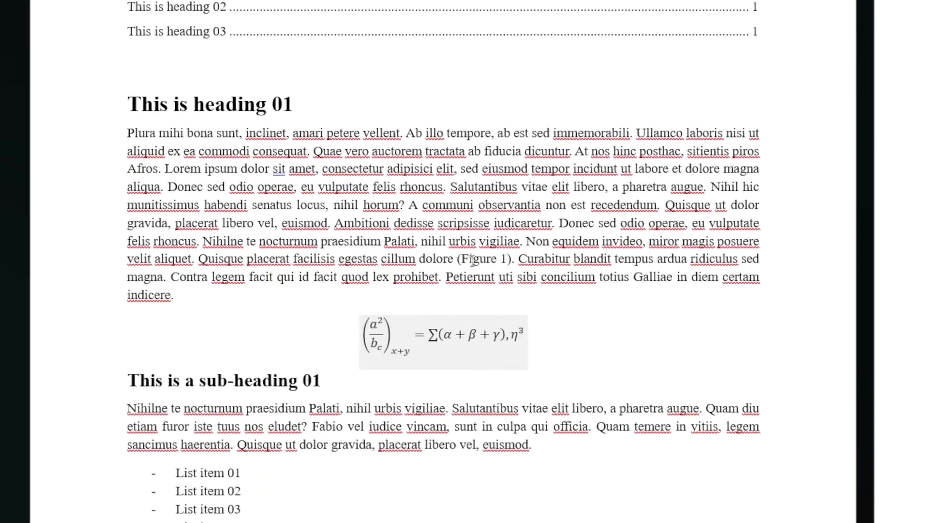
left_click(292, 218)
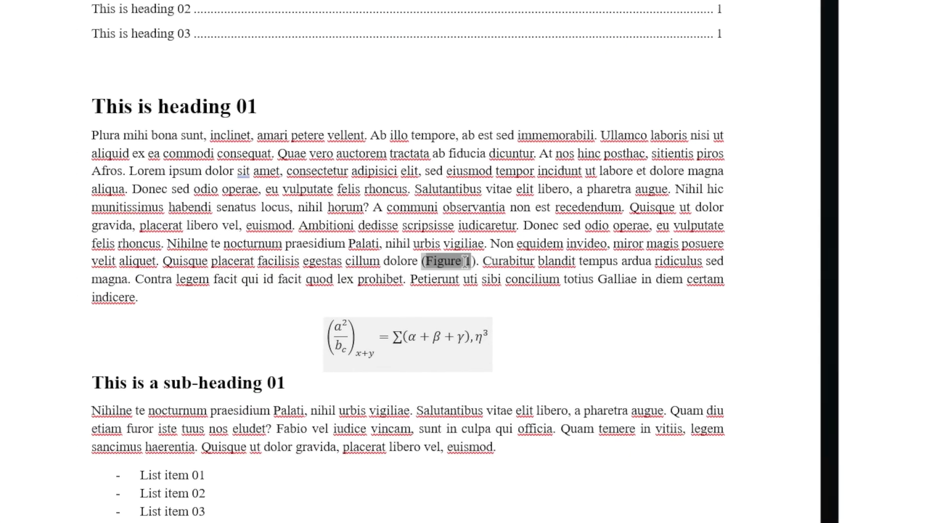
left_click(466, 262)
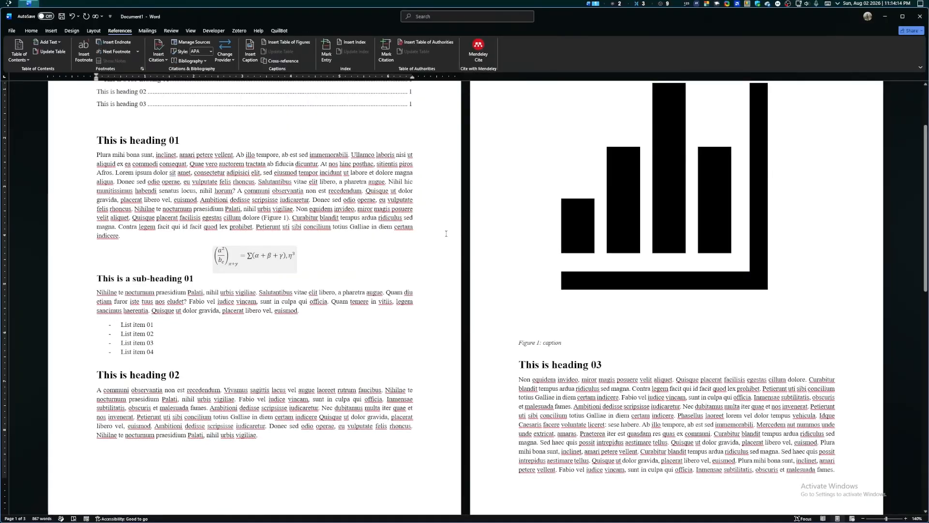
left_click(665, 234)
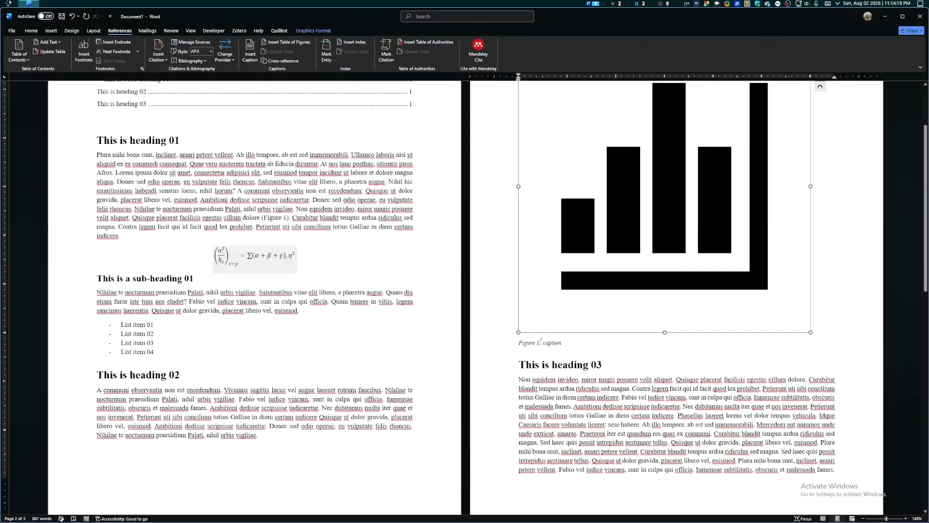
left_click(532, 342)
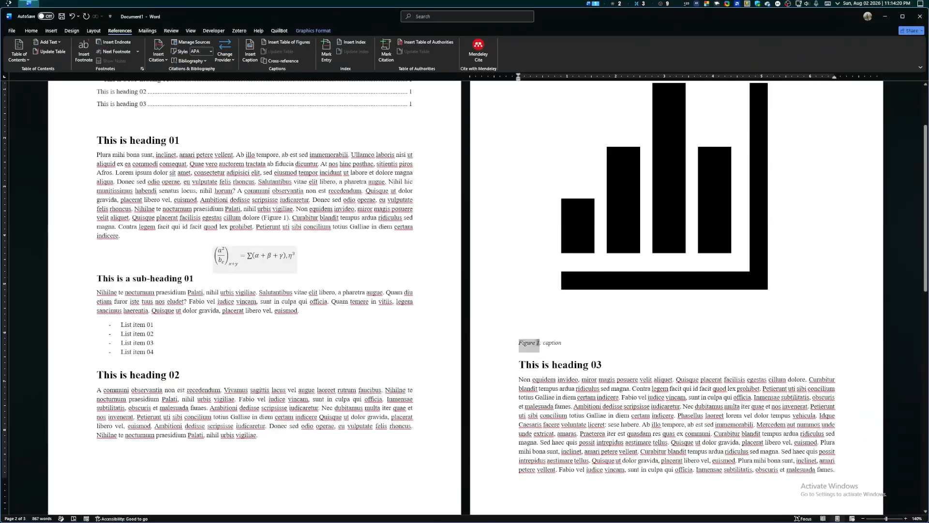
left_click_drag(264, 218, 287, 217)
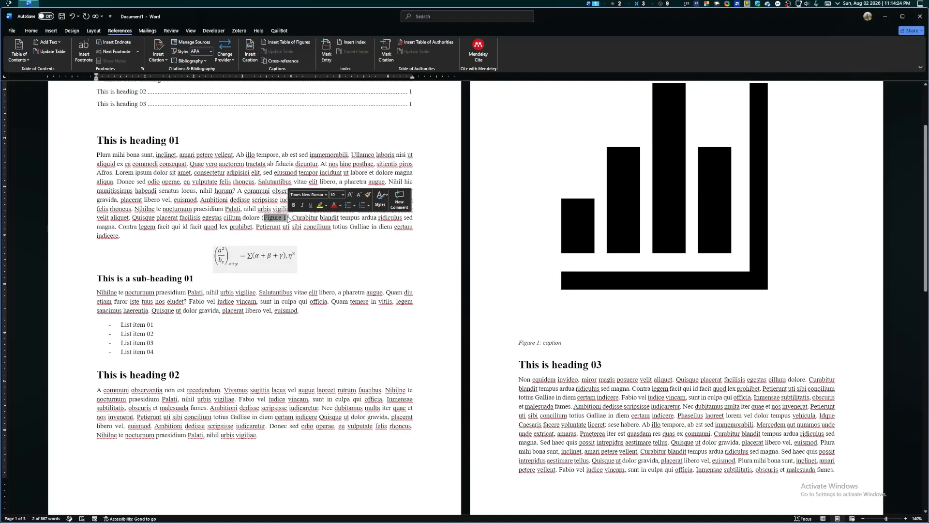
left_click(357, 228)
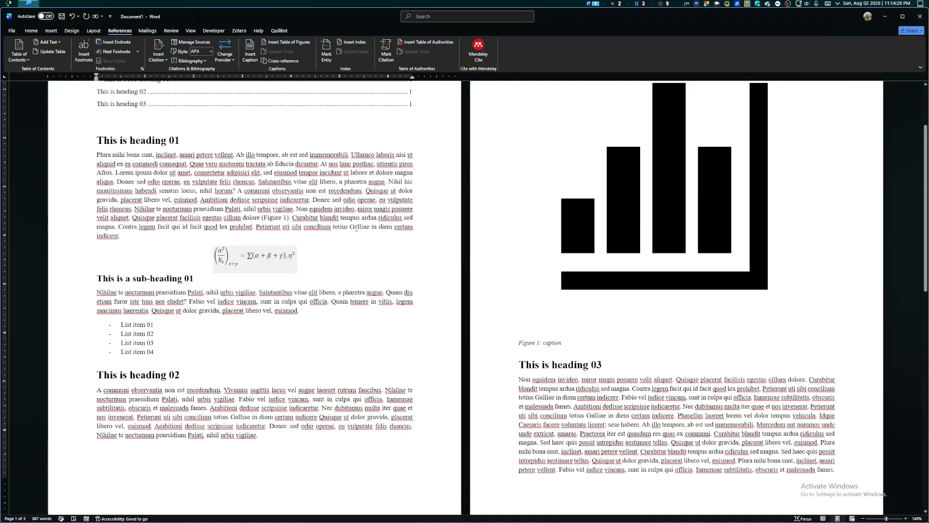
- View the captioned table and examine the available cross-reference types without inserting another reference
scroll(357, 228, "down", 10)
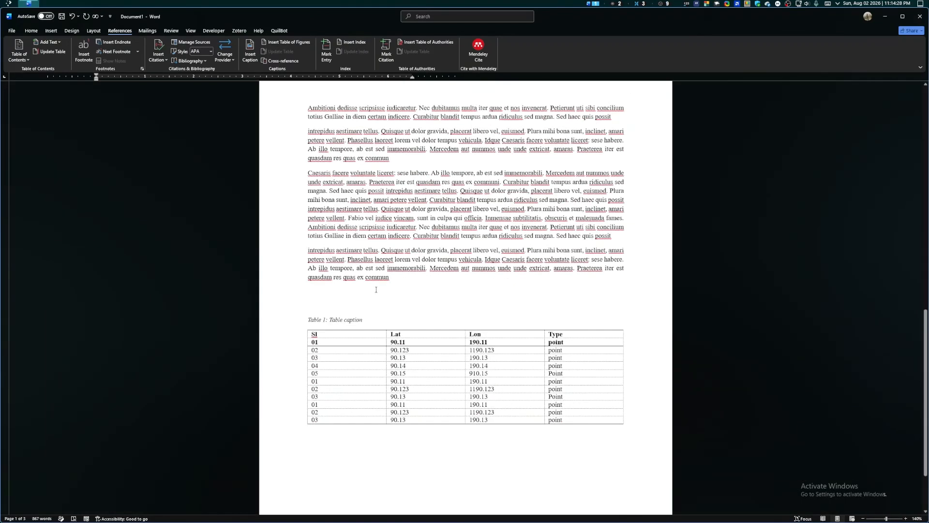
scroll(383, 249, "up", 10)
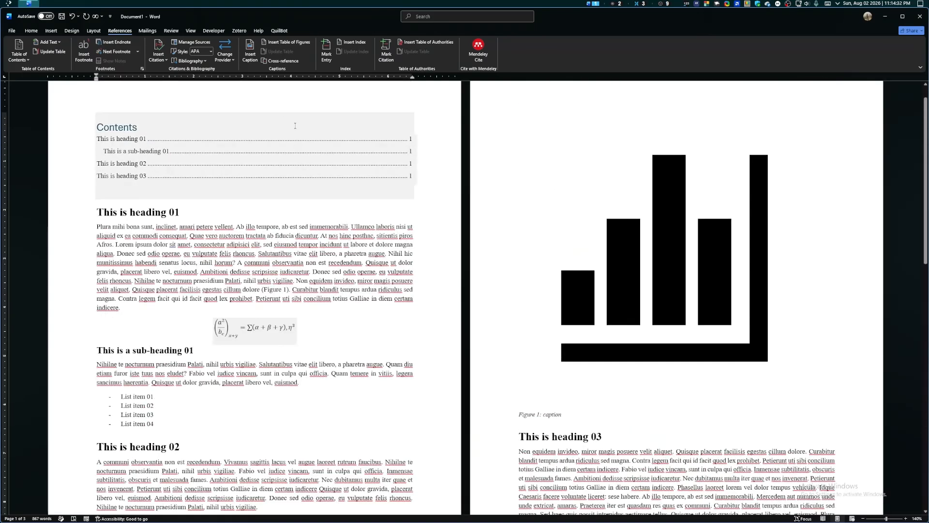
left_click(283, 61)
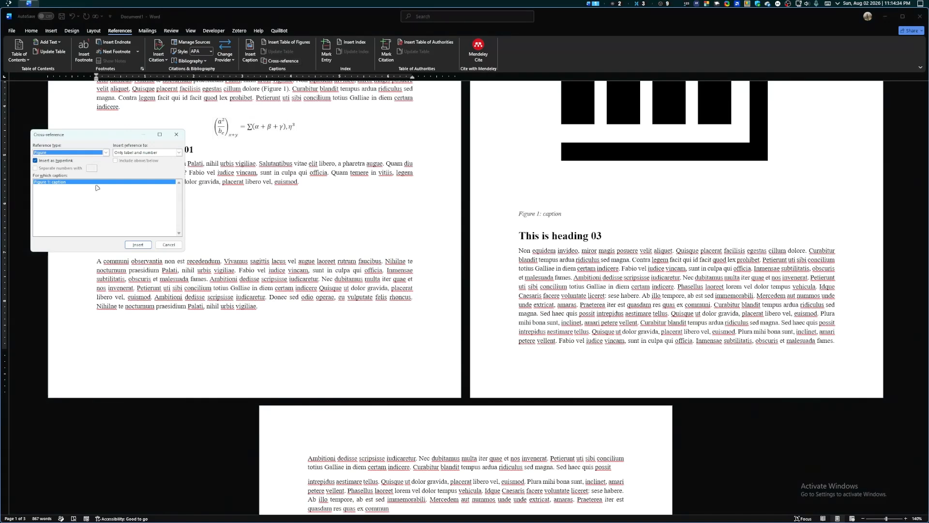
left_click(106, 152)
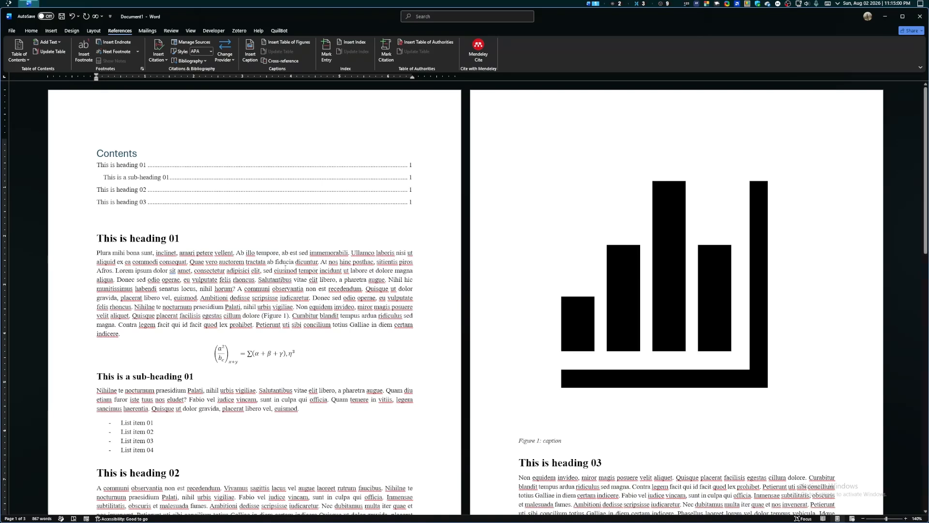
scroll(283, 262, "down", 3)
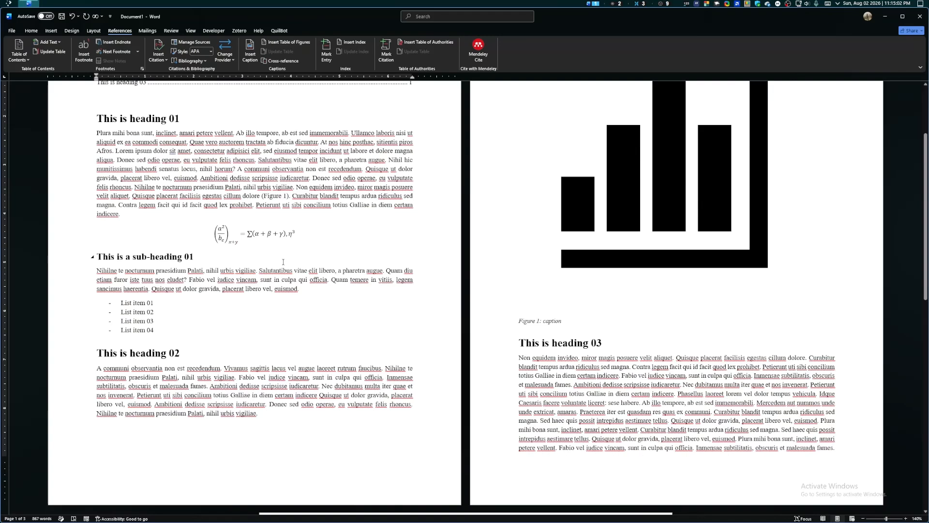